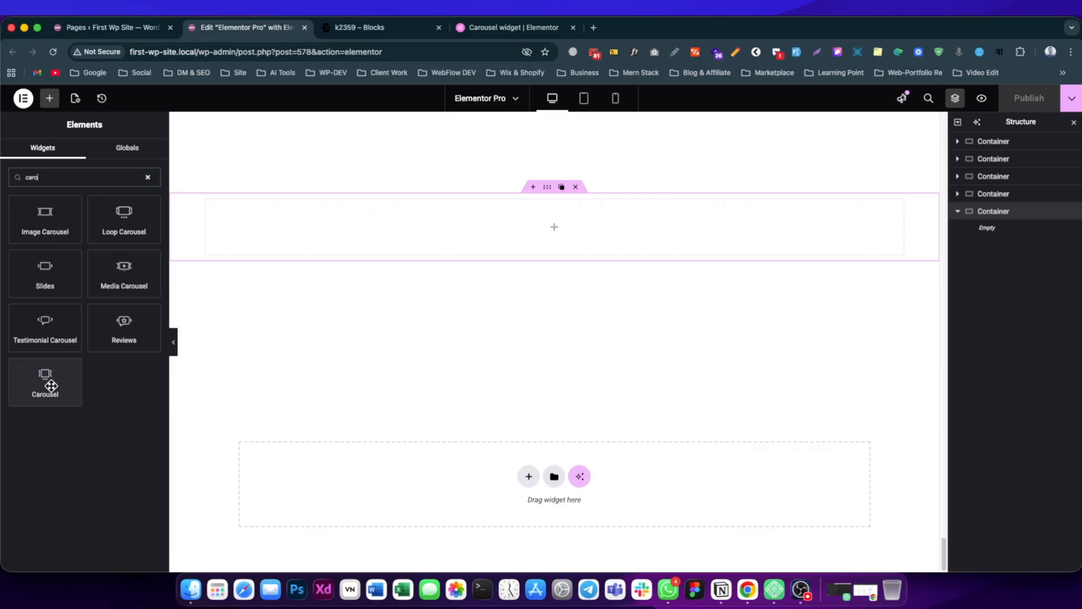
Add a Carousel widget to the empty container on the page.
{"action": "left_click_drag", "start_coordinate": [51, 386], "coordinate": [455, 231]}
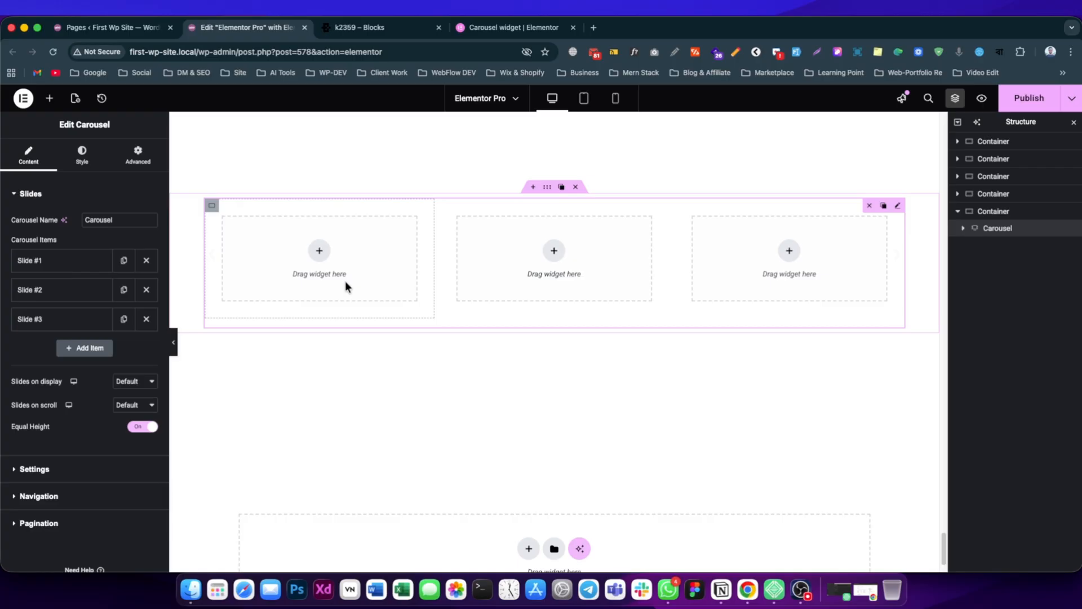
Browse the slides of the team carousel on the k2359 reference template page and examine its card content.
{"action": "left_click", "coordinate": [377, 27]}
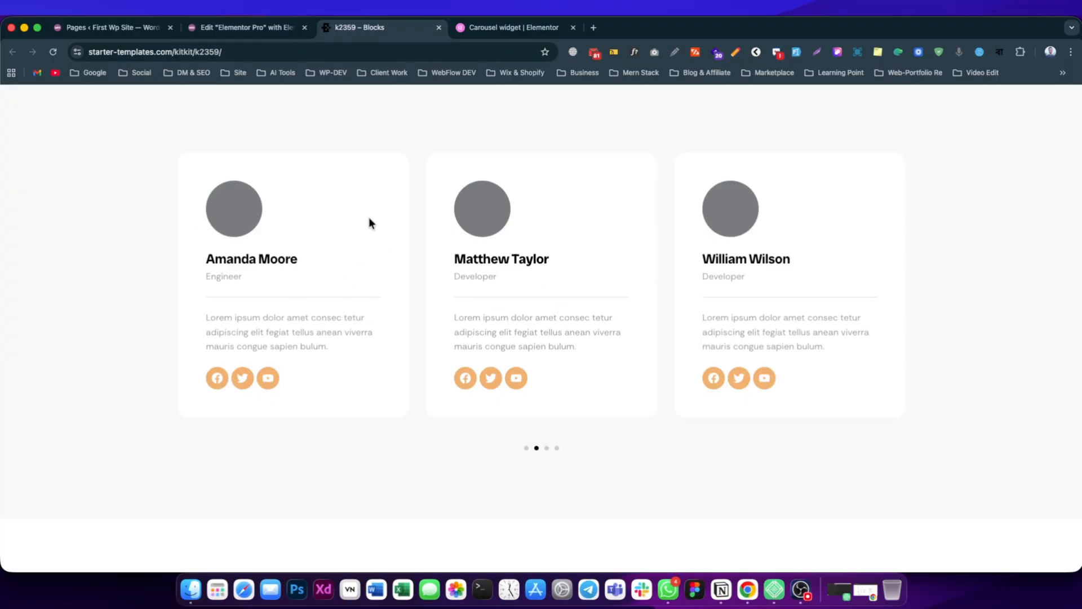
{"action": "left_click", "coordinate": [557, 450]}
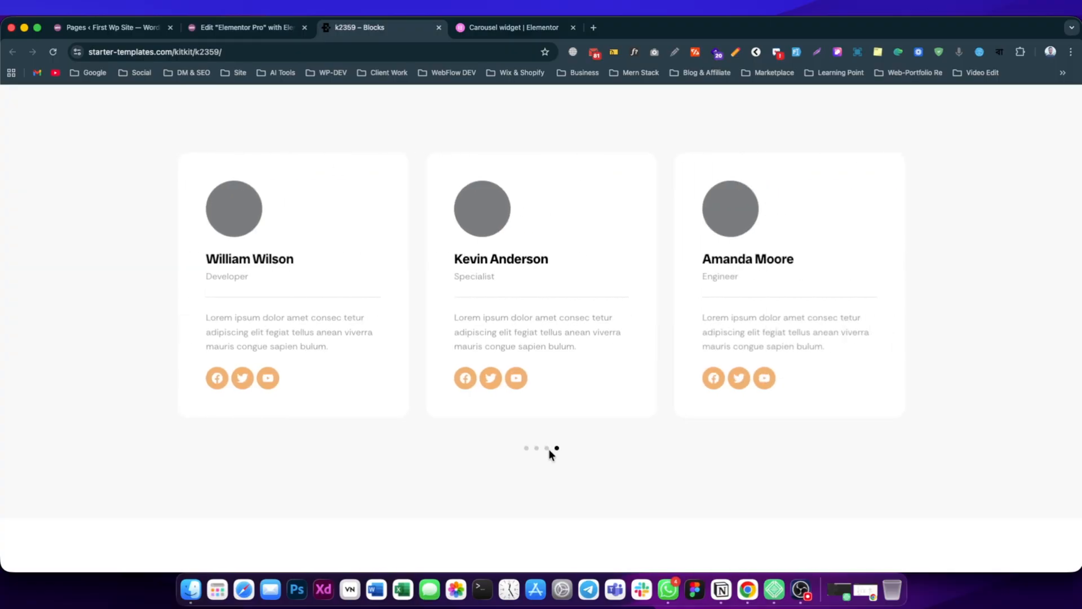
{"action": "left_click", "coordinate": [547, 450]}
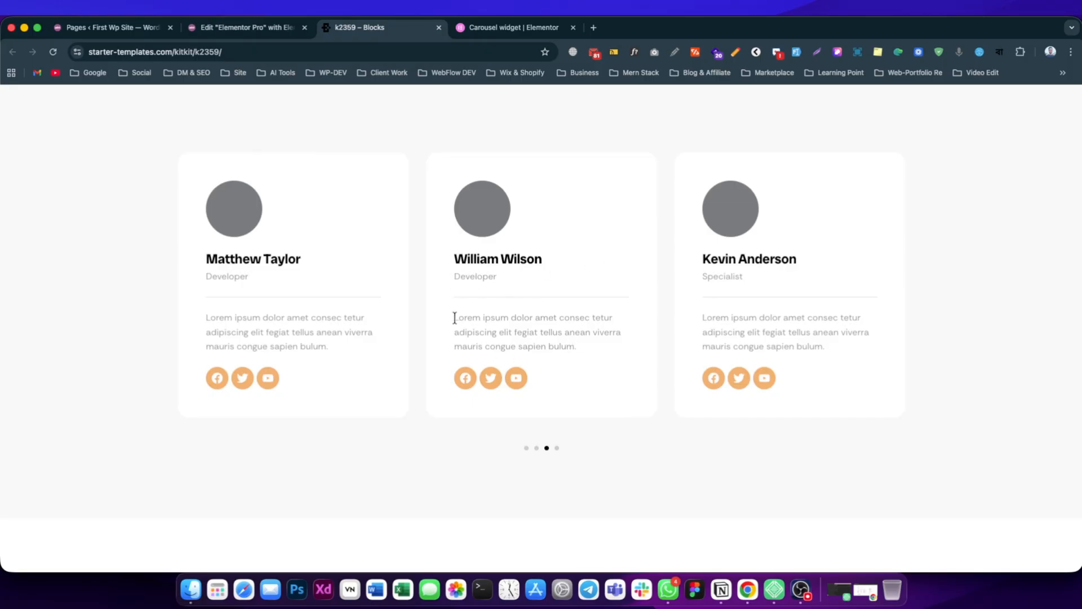
{"action": "left_click_drag", "start_coordinate": [455, 318], "coordinate": [512, 321]}
Return to the page editor, add a Testimonial Carousel widget below the carousel, and inspect the content fields of its first item.
{"action": "left_click", "coordinate": [261, 31]}
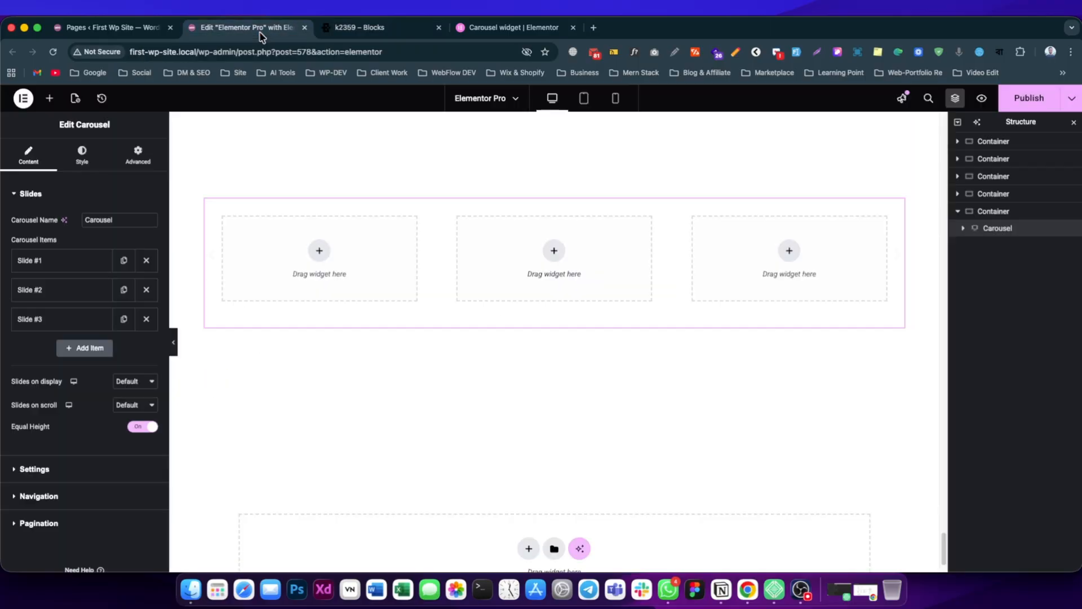
{"action": "left_click", "coordinate": [49, 99]}
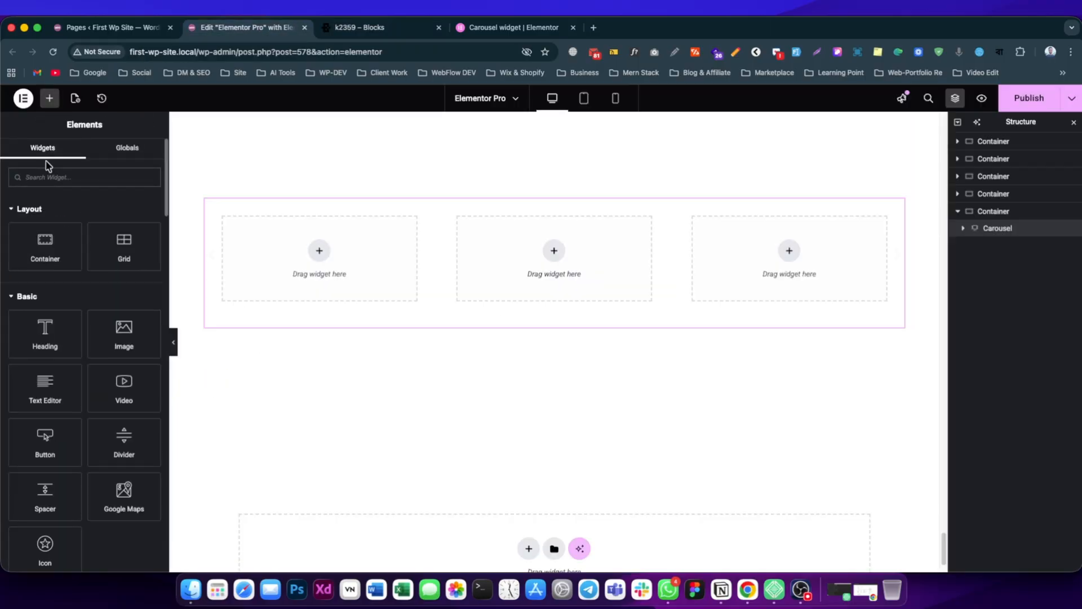
{"action": "type", "text": "caro"}
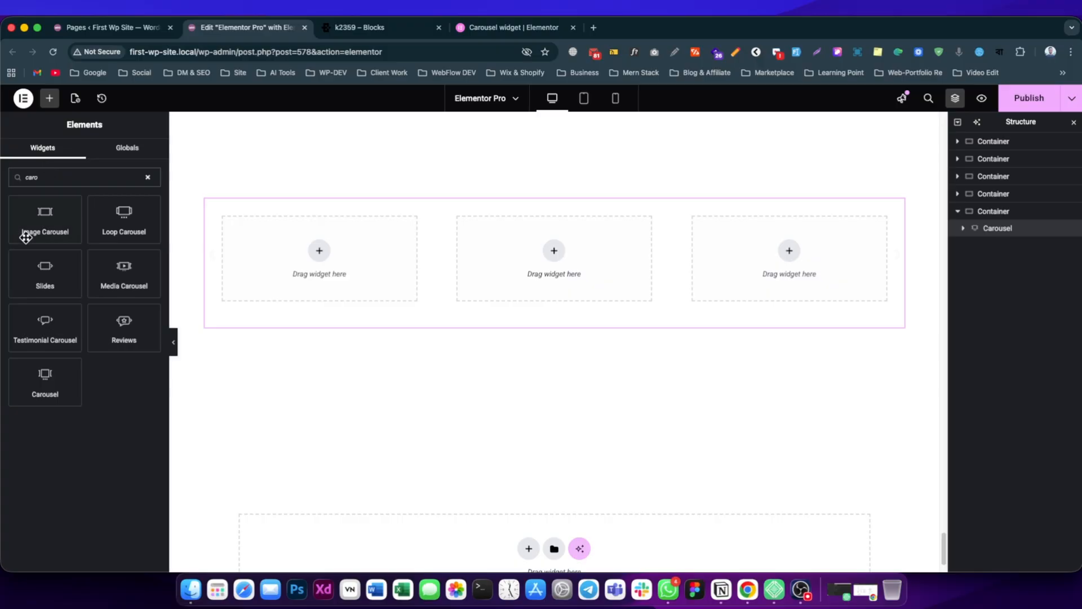
{"action": "left_click_drag", "start_coordinate": [45, 324], "coordinate": [438, 312]}
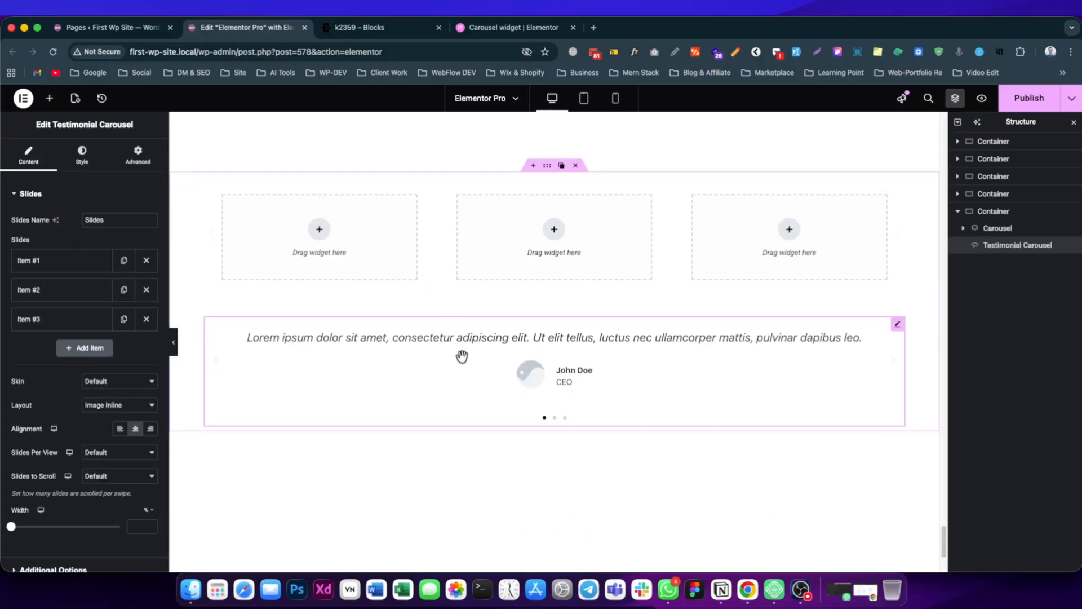
{"action": "left_click", "coordinate": [56, 260]}
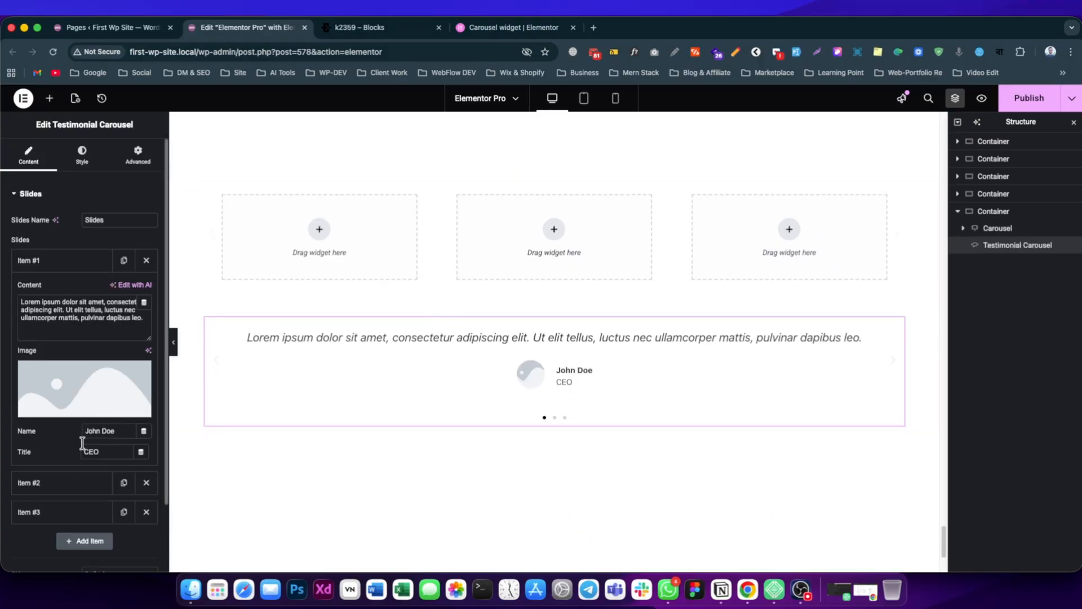
{"action": "left_click", "coordinate": [51, 258]}
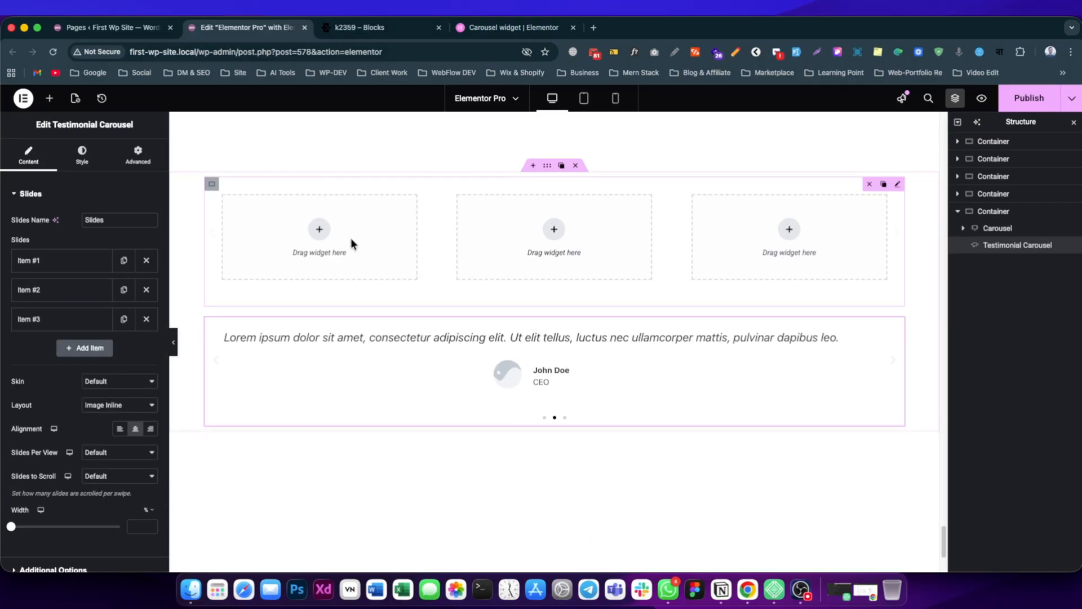
Show the container structures and widgets available for filling the carousel's first slide.
{"action": "left_click", "coordinate": [996, 229]}
{"action": "left_click", "coordinate": [319, 229]}
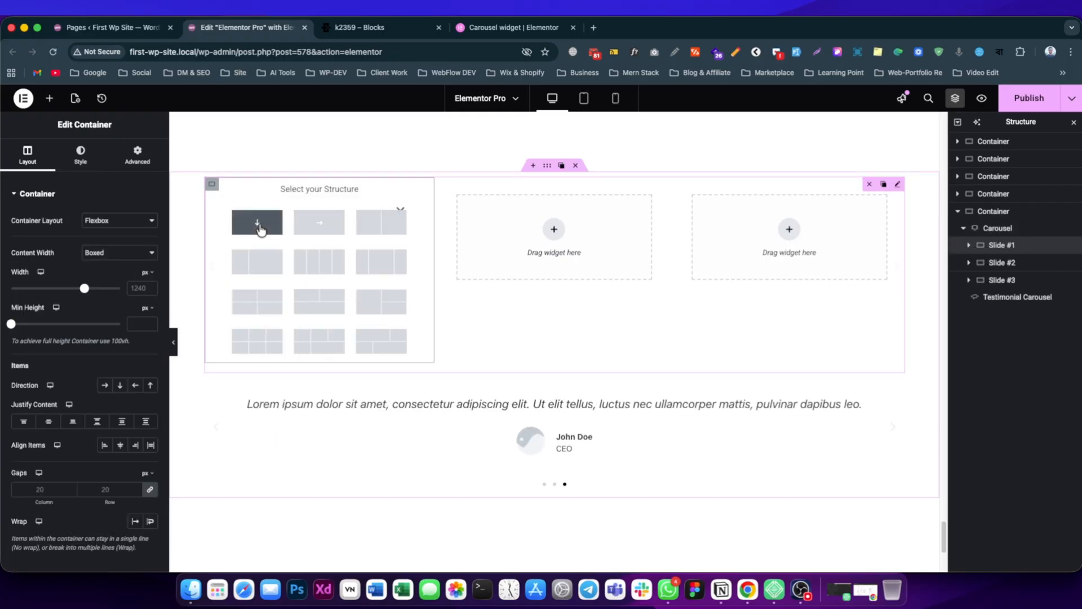
{"action": "left_click", "coordinate": [49, 99]}
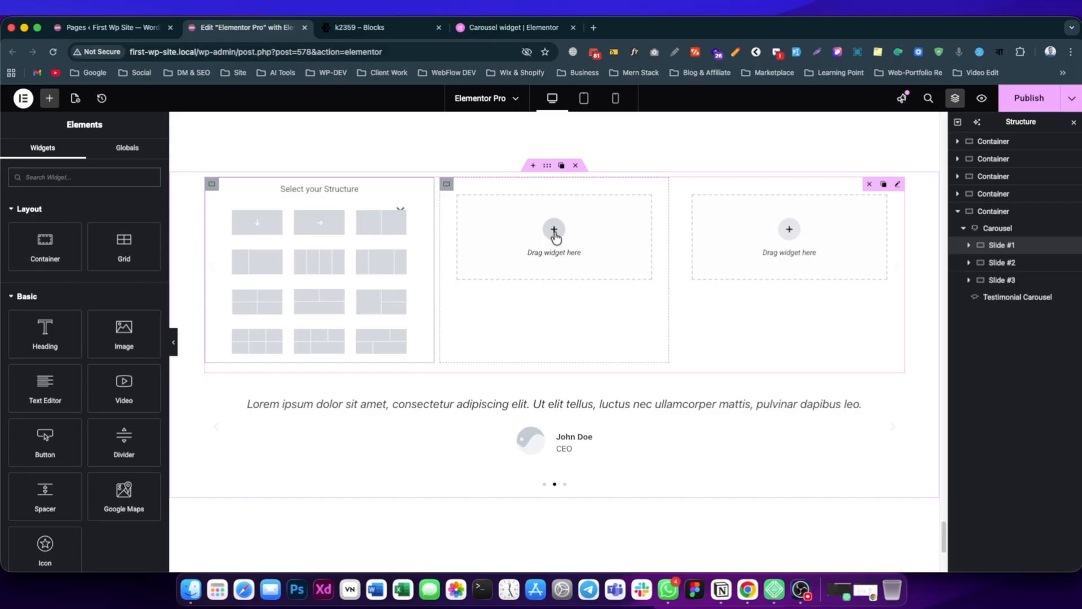
Delete the Testimonial Carousel widget from the container.
{"action": "left_click", "coordinate": [1008, 301]}
{"action": "right_click", "coordinate": [1009, 305]}
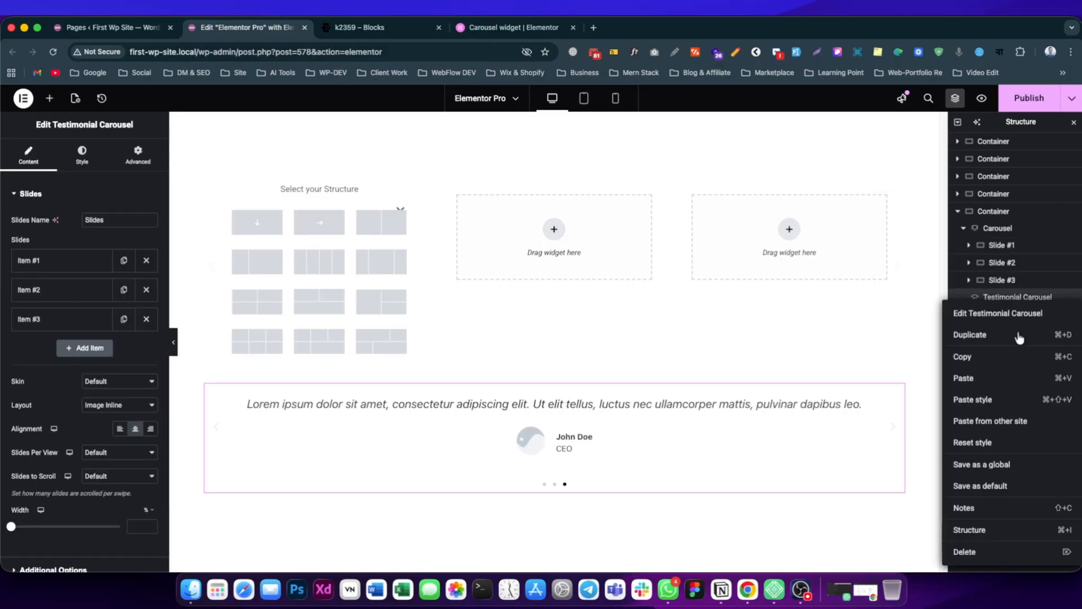
{"action": "left_click", "coordinate": [984, 554]}
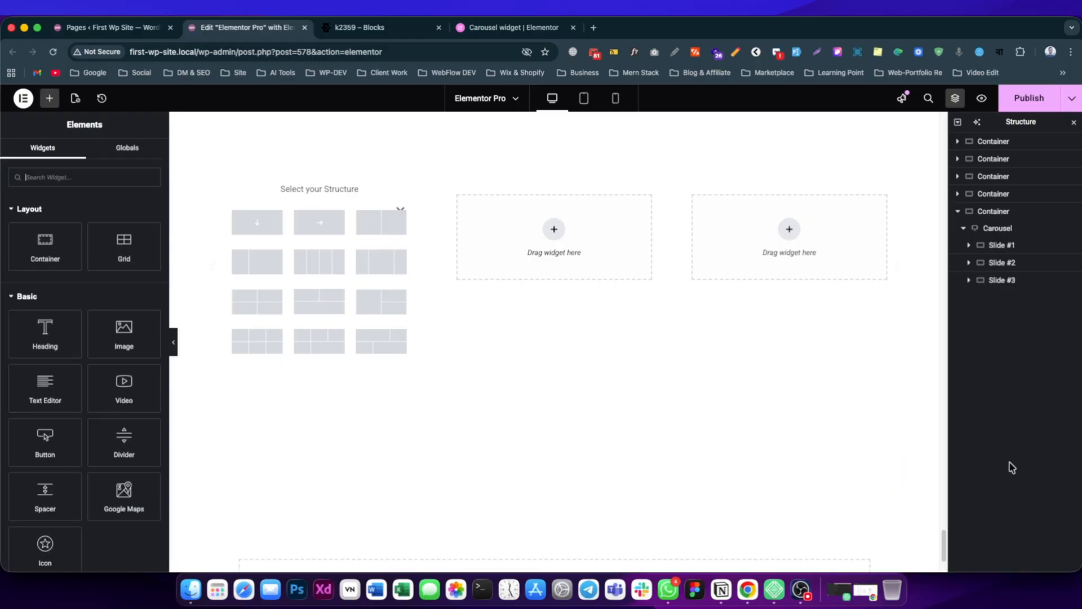
Reduce the carousel to a single fresh slide by removing its three original slides and adding a new one.
{"action": "left_click", "coordinate": [995, 231]}
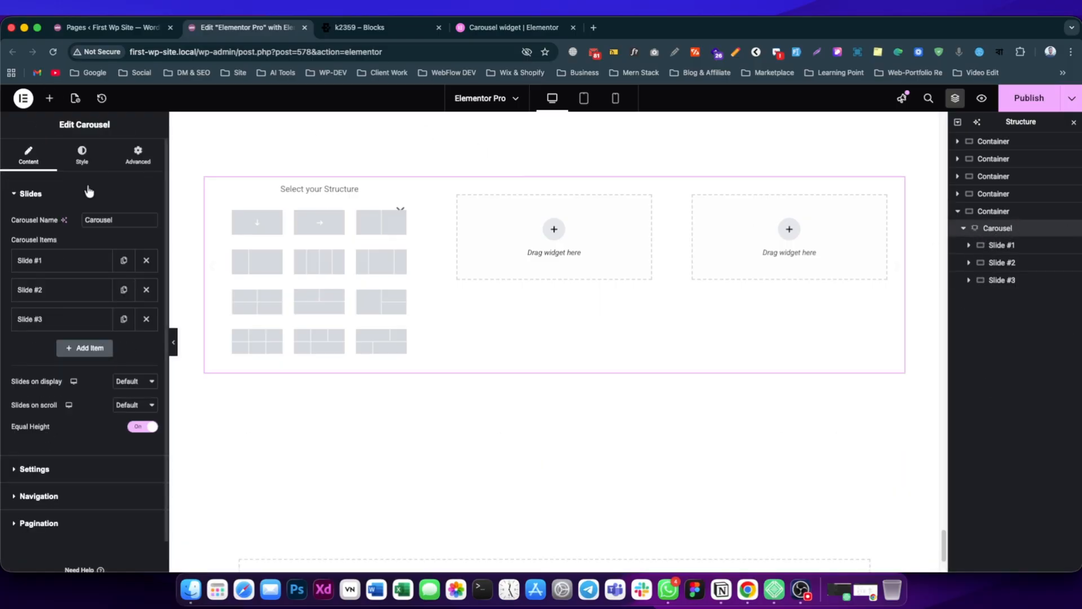
{"action": "left_click", "coordinate": [146, 290]}
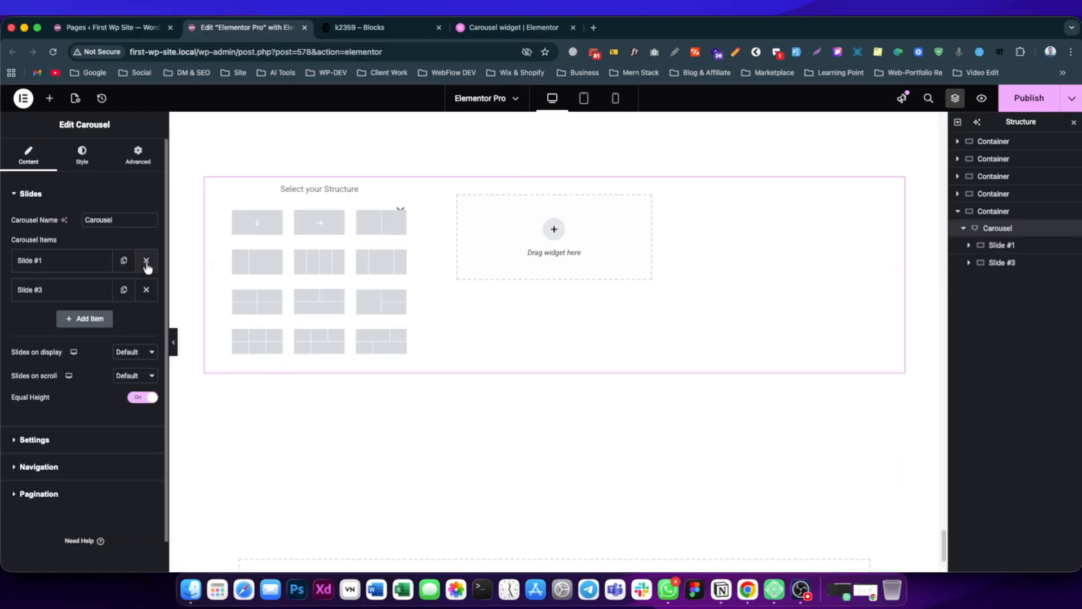
{"action": "left_click", "coordinate": [146, 260]}
{"action": "left_click", "coordinate": [91, 289]}
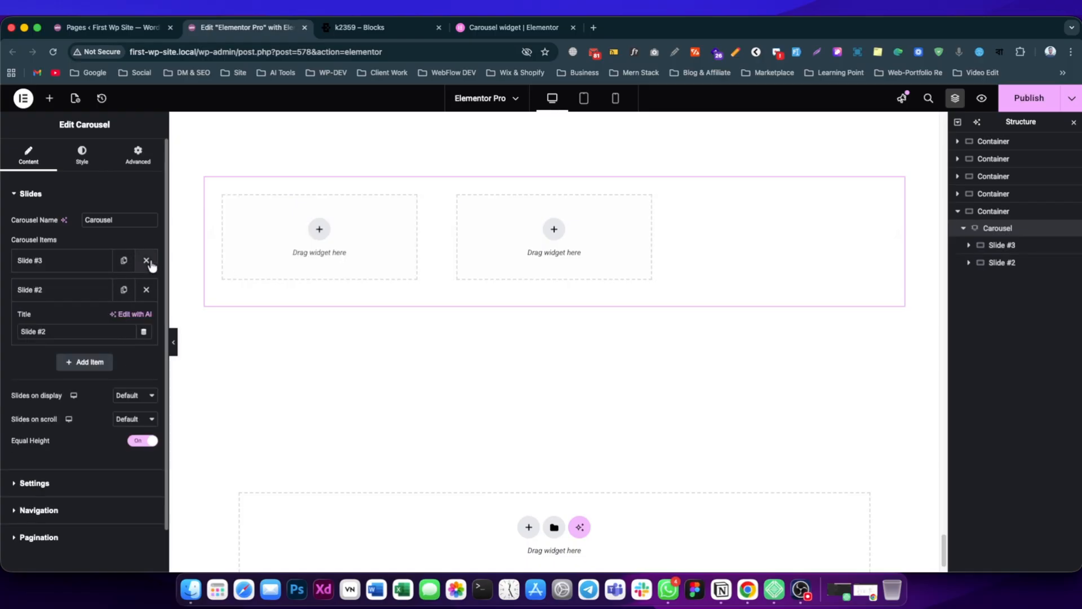
{"action": "left_click", "coordinate": [146, 261]}
{"action": "left_click", "coordinate": [79, 265]}
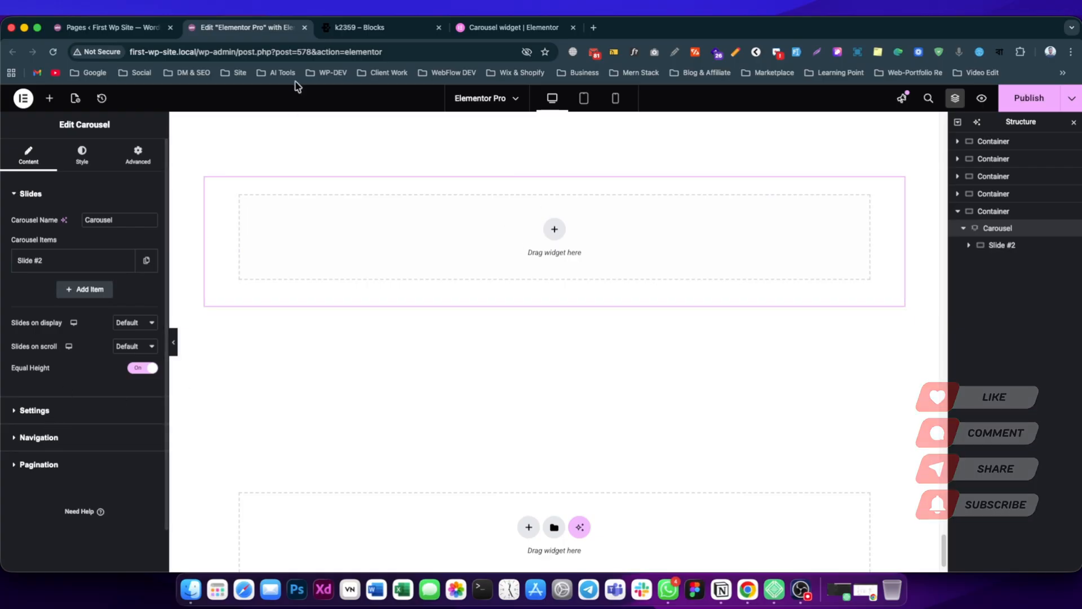
Check the reference template's cards, and add two more empty slides to the carousel.
{"action": "left_click", "coordinate": [359, 28]}
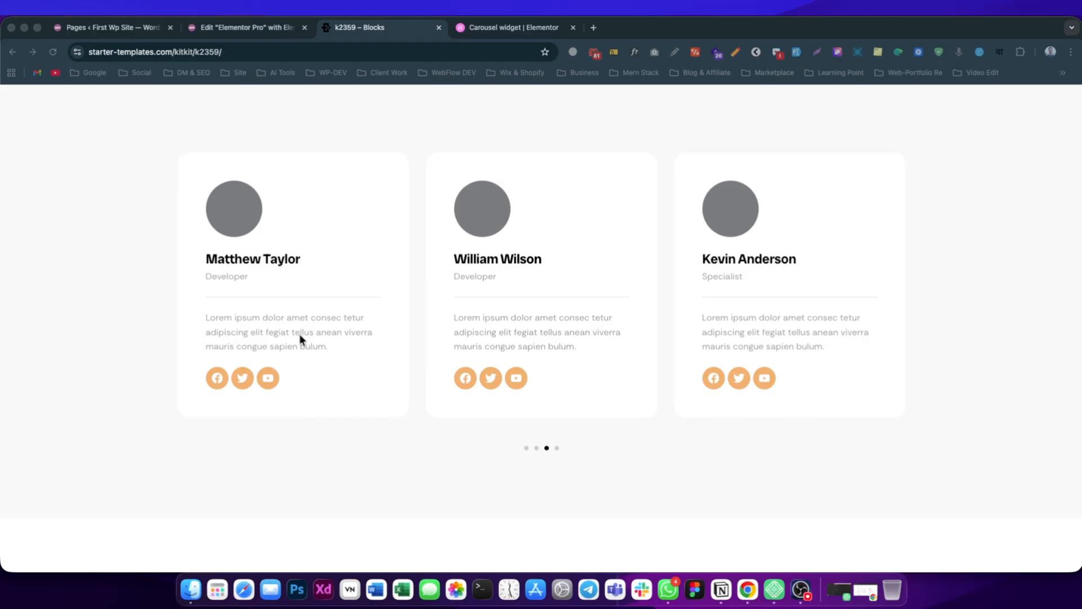
{"action": "left_click", "coordinate": [248, 28]}
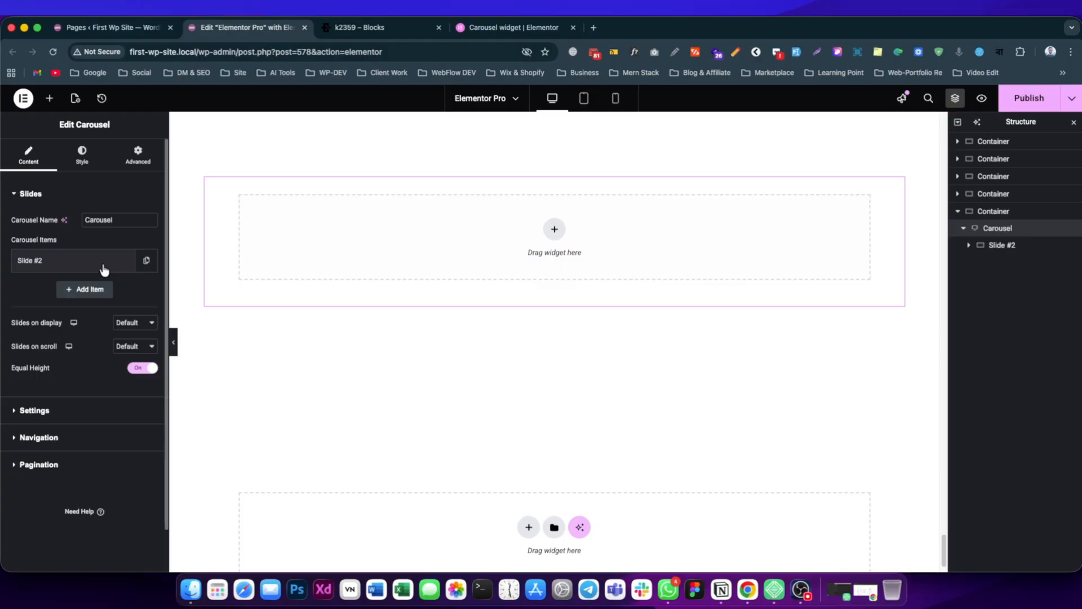
{"action": "left_click", "coordinate": [86, 289]}
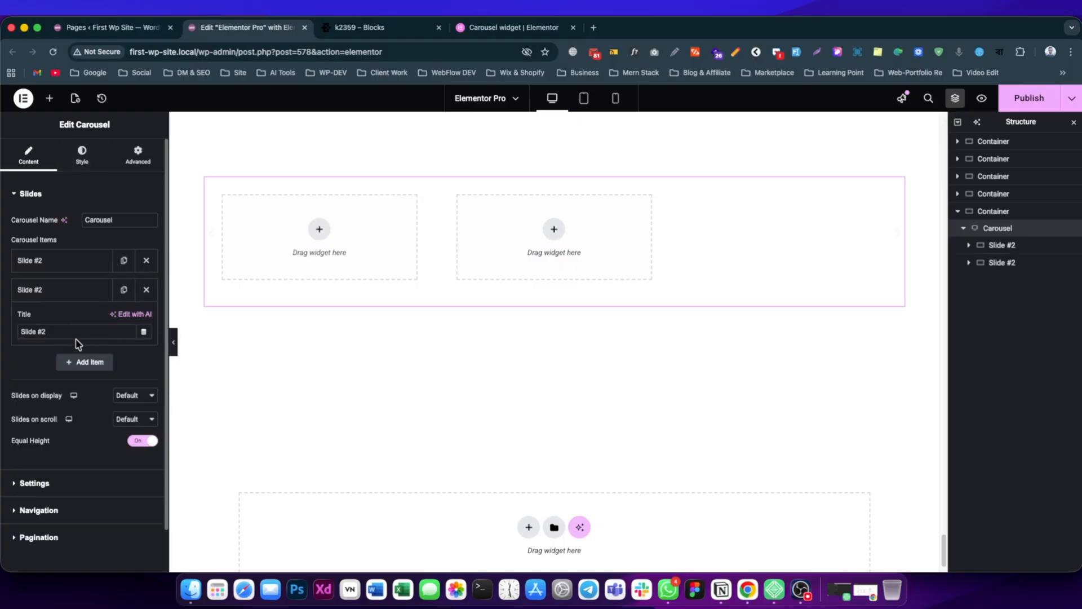
{"action": "left_click", "coordinate": [86, 362]}
{"action": "left_click", "coordinate": [65, 289]}
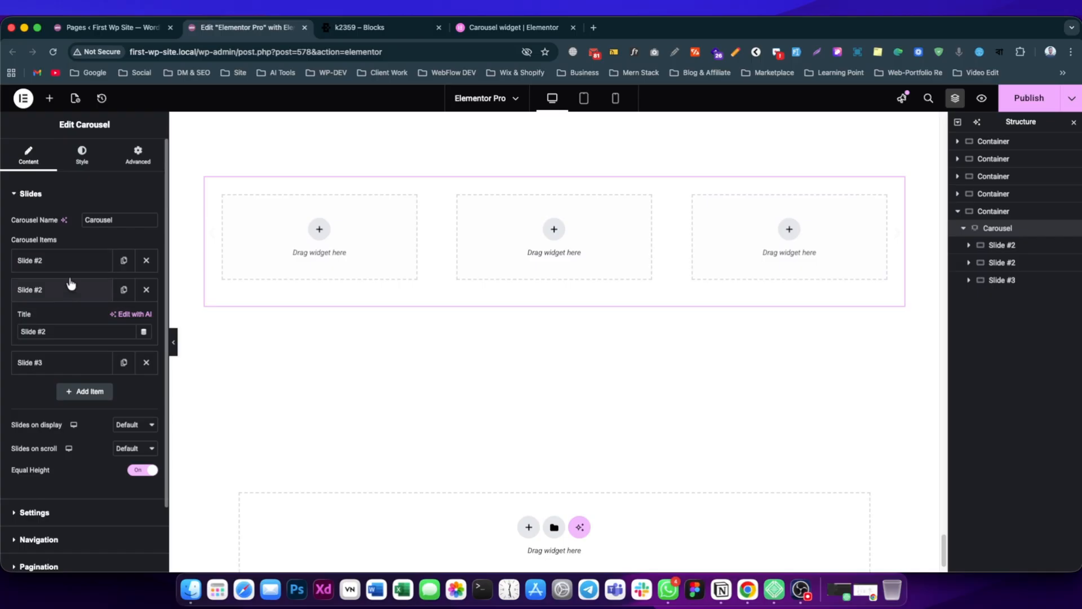
{"action": "left_click", "coordinate": [63, 290]}
Insert a single-column container with vertical direction inside the carousel's first slide, after checking the reference card.
{"action": "left_click", "coordinate": [397, 22]}
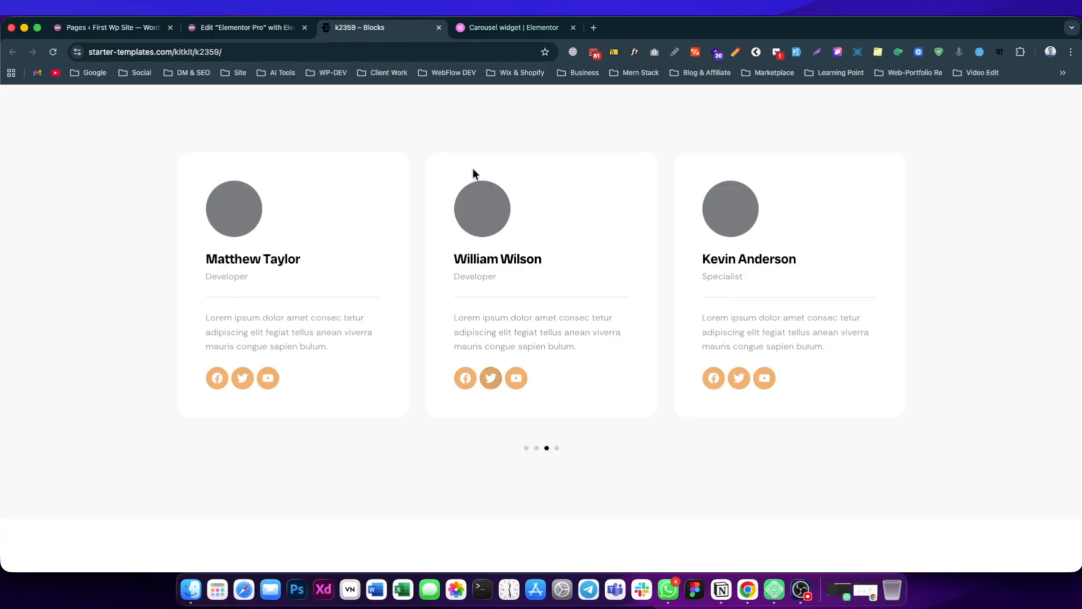
{"action": "left_click", "coordinate": [282, 29]}
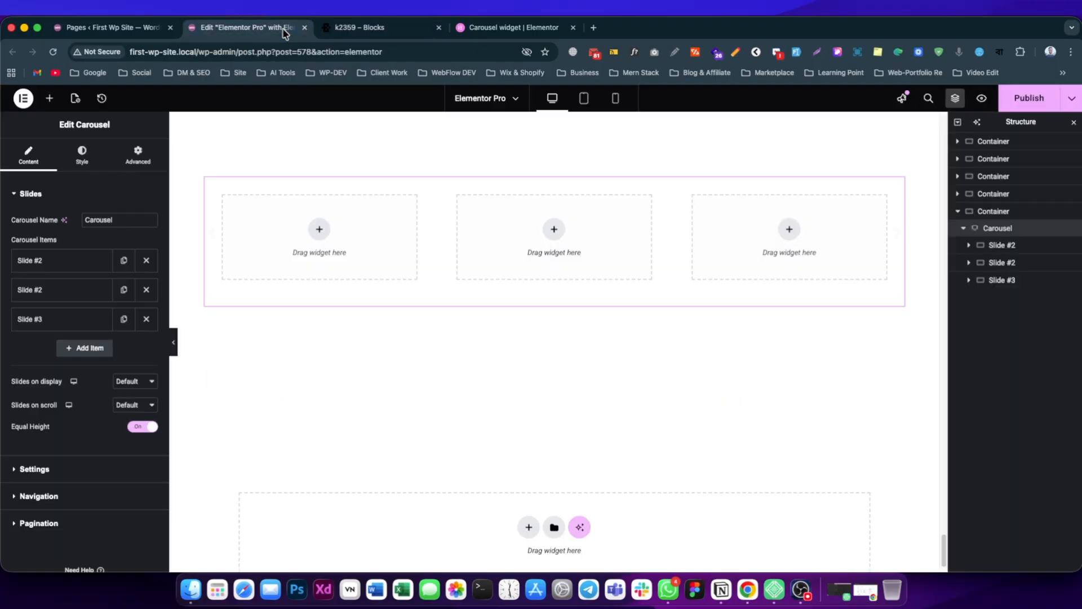
{"action": "left_click", "coordinate": [327, 227]}
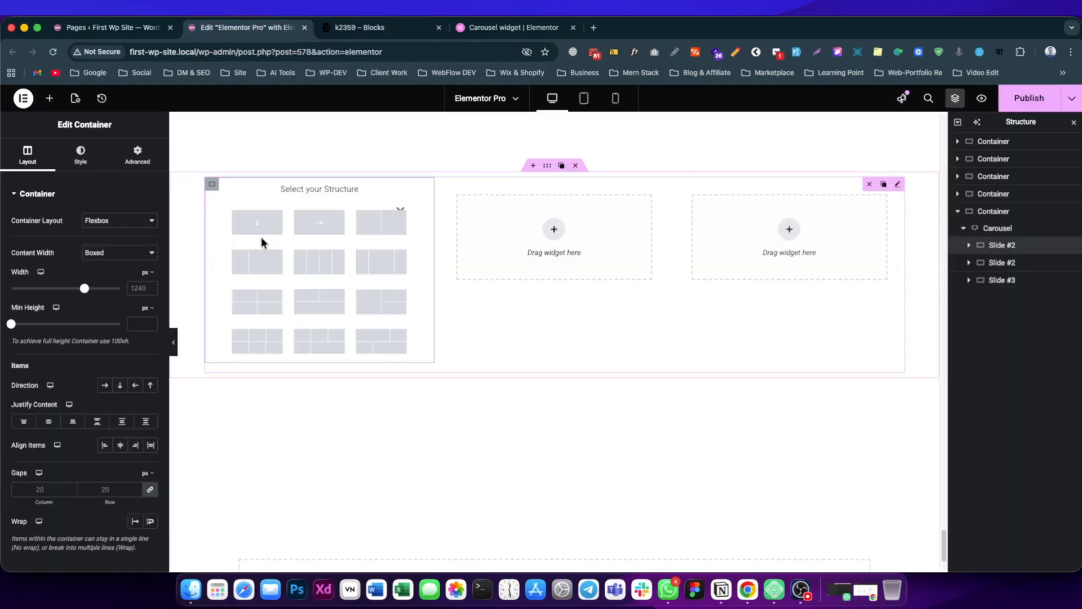
{"action": "left_click", "coordinate": [265, 228]}
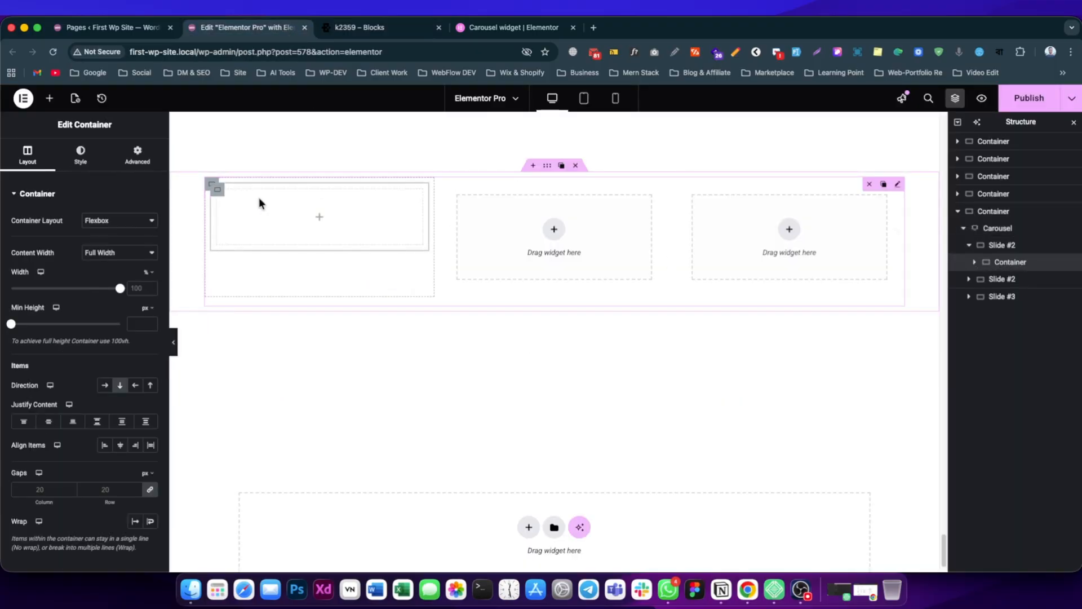
Set the inner container's padding to 25 px on all sides, using the reference card as a guide.
{"action": "left_click", "coordinate": [355, 27]}
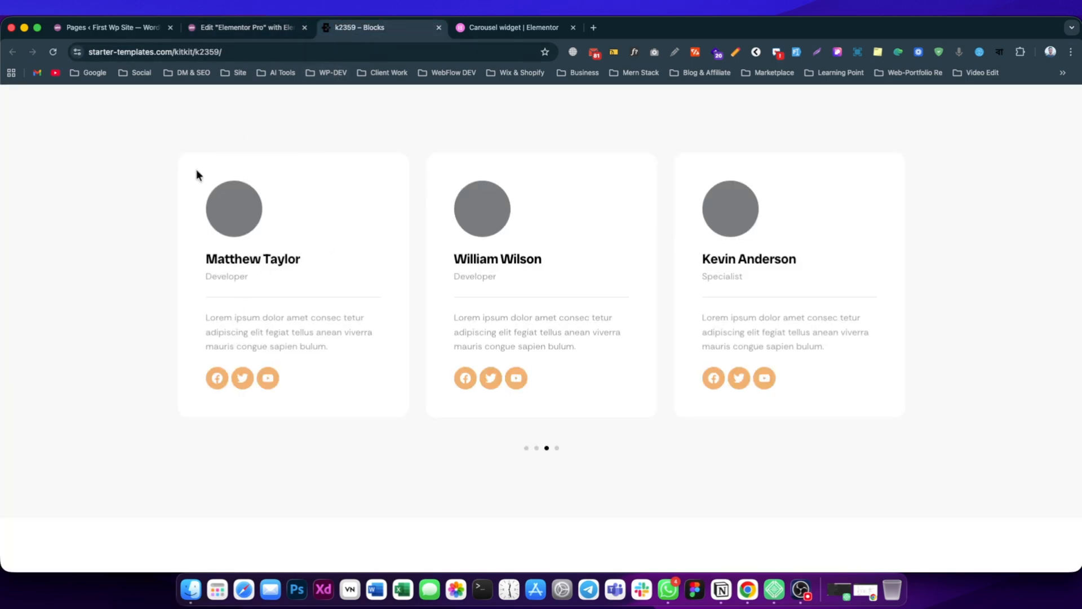
{"action": "left_click", "coordinate": [259, 27]}
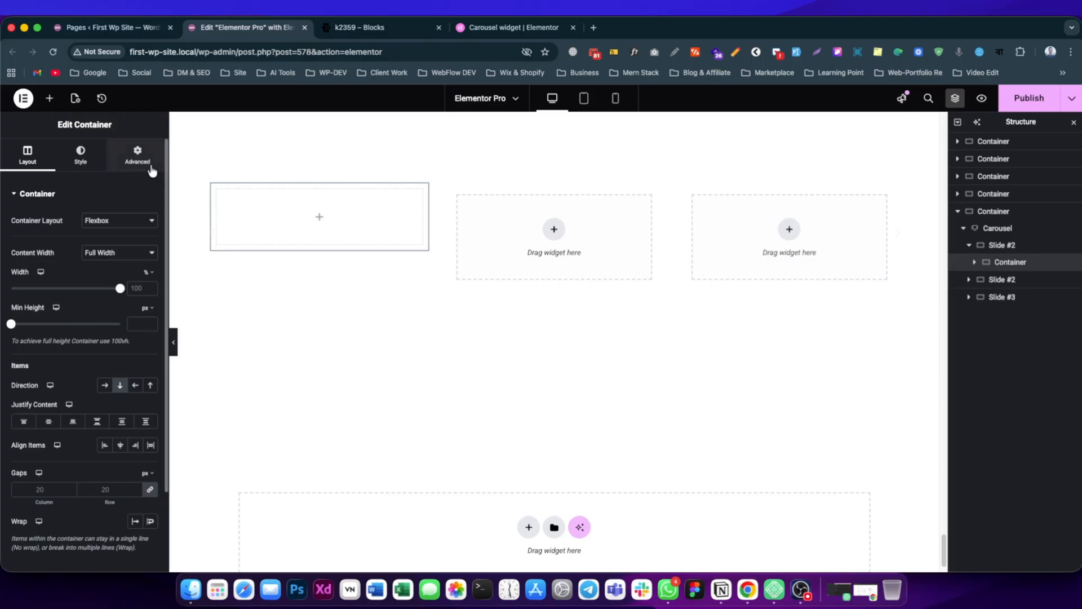
{"action": "left_click", "coordinate": [137, 155]}
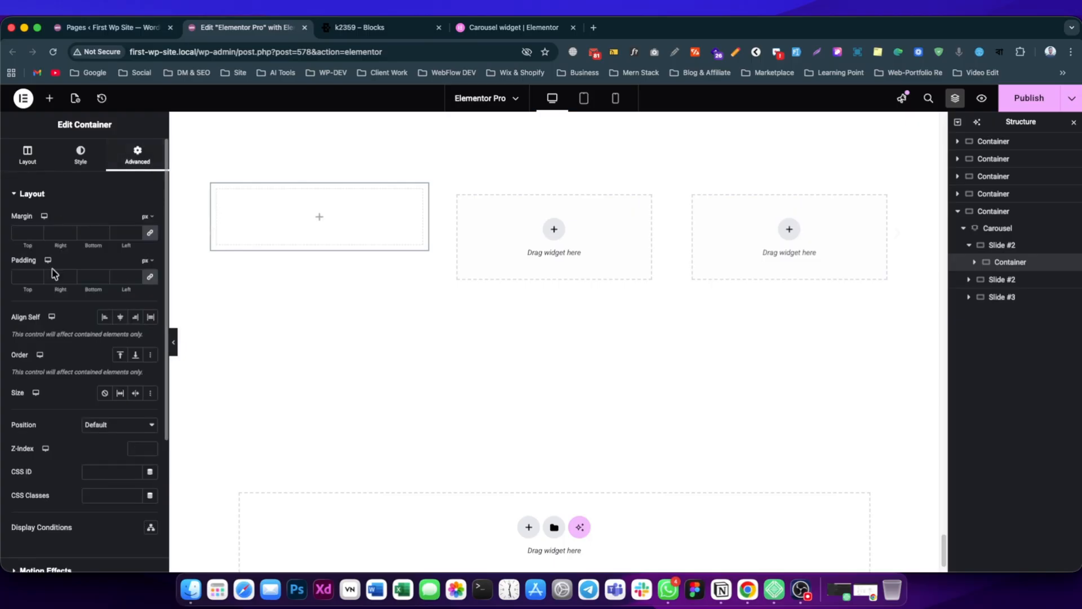
{"action": "left_click", "coordinate": [23, 277]}
{"action": "type", "text": "25"}
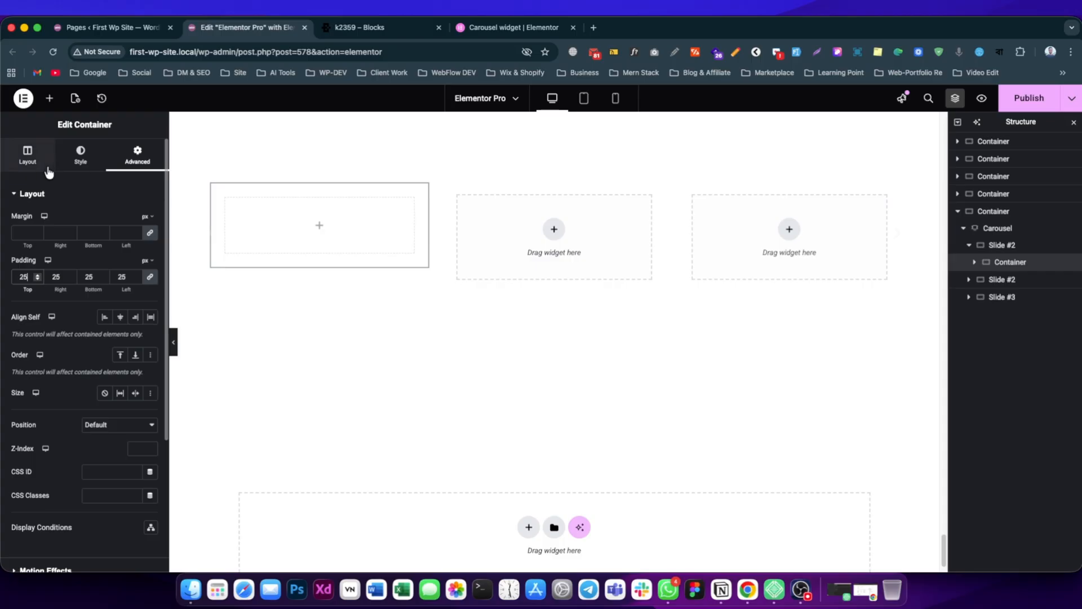
Give the first slide's inner container a classic background in light pink, #FFF2F2.
{"action": "left_click", "coordinate": [81, 155]}
{"action": "left_click", "coordinate": [104, 244]}
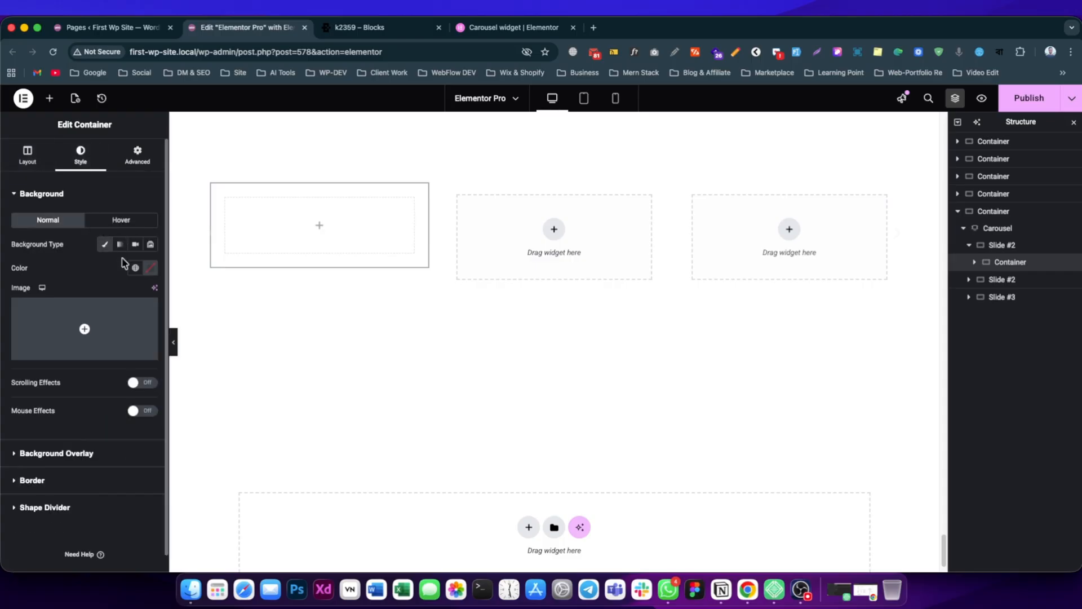
{"action": "left_click", "coordinate": [147, 268]}
{"action": "left_click_drag", "start_coordinate": [101, 338], "coordinate": [93, 312]}
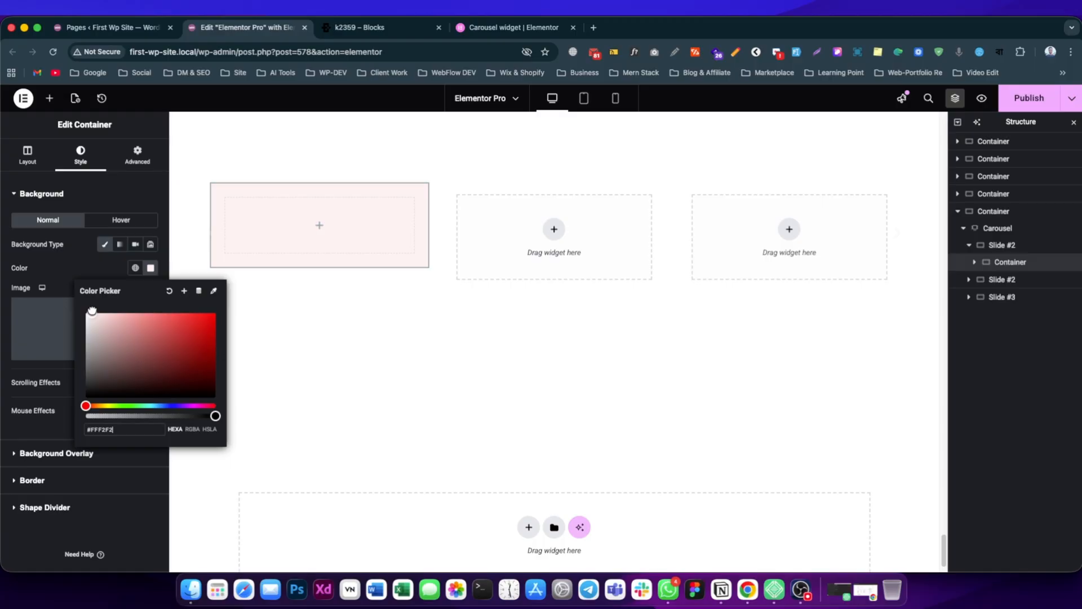
{"action": "left_click", "coordinate": [73, 218]}
Set the inner container's border radius to 16 px on all corners and compare the card with the reference template.
{"action": "left_click", "coordinate": [59, 193]}
{"action": "left_click", "coordinate": [34, 248]}
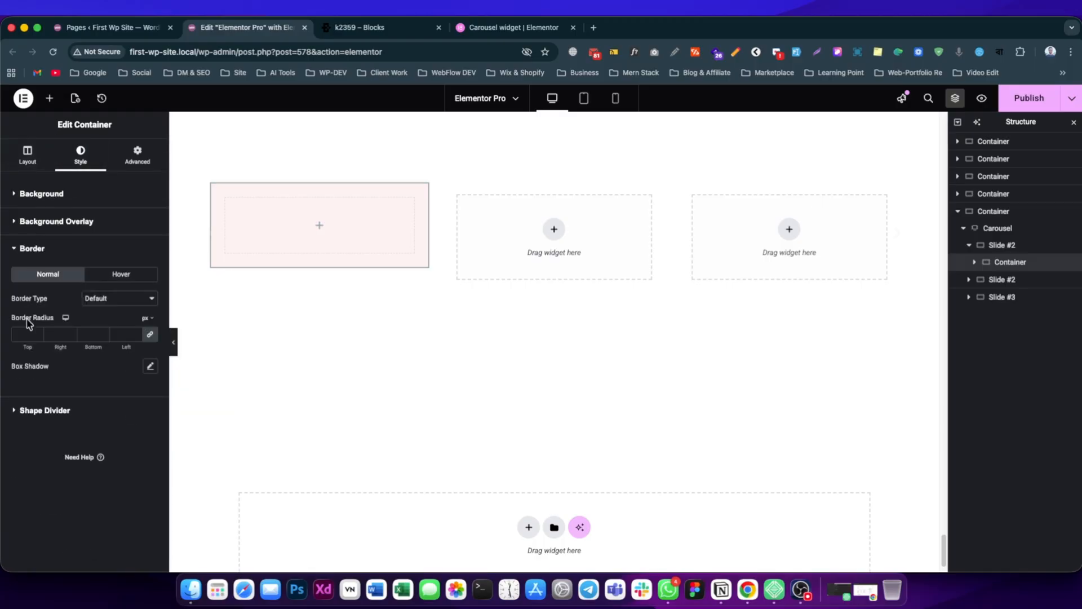
{"action": "left_click", "coordinate": [23, 334]}
{"action": "type", "text": "16"}
{"action": "left_click", "coordinate": [361, 27]}
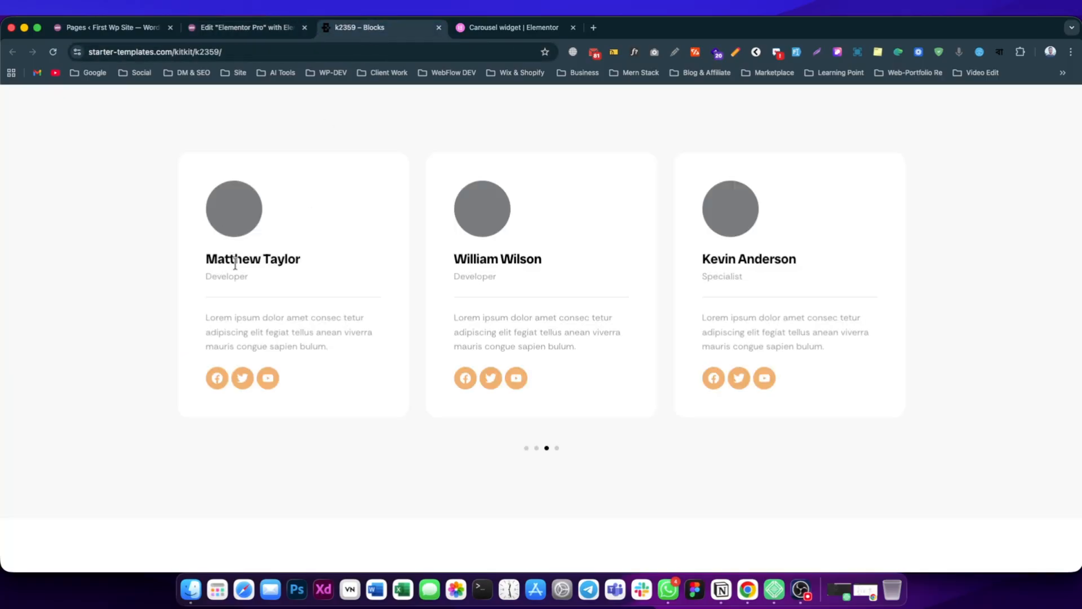
{"action": "left_click", "coordinate": [255, 31]}
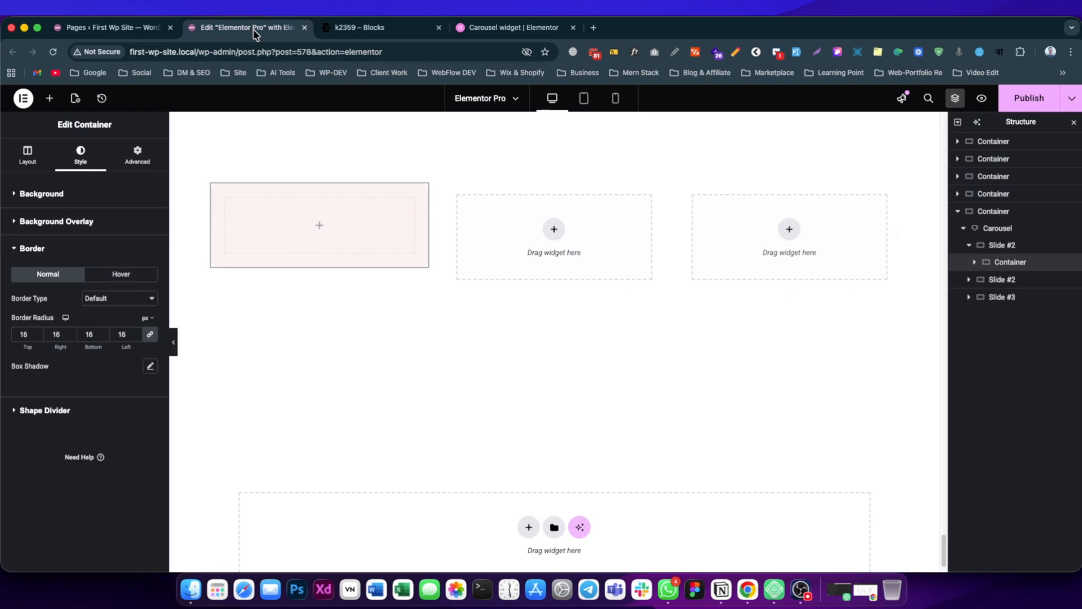
Add an Image widget inside the first slide's card and fill it with the wind turbine sunset photo from the media library.
{"action": "left_click", "coordinate": [49, 98]}
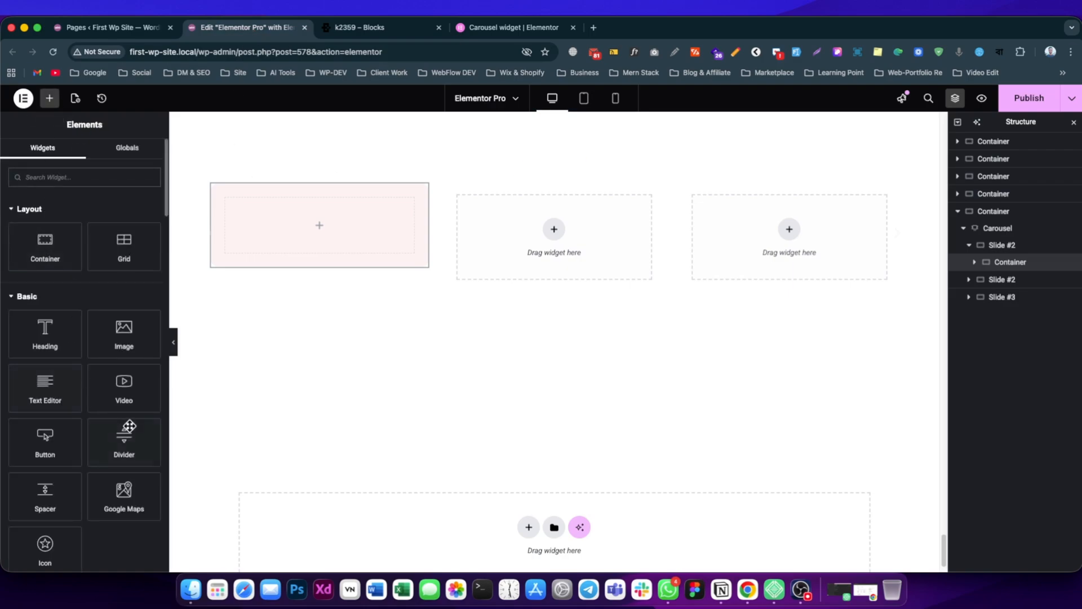
{"action": "left_click_drag", "start_coordinate": [124, 332], "coordinate": [304, 231]}
{"action": "left_click", "coordinate": [87, 250]}
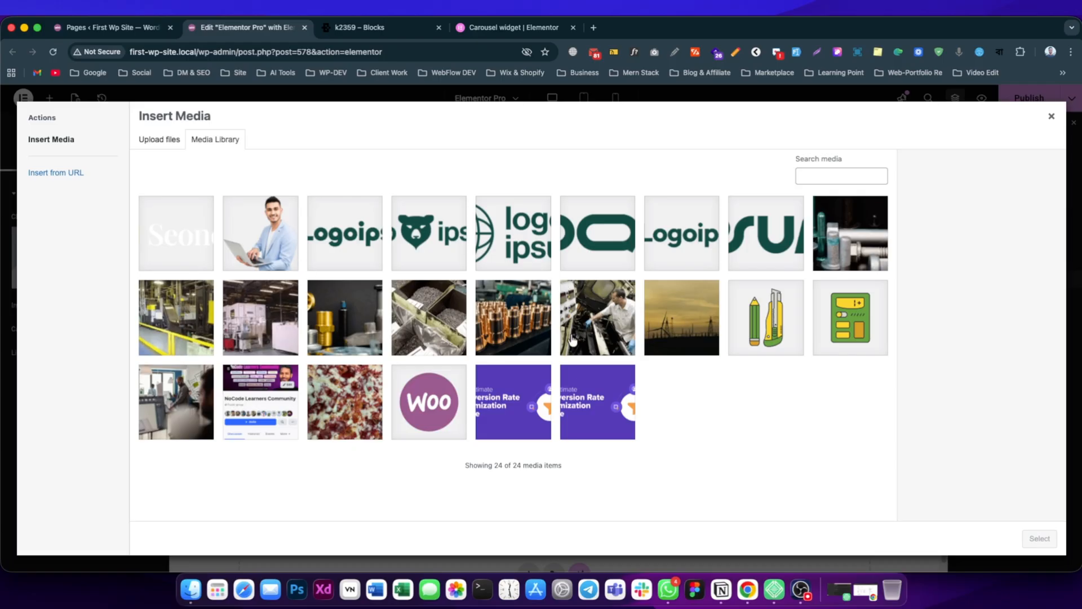
{"action": "left_click", "coordinate": [682, 322]}
{"action": "left_click", "coordinate": [1039, 538]}
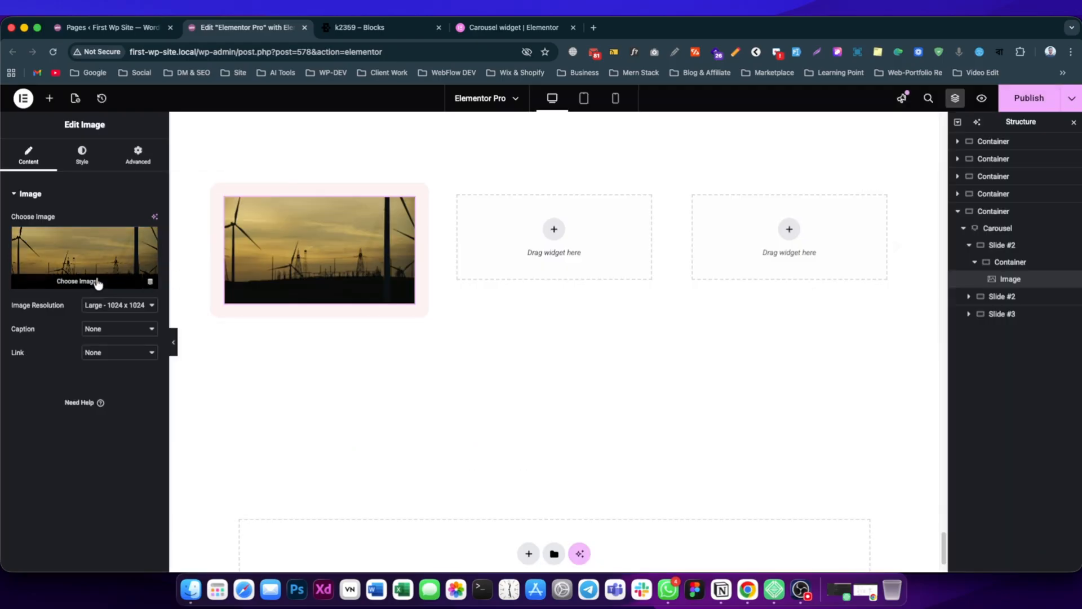
Style the card image as a circle with 31% width, 104 px height and a 999 px border radius on all corners.
{"action": "left_click", "coordinate": [103, 307]}
{"action": "left_click", "coordinate": [99, 344]}
{"action": "left_click", "coordinate": [82, 155]}
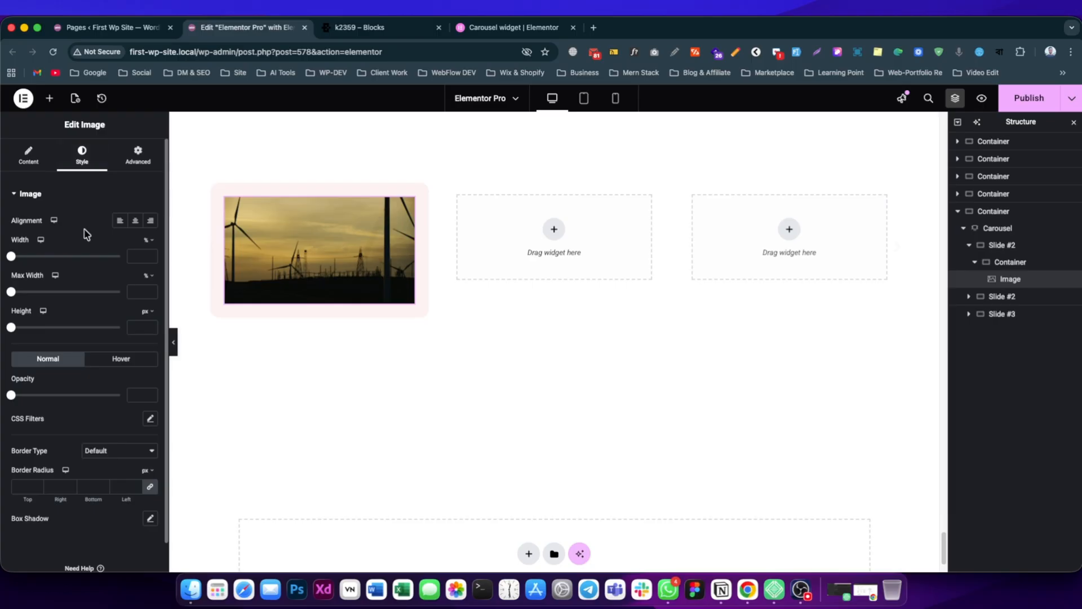
{"action": "left_click", "coordinate": [44, 257]}
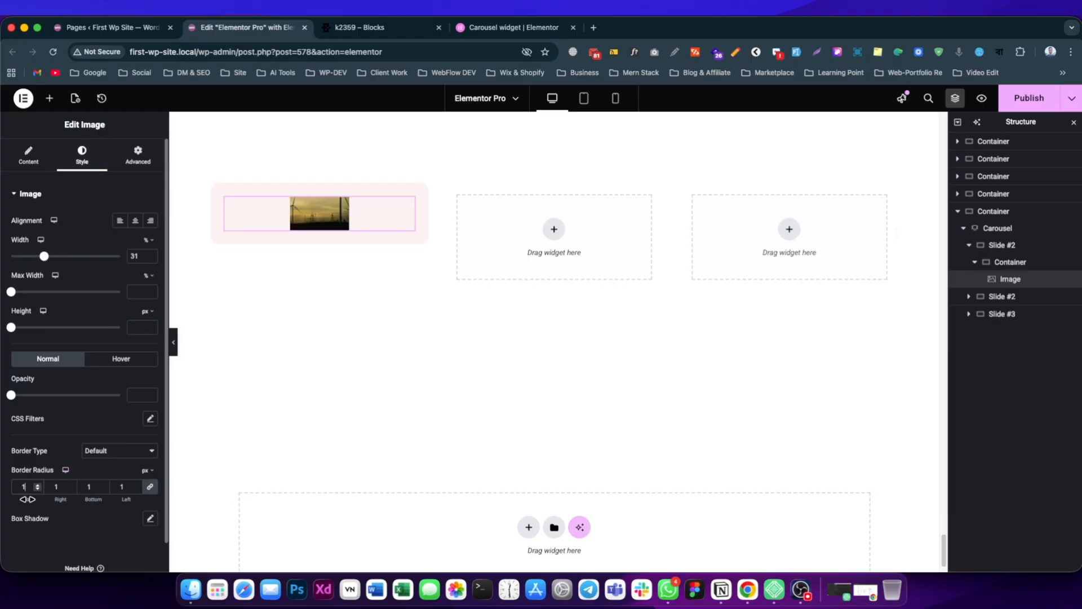
{"action": "double_click", "coordinate": [22, 484]}
{"action": "type", "text": "999"}
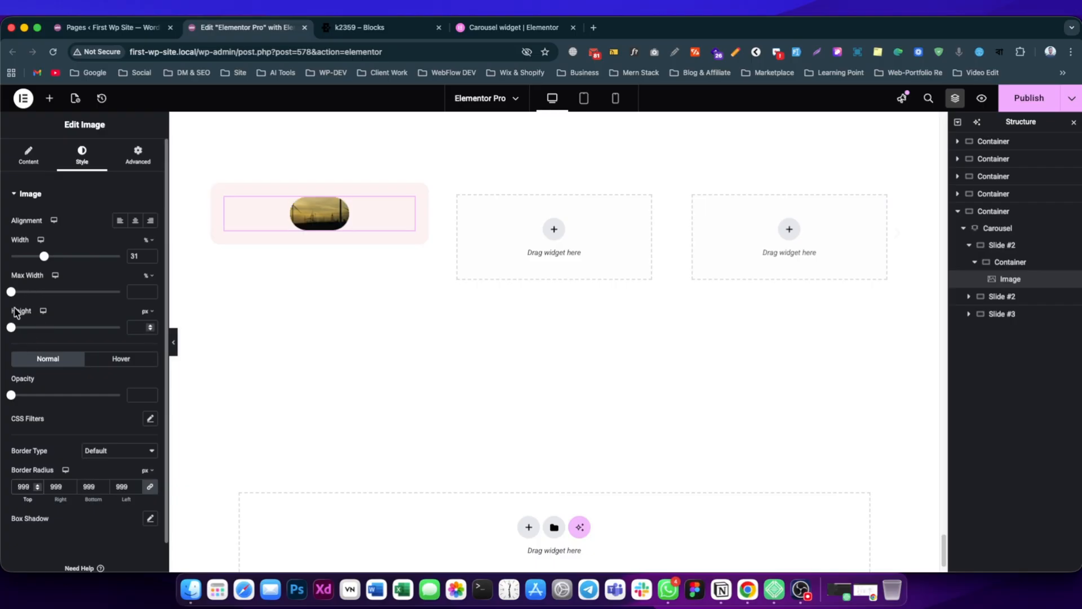
{"action": "left_click_drag", "start_coordinate": [12, 329], "coordinate": [35, 340]}
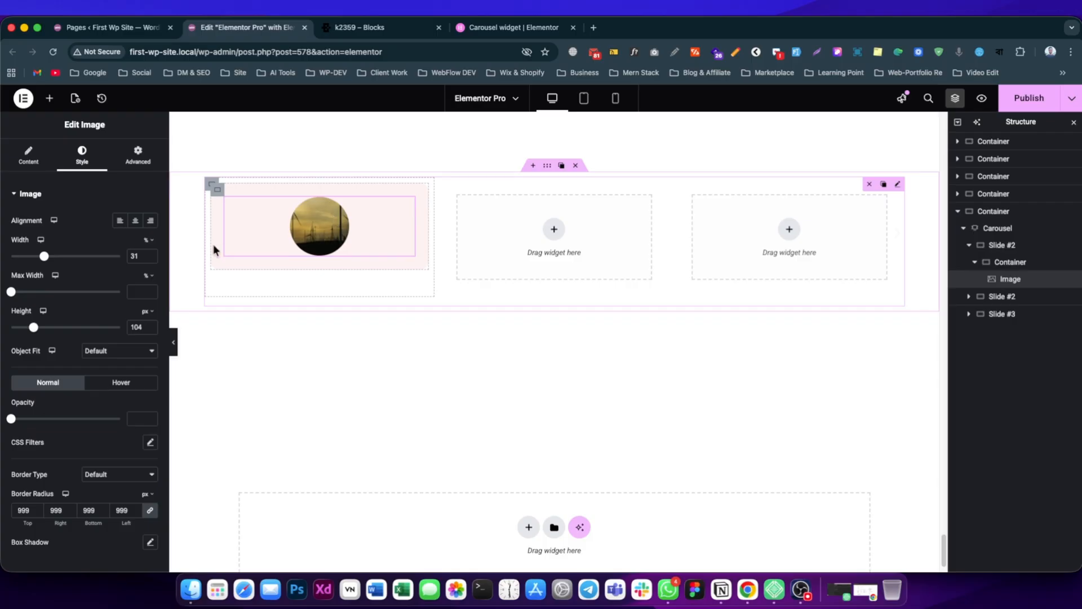
Check the avatar placement on the k2359 reference card and align the card image to the start.
{"action": "left_click", "coordinate": [372, 31]}
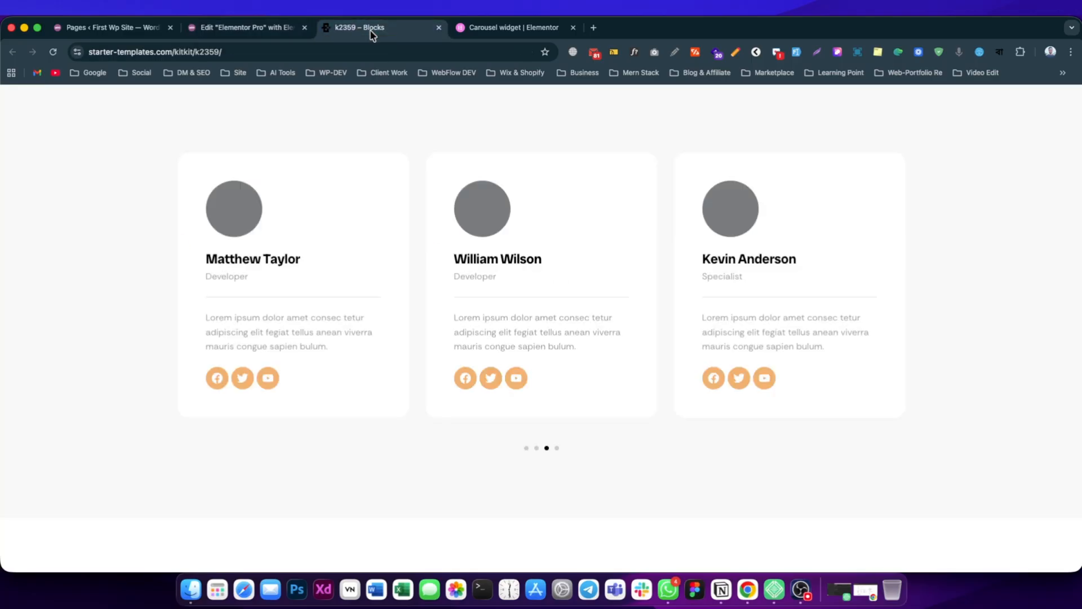
{"action": "left_click", "coordinate": [248, 27]}
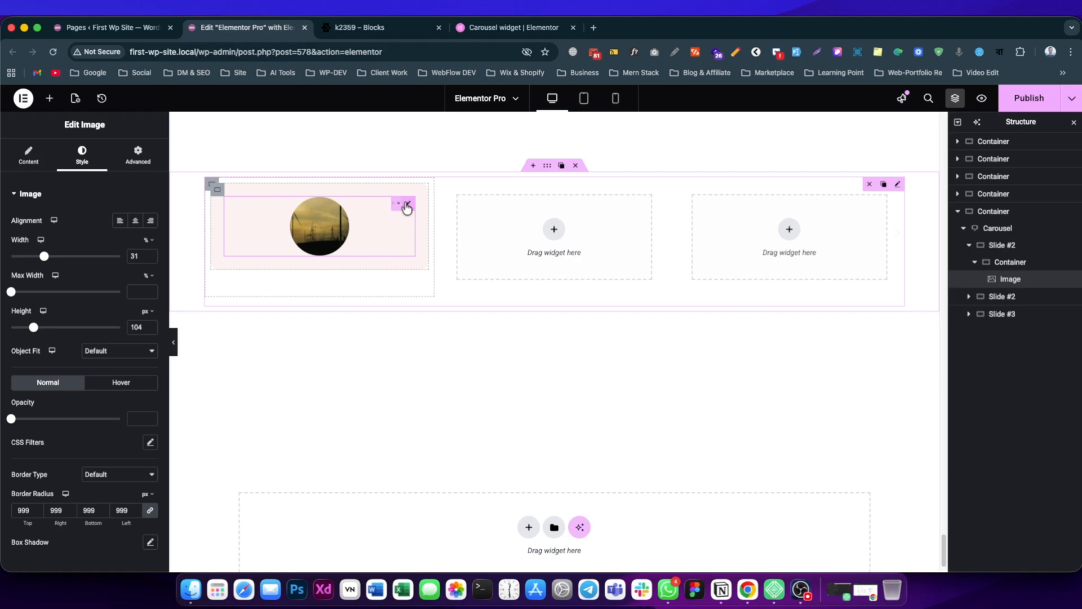
{"action": "left_click", "coordinate": [124, 224]}
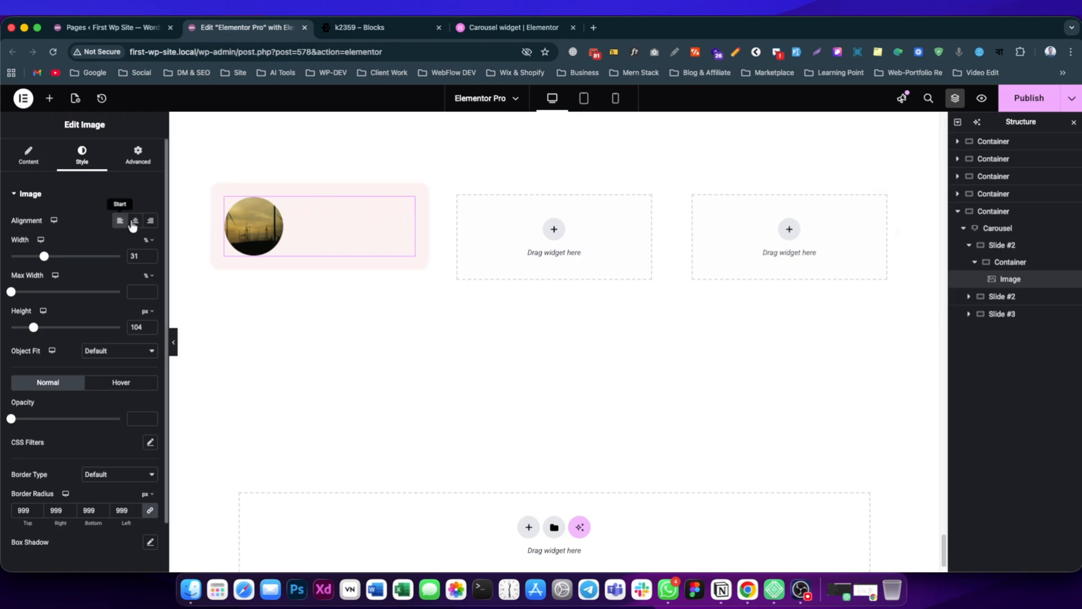
Add a Heading widget below the card image and set its title to the team member's name from the clipboard history.
{"action": "left_click", "coordinate": [51, 103]}
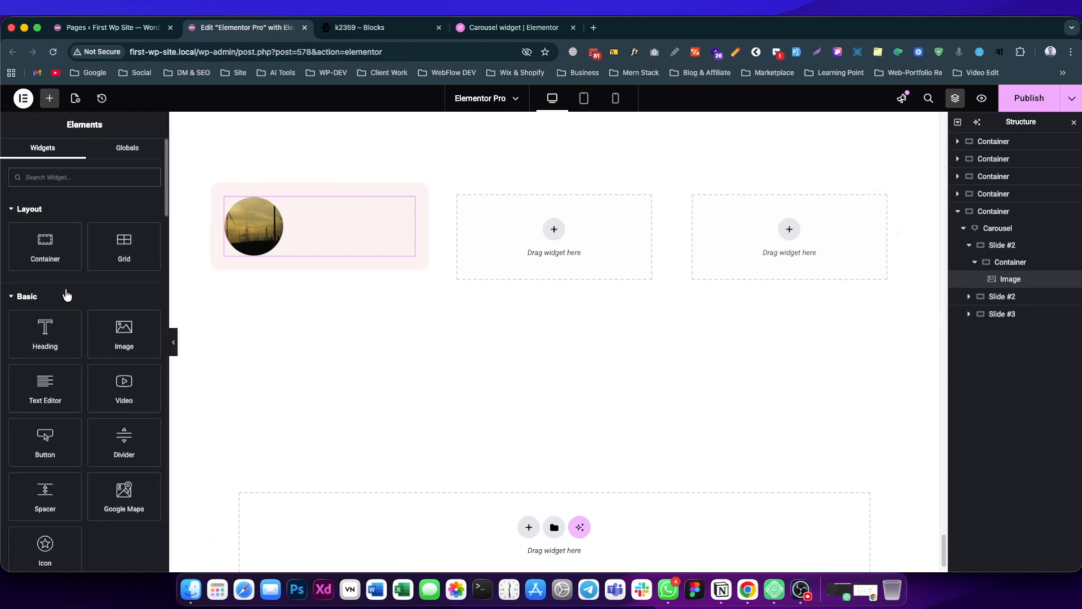
{"action": "left_click_drag", "start_coordinate": [54, 337], "coordinate": [267, 243]}
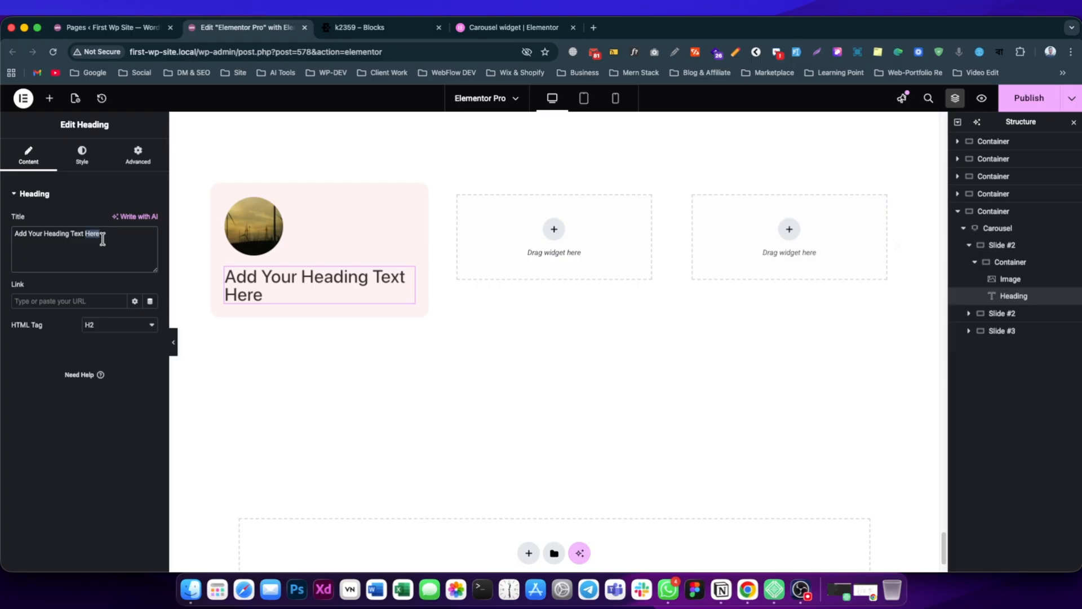
{"action": "triple_click", "coordinate": [102, 239]}
{"action": "key", "text": "super+shift+c"}
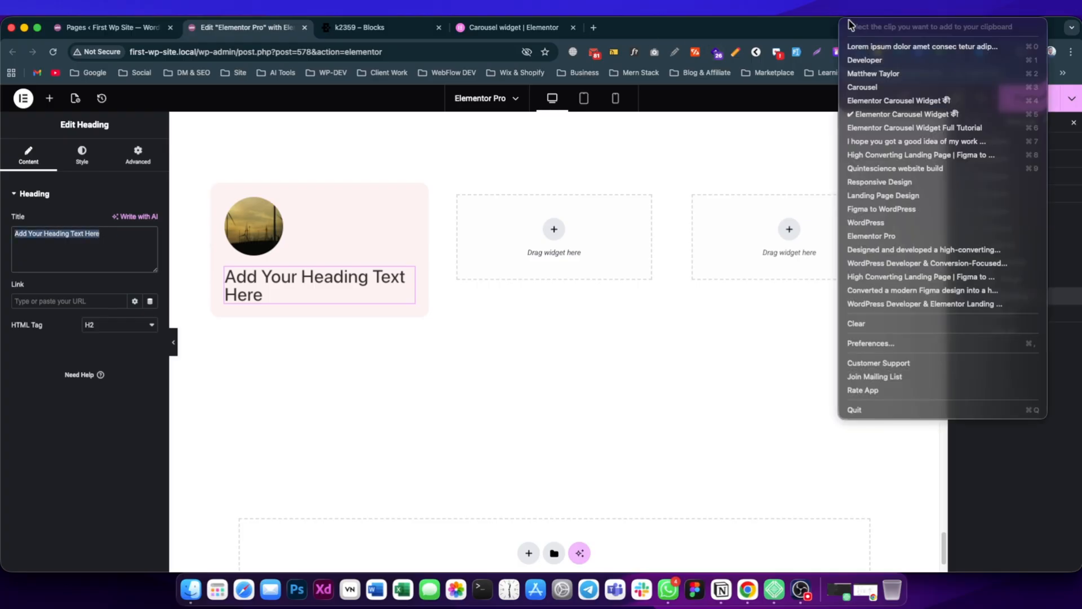
{"action": "left_click", "coordinate": [866, 72]}
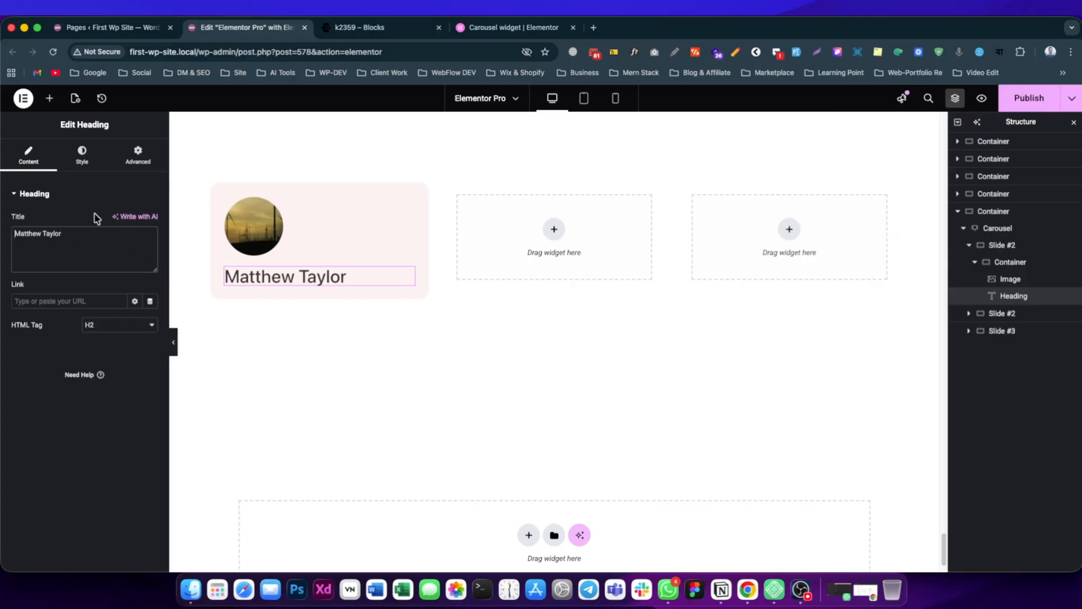
Compare the name with the reference card and set the name heading's text color to black.
{"action": "left_click", "coordinate": [381, 27]}
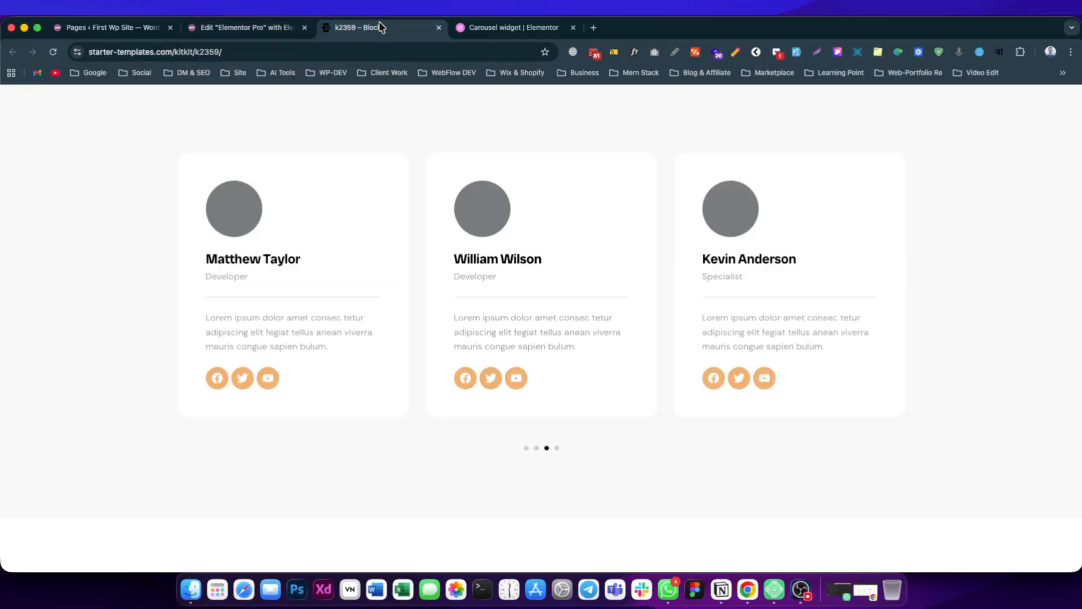
{"action": "left_click", "coordinate": [270, 28]}
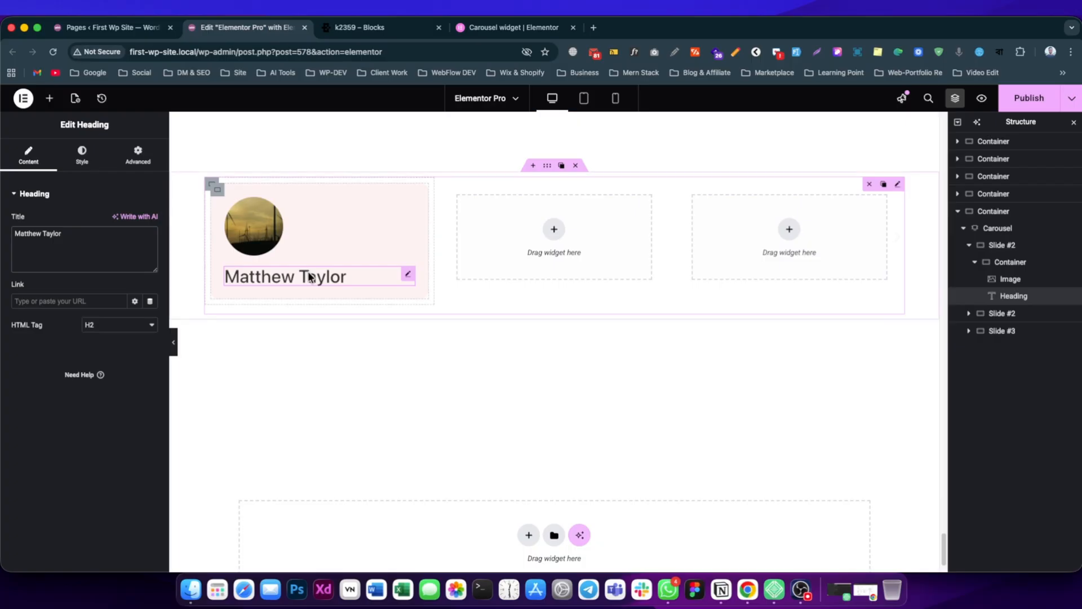
{"action": "left_click", "coordinate": [81, 155]}
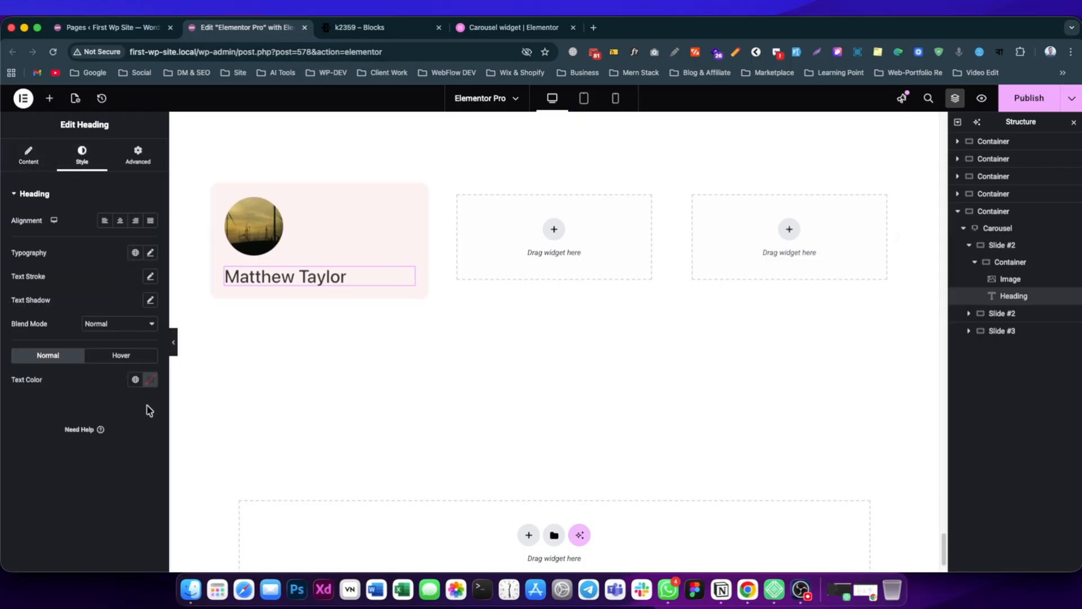
{"action": "left_click", "coordinate": [151, 383]}
{"action": "left_click_drag", "start_coordinate": [125, 469], "coordinate": [63, 535]}
{"action": "left_click", "coordinate": [28, 469]}
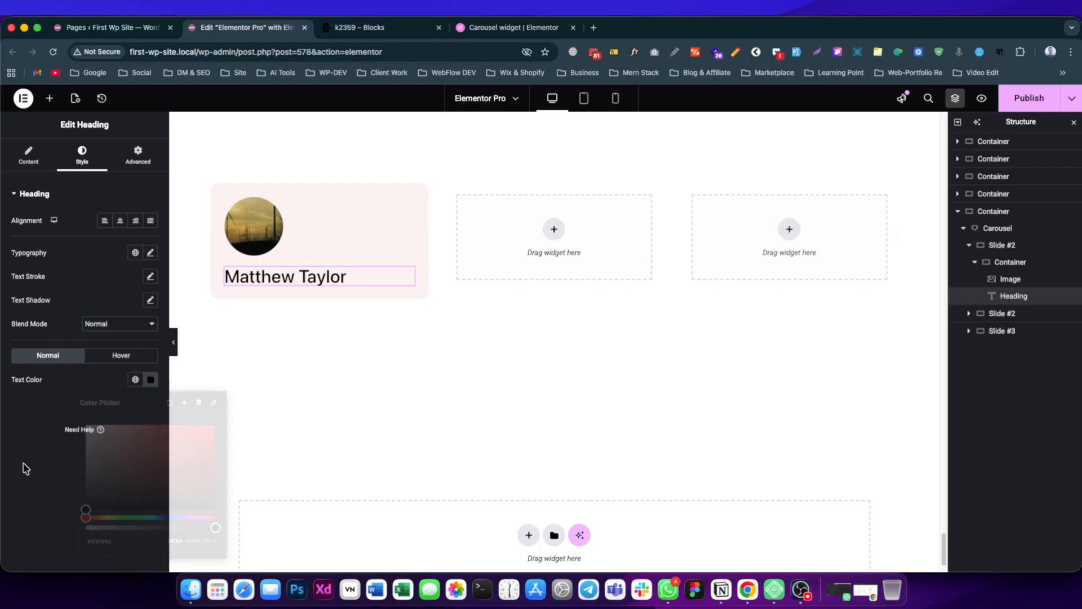
Add a second heading below the name with the HTML tag p and the title "Developer".
{"action": "left_click", "coordinate": [50, 98]}
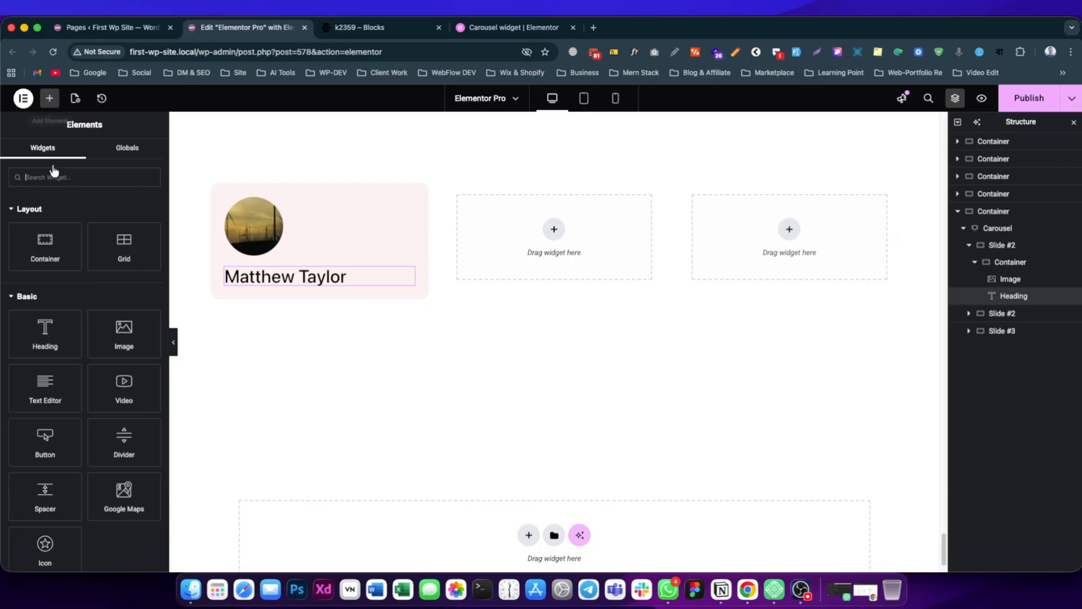
{"action": "left_click", "coordinate": [44, 341]}
{"action": "left_click", "coordinate": [118, 324]}
{"action": "left_click", "coordinate": [113, 424]}
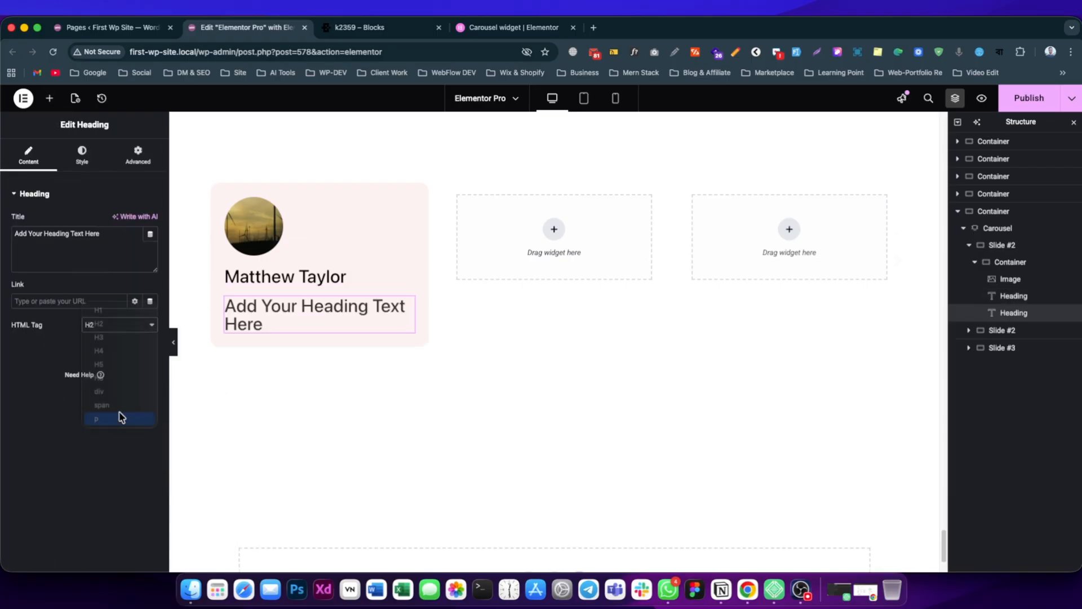
{"action": "left_click", "coordinate": [847, 7]}
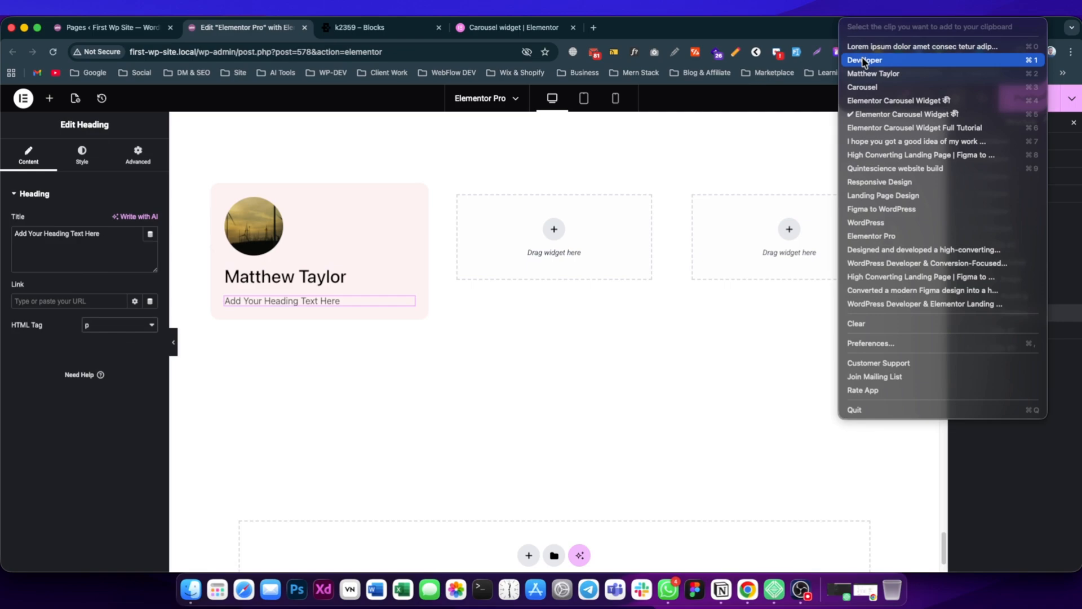
{"action": "left_click", "coordinate": [865, 60]}
{"action": "triple_click", "coordinate": [79, 236]}
{"action": "key", "text": "super+v"}
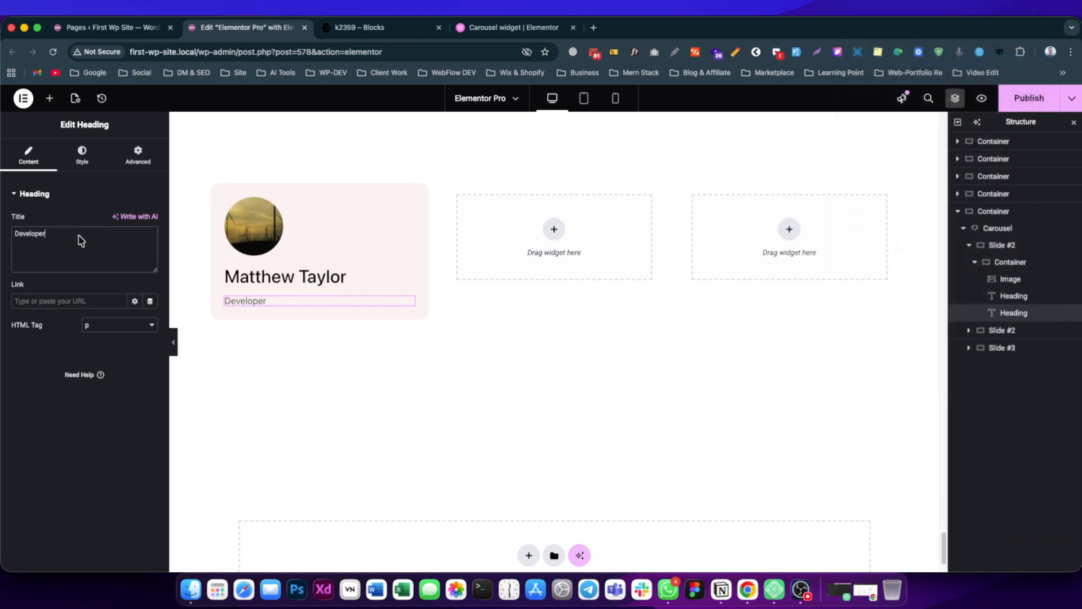
Insert a container below the image in the card and move the name and Developer headings into it.
{"action": "left_click", "coordinate": [1012, 264]}
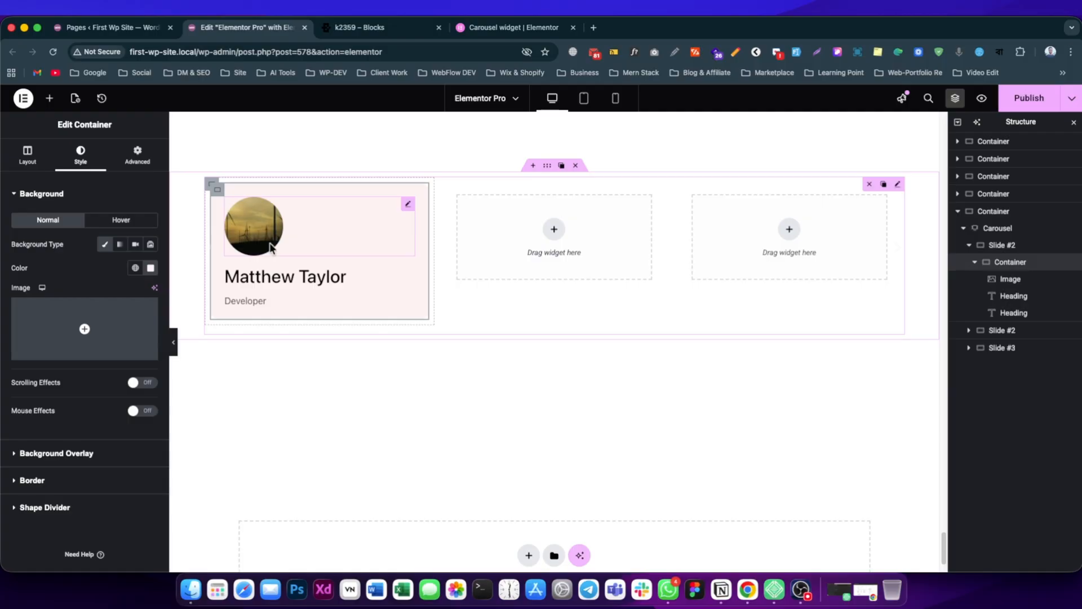
{"action": "left_click", "coordinate": [27, 153]}
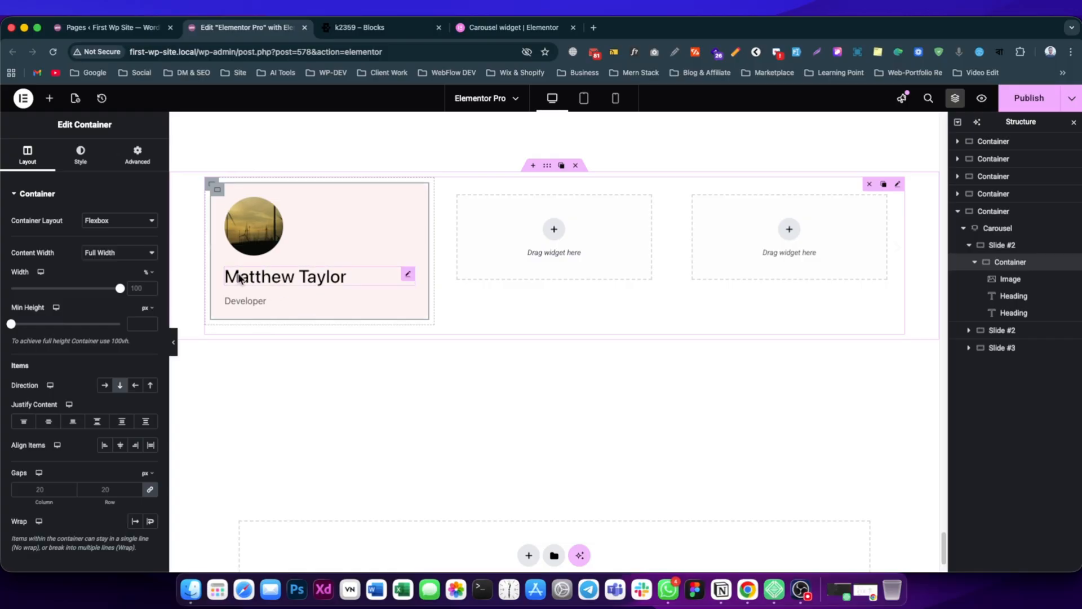
{"action": "left_click", "coordinate": [49, 98]}
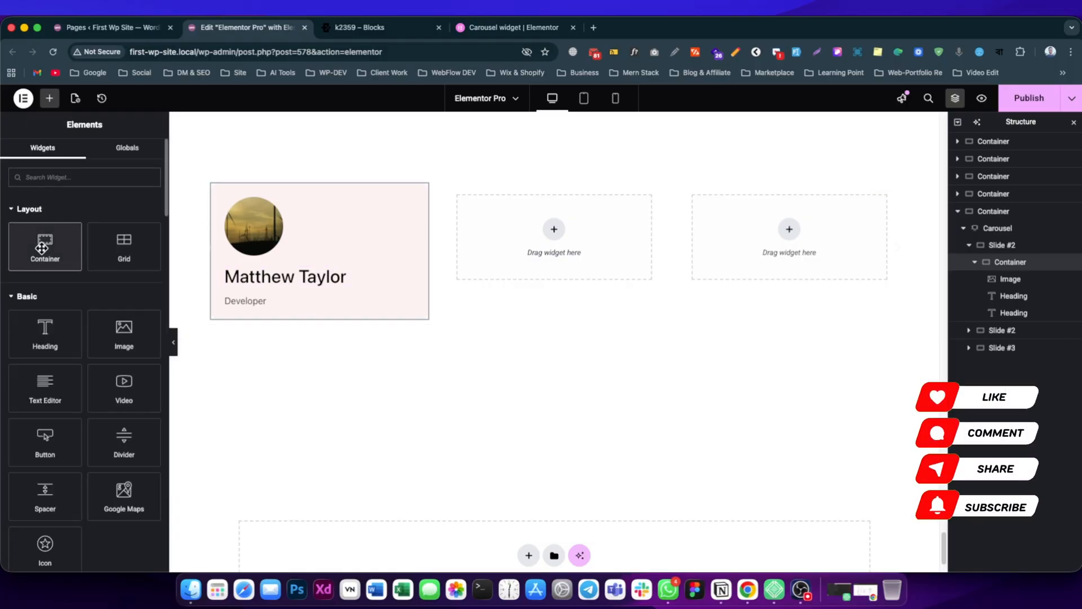
{"action": "left_click_drag", "start_coordinate": [43, 251], "coordinate": [1009, 295]}
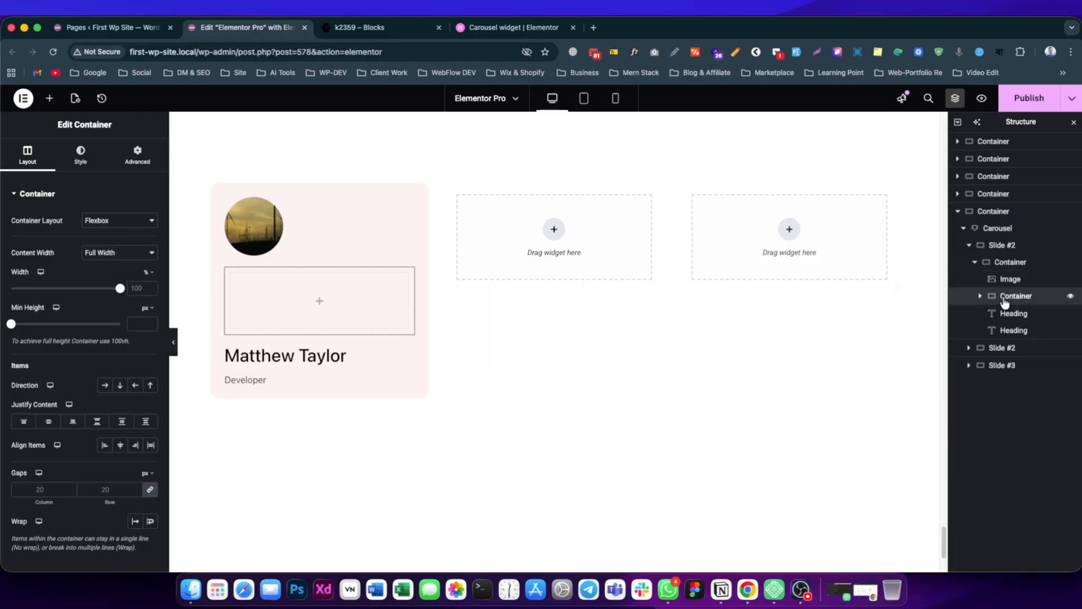
{"action": "left_click", "coordinate": [979, 297]}
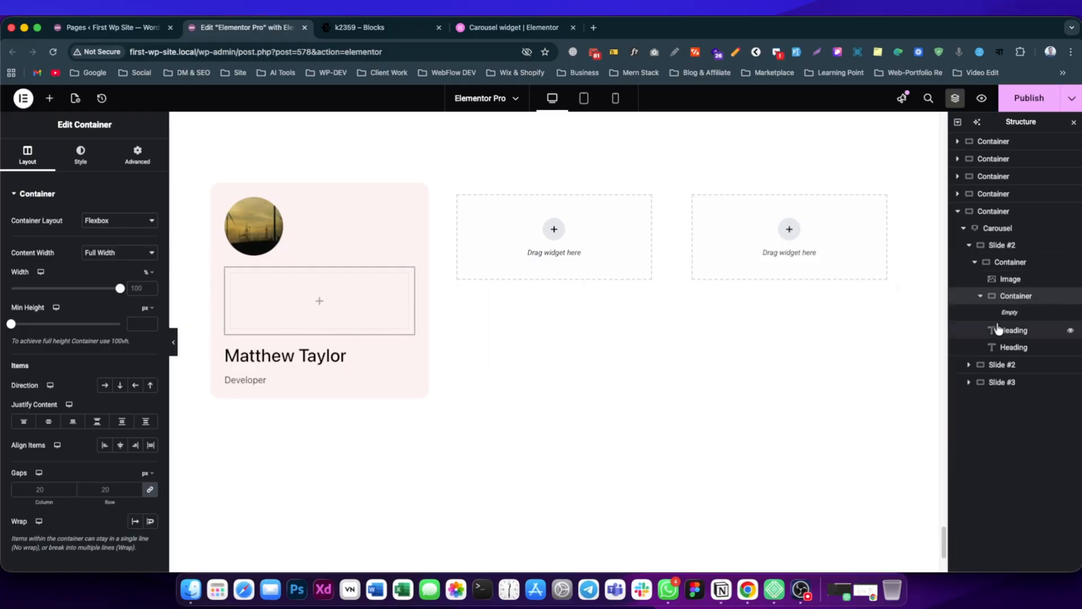
{"action": "mouse_move", "coordinate": [1005, 314]}
{"action": "left_mouse_down"}
{"action": "mouse_move", "coordinate": [1019, 316]}
{"action": "mouse_move", "coordinate": [1017, 333]}
{"action": "left_mouse_up"}
Set the column and row gaps of the container holding the two headings to 5 px.
{"action": "left_click", "coordinate": [1017, 297]}
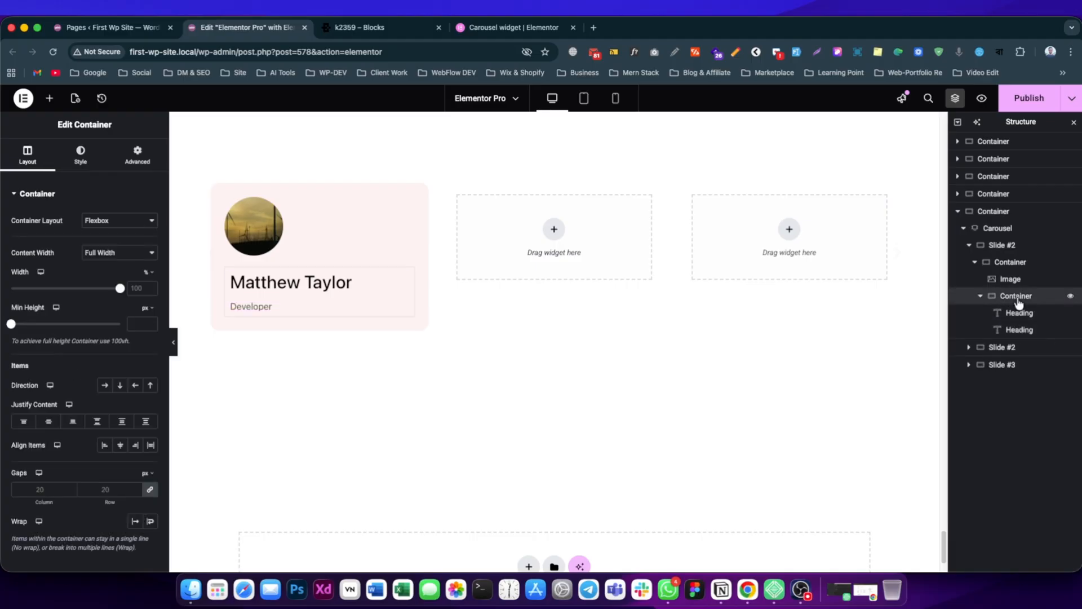
{"action": "left_click", "coordinate": [35, 489]}
{"action": "type", "text": "5"}
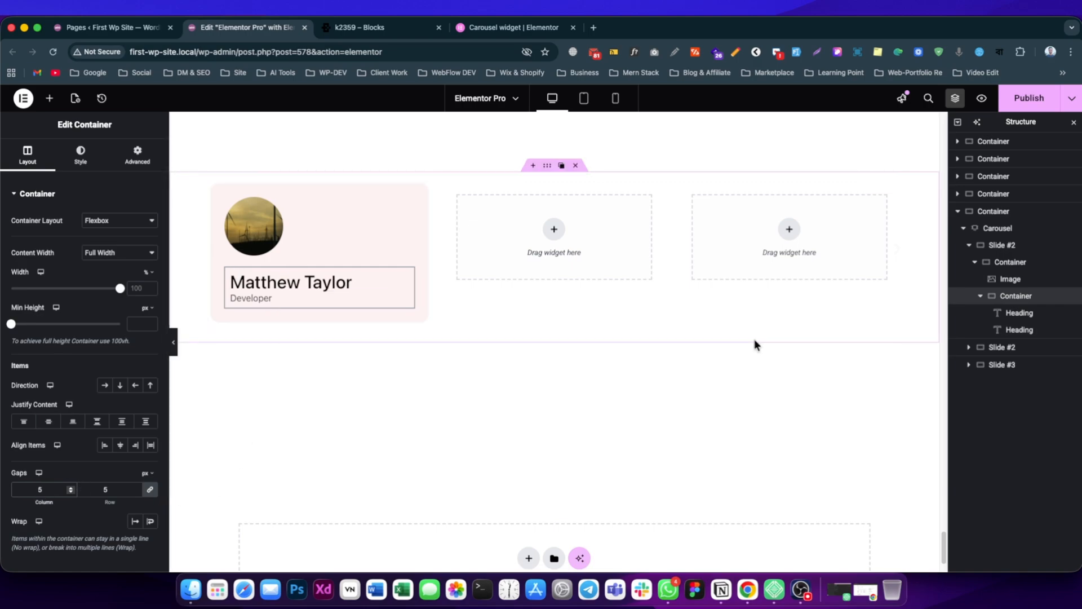
Add another container inside the card, below the one holding the name and job title.
{"action": "left_click", "coordinate": [980, 296]}
{"action": "left_click", "coordinate": [964, 263]}
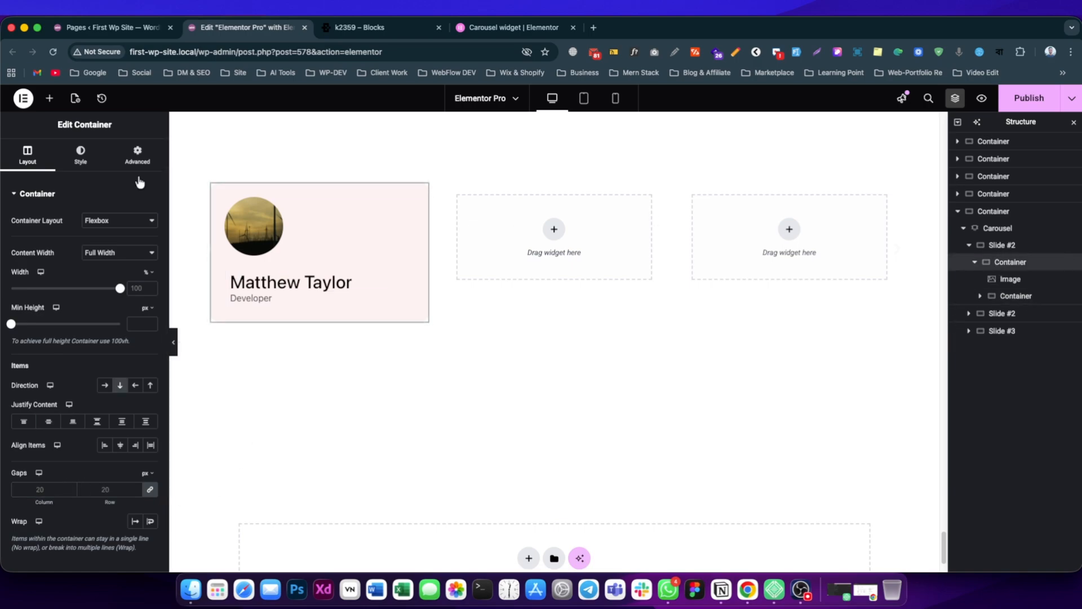
{"action": "left_click", "coordinate": [49, 99]}
{"action": "left_click", "coordinate": [50, 248]}
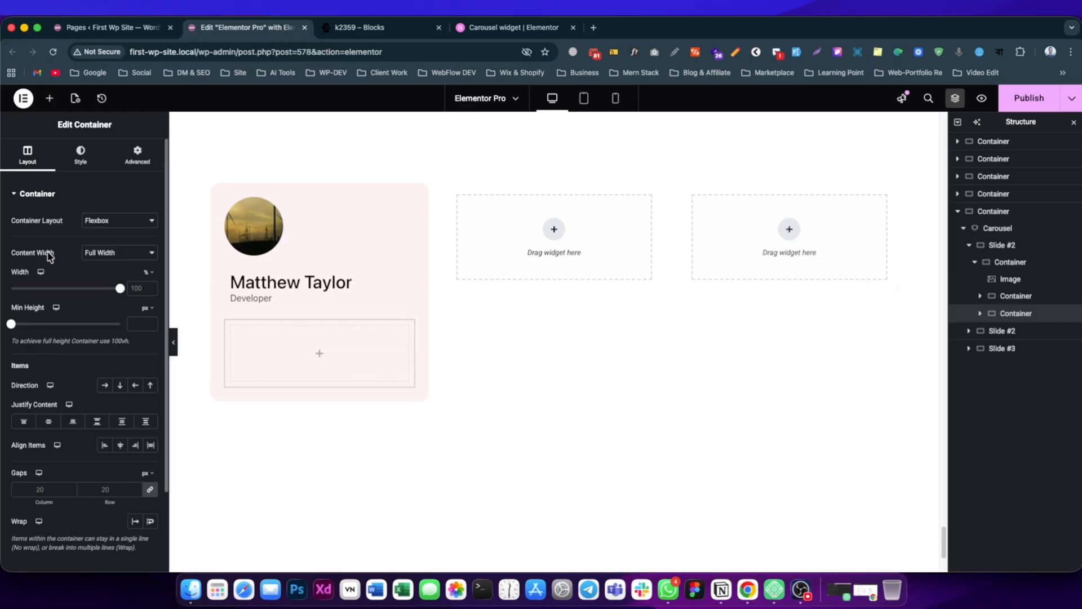
Check the reference card's lower section, then unlink the new container's padding and set 20 px top and 0 on the other sides.
{"action": "left_click", "coordinate": [372, 27]}
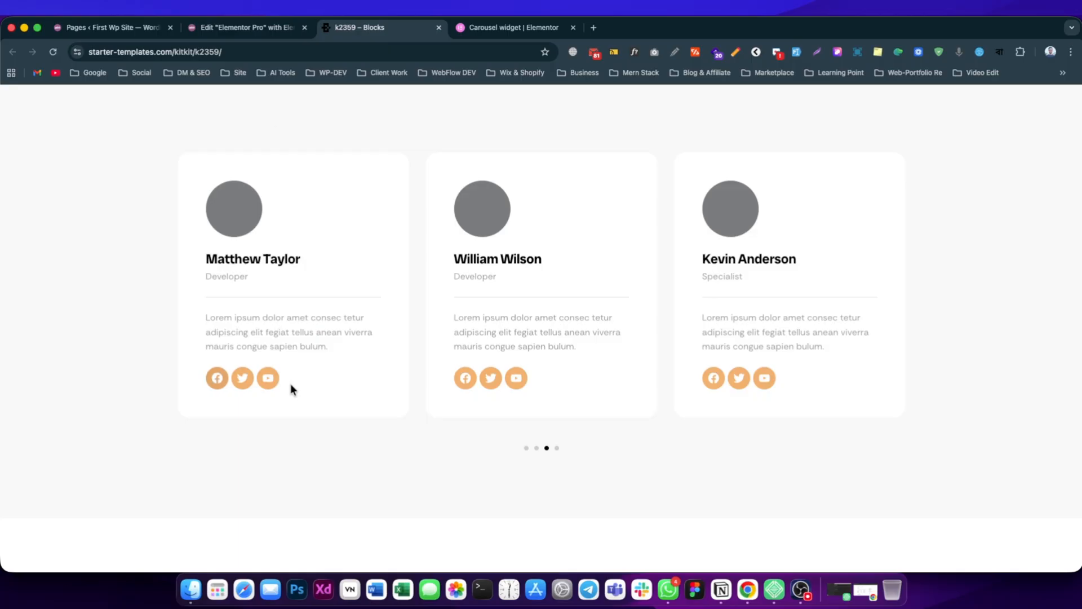
{"action": "left_click", "coordinate": [252, 31]}
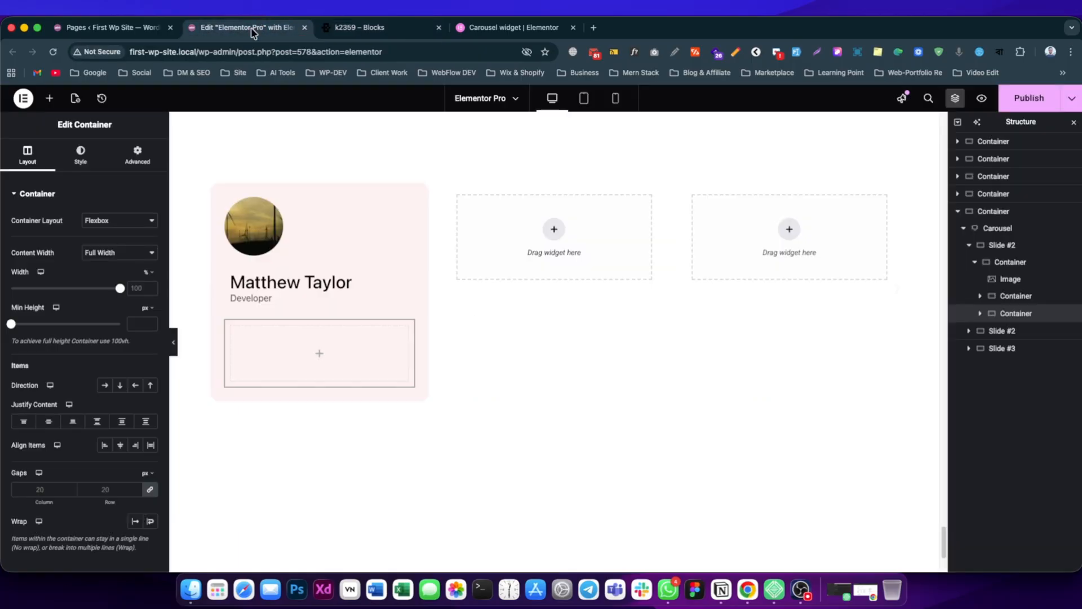
{"action": "left_click", "coordinate": [137, 155]}
{"action": "left_click", "coordinate": [151, 278]}
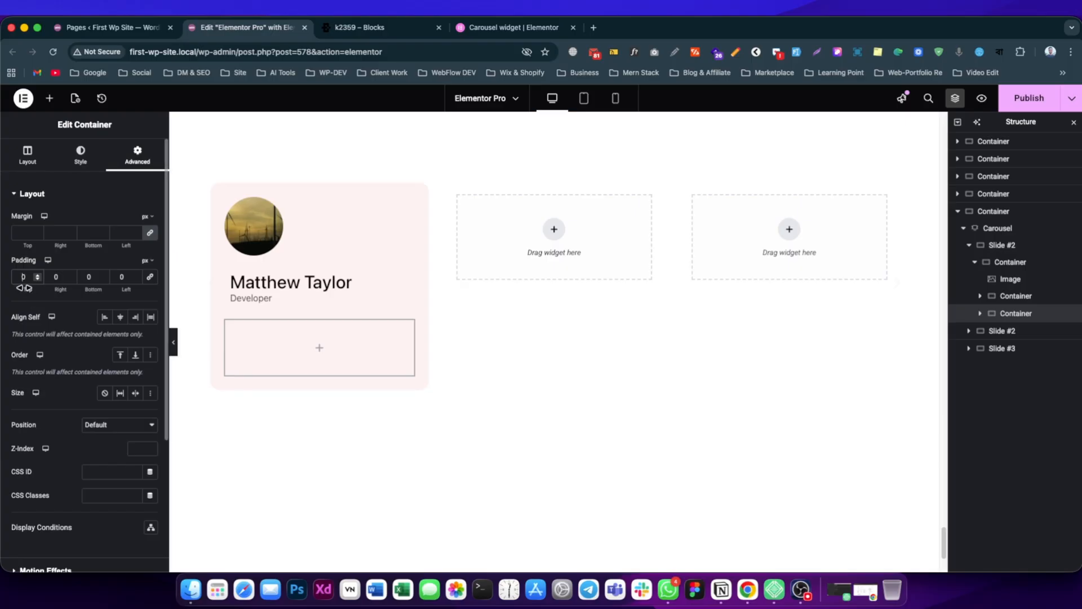
{"action": "left_click_drag", "start_coordinate": [21, 284], "coordinate": [20, 299]}
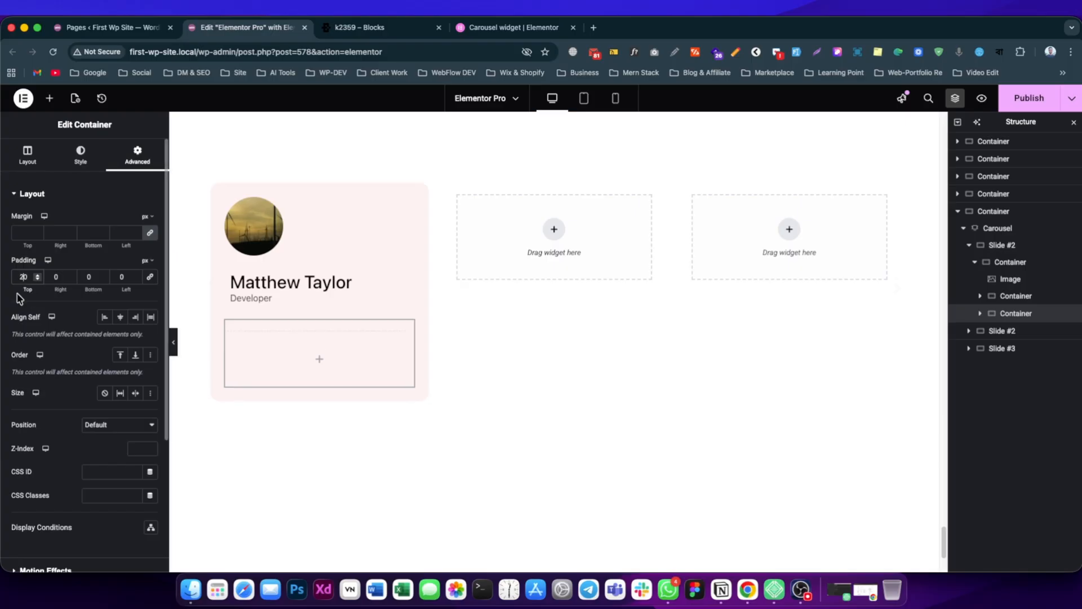
Give the card's lower container a solid border, unlinking the widths and setting 1 px at the top and 0 on the other sides.
{"action": "left_click", "coordinate": [79, 158]}
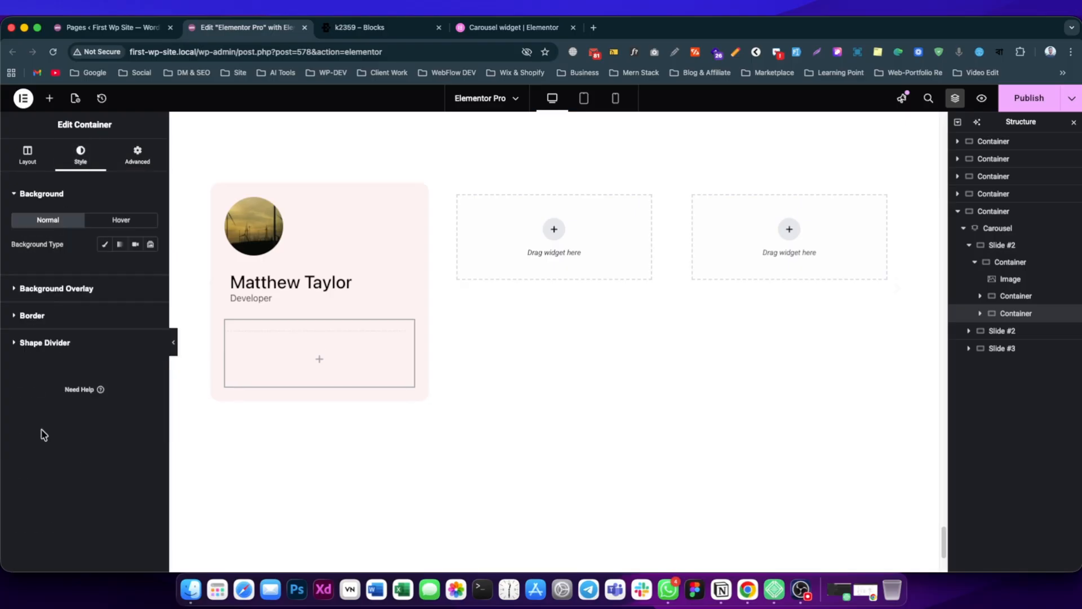
{"action": "left_click", "coordinate": [34, 316]}
{"action": "left_click", "coordinate": [110, 297]}
{"action": "left_click", "coordinate": [102, 321]}
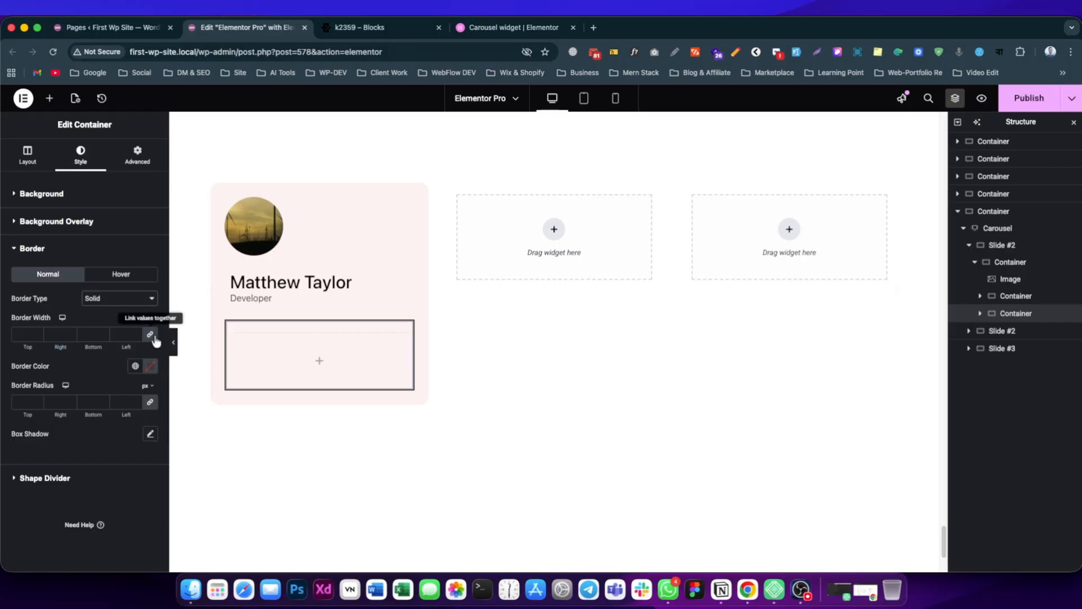
{"action": "left_click", "coordinate": [149, 335]}
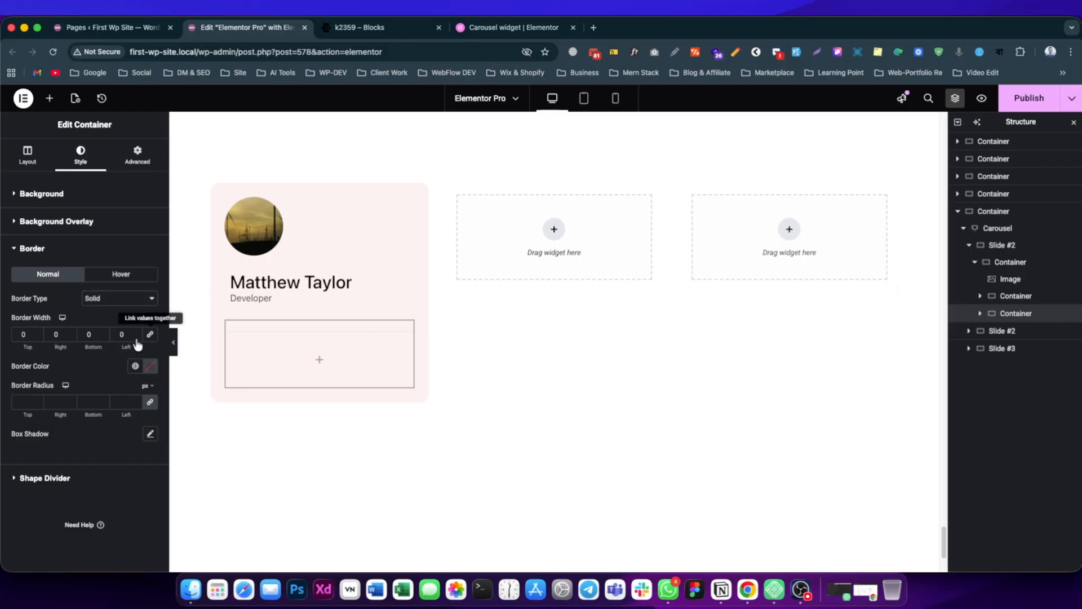
{"action": "left_click", "coordinate": [38, 332]}
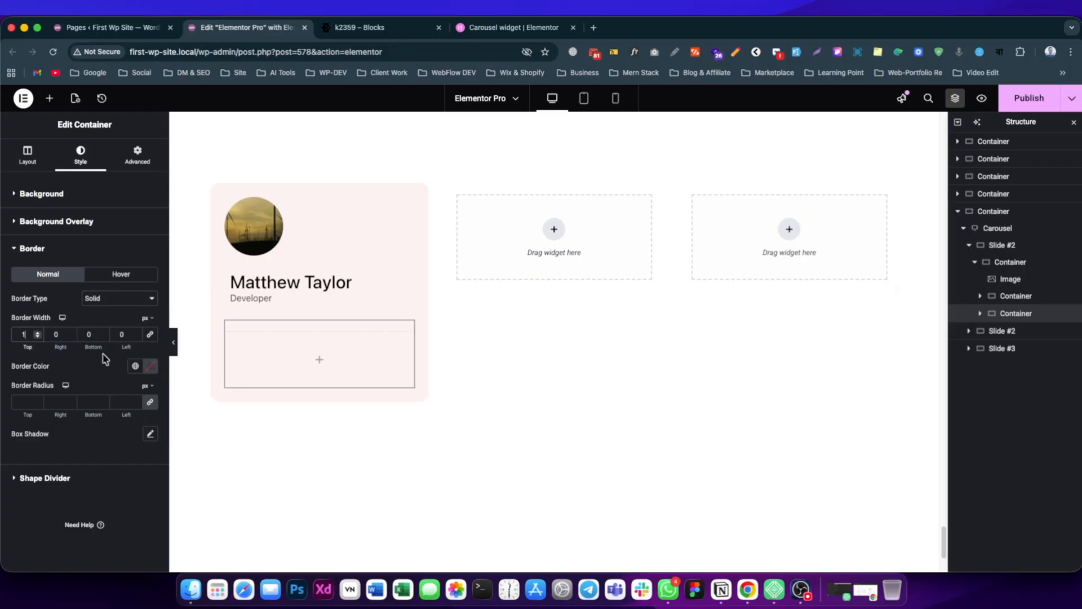
Set the lower container's border color to a medium grey and preview the divider line on the card.
{"action": "left_click", "coordinate": [149, 368]}
{"action": "left_click", "coordinate": [102, 472]}
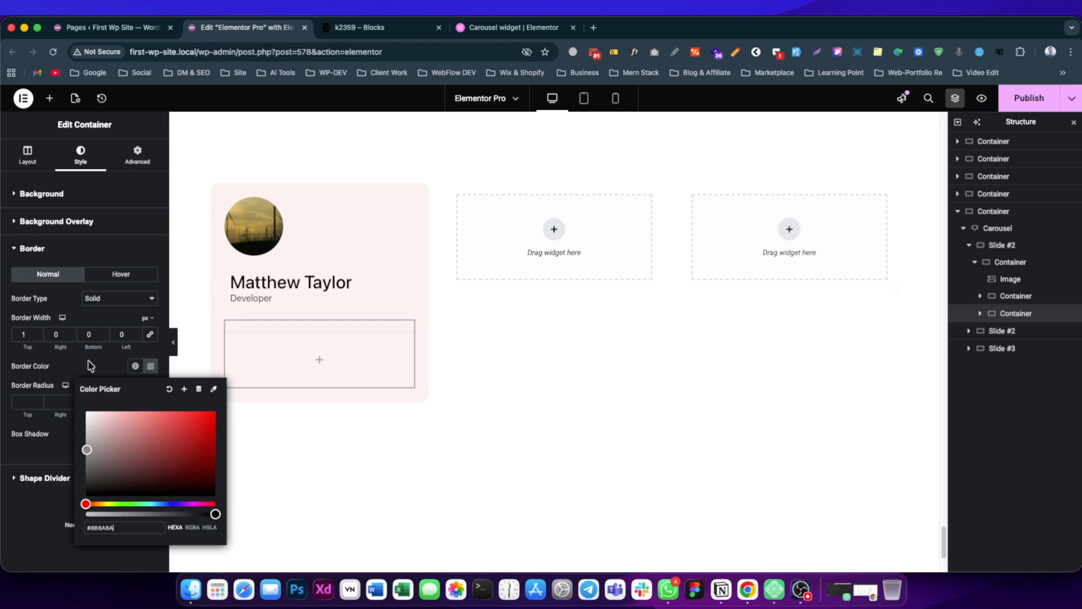
{"action": "left_click", "coordinate": [173, 347]}
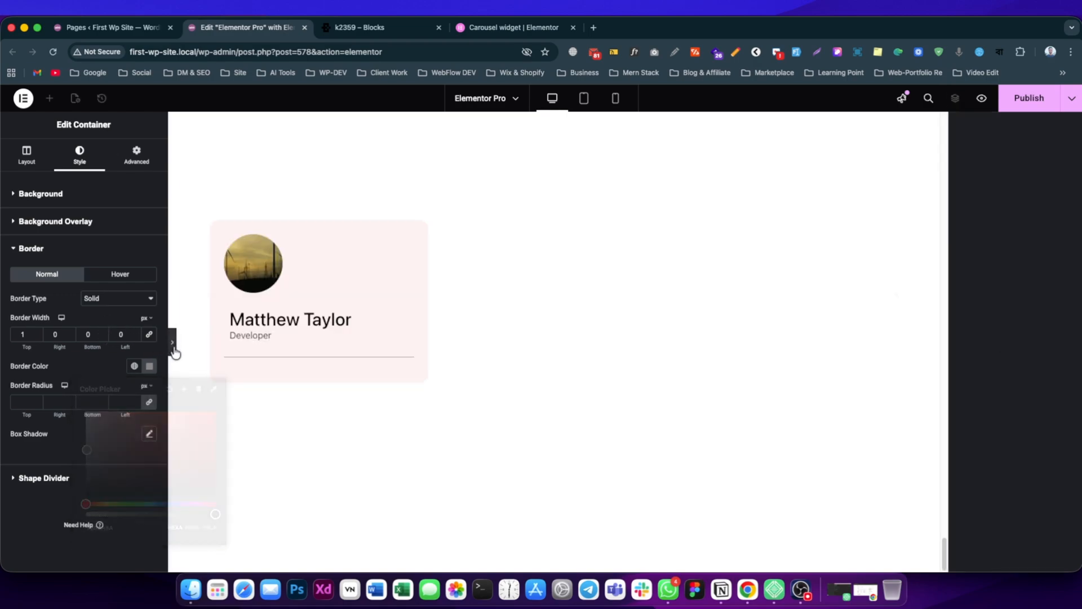
{"action": "left_click", "coordinate": [4, 348]}
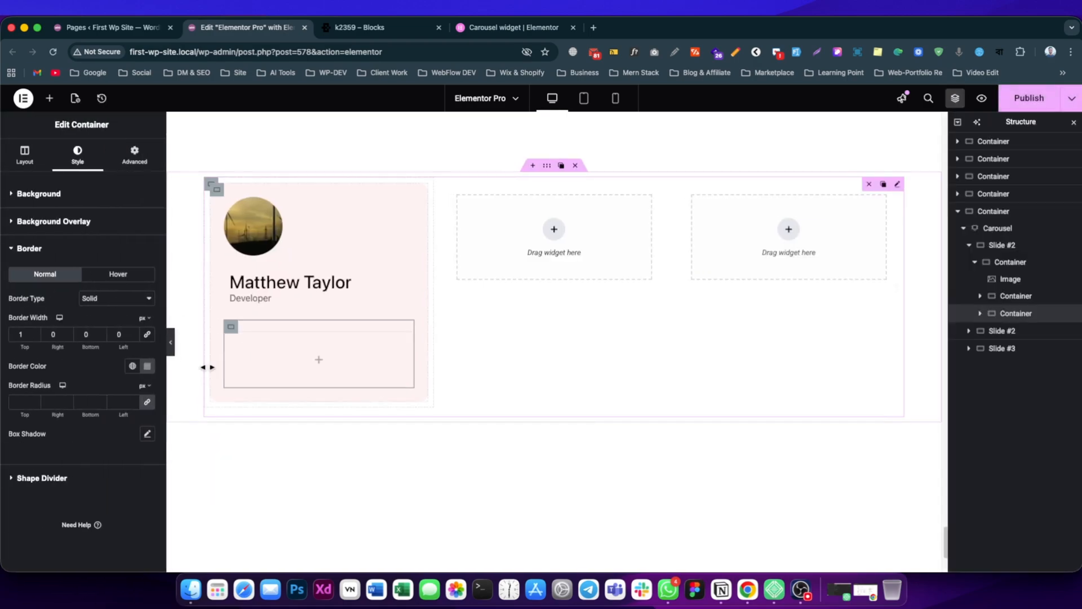
Add a Heading widget to the bordered container with HTML tag p and the copied "Lorem ipsum dolor amet consec tetur..." text as its title.
{"action": "left_click", "coordinate": [49, 98]}
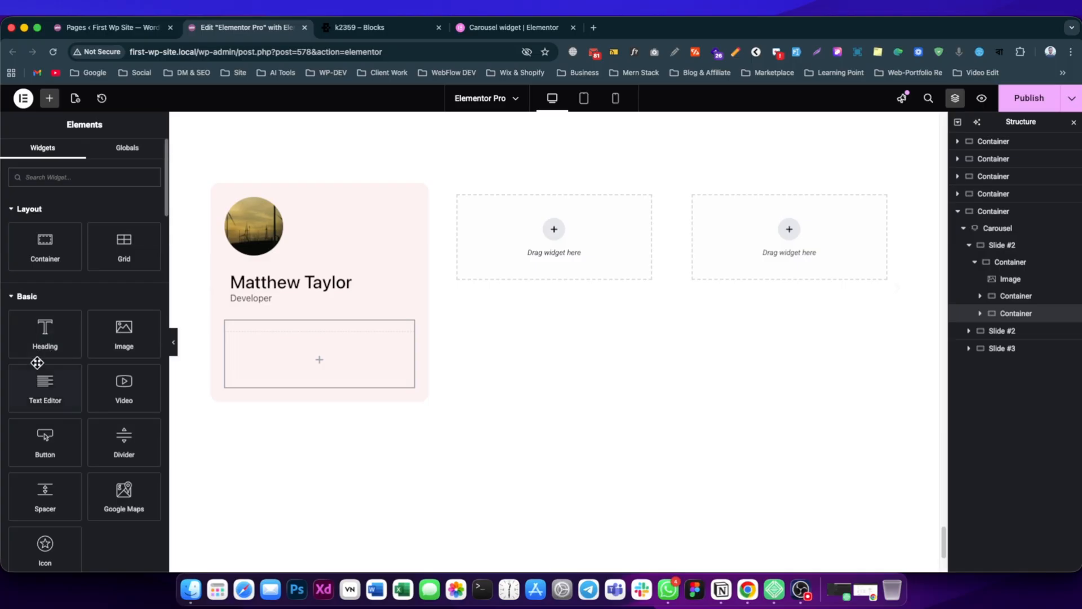
{"action": "left_click_drag", "start_coordinate": [43, 332], "coordinate": [289, 369]}
{"action": "left_click", "coordinate": [102, 324]}
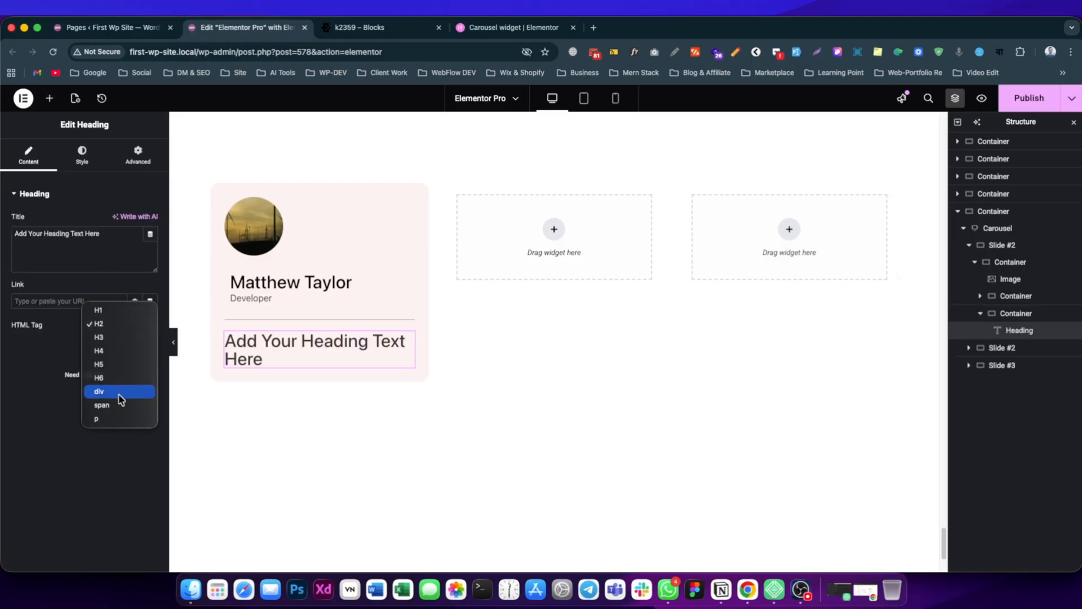
{"action": "left_click", "coordinate": [97, 418]}
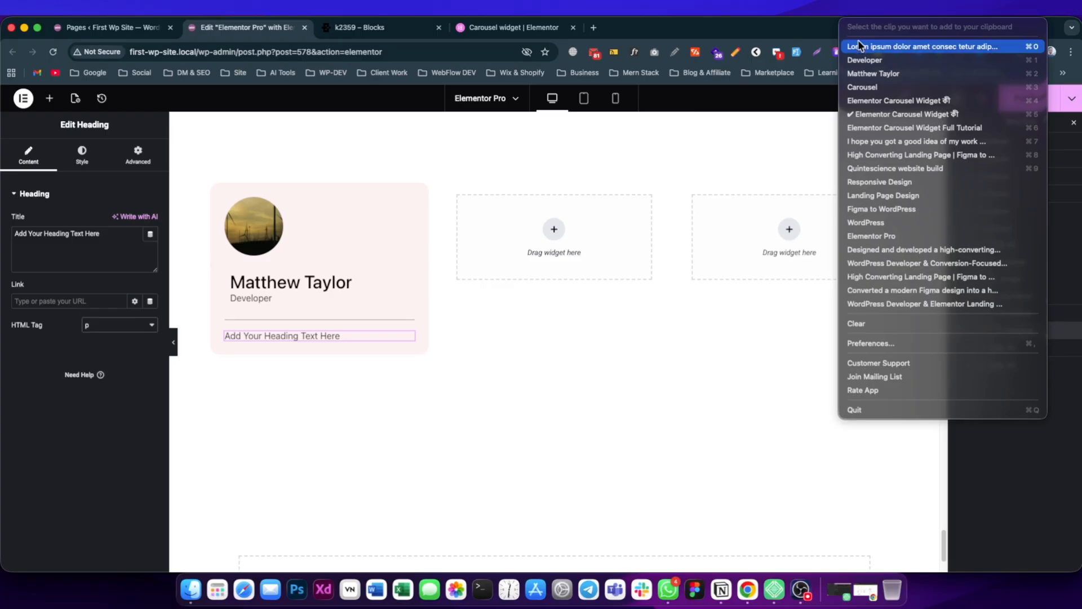
{"action": "triple_click", "coordinate": [93, 248]}
{"action": "type", "text": "Lorem ipsum dolor amet consec tetur adipiscing elit fegiat tellus anean viverra mauris congue sapien bulum."}
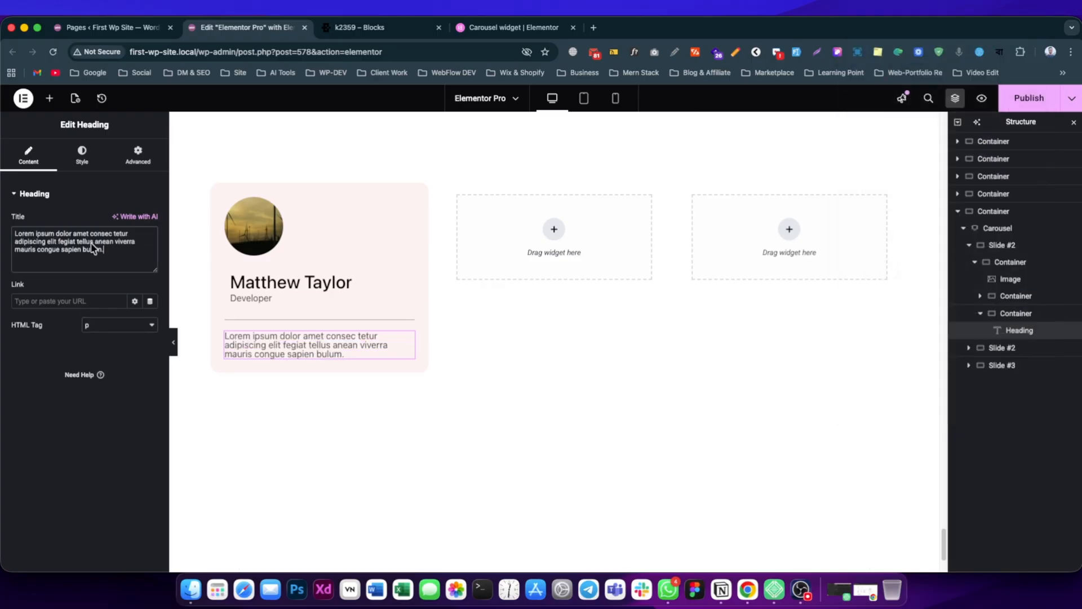
Set the Lorem ipsum text's typography to Poppins, size 16 px and line height 1.5 em.
{"action": "left_click", "coordinate": [83, 155]}
{"action": "left_click", "coordinate": [150, 252]}
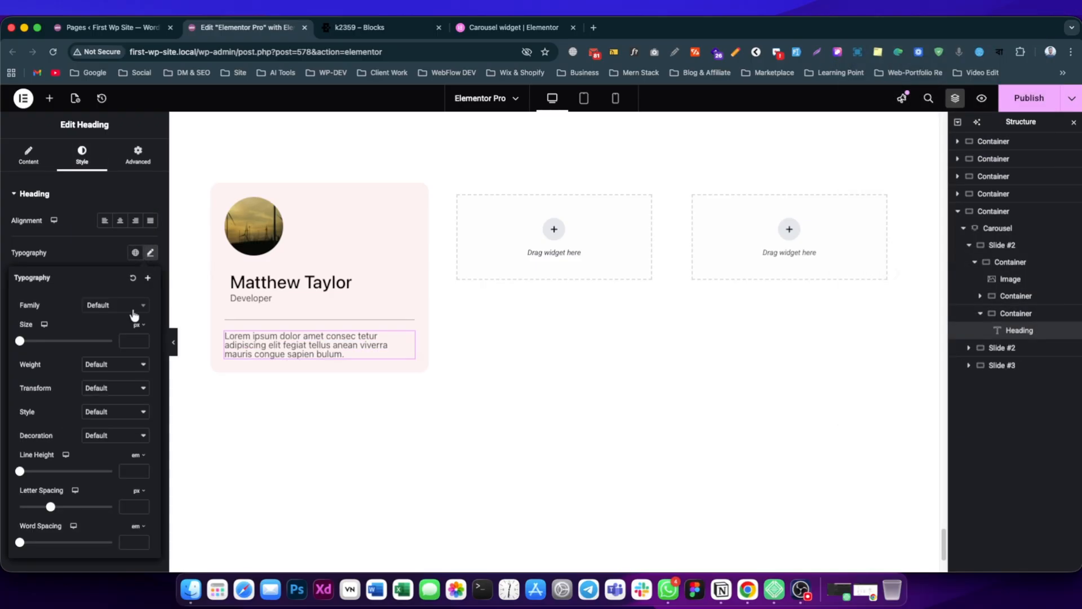
{"action": "left_click", "coordinate": [123, 341]}
{"action": "type", "text": "16"}
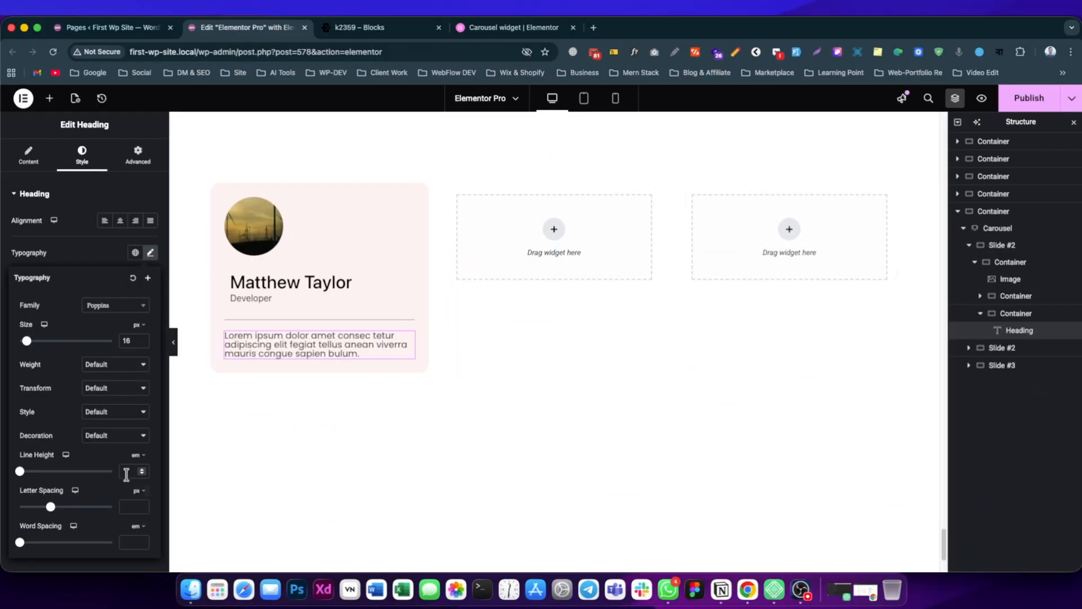
{"action": "type", "text": "1.5"}
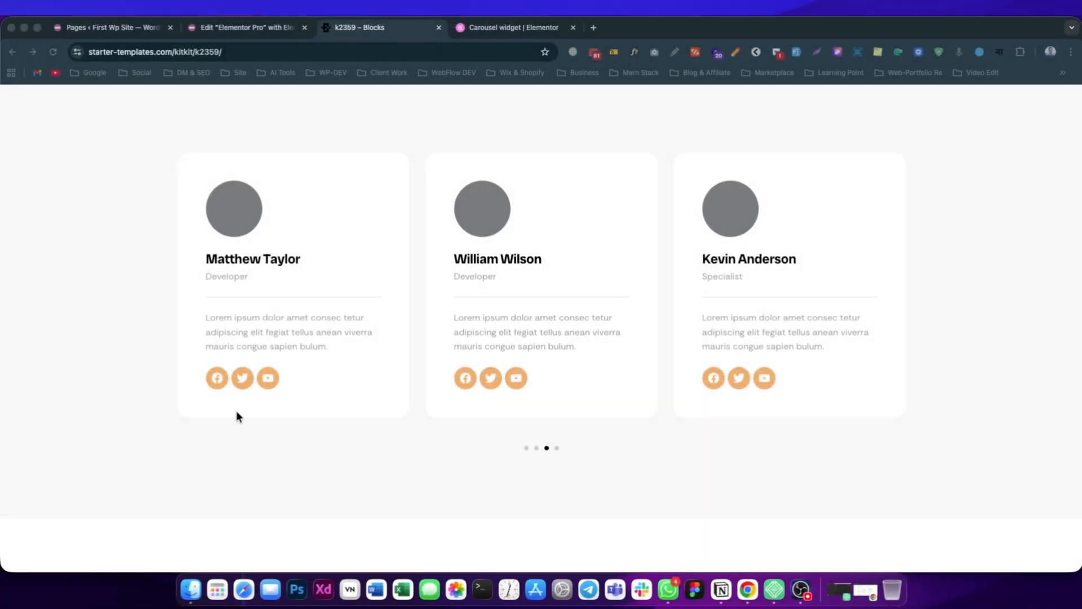
Check the social icons on the reference card, then add a Social Icons widget below the Lorem ipsum text.
{"action": "left_click", "coordinate": [250, 398]}
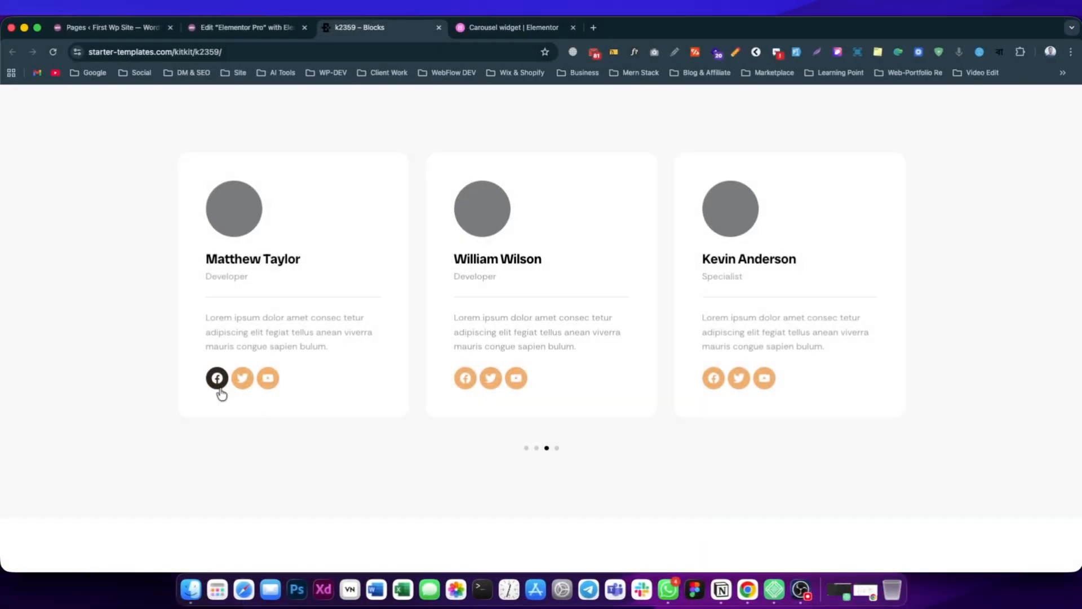
{"action": "left_click", "coordinate": [259, 29]}
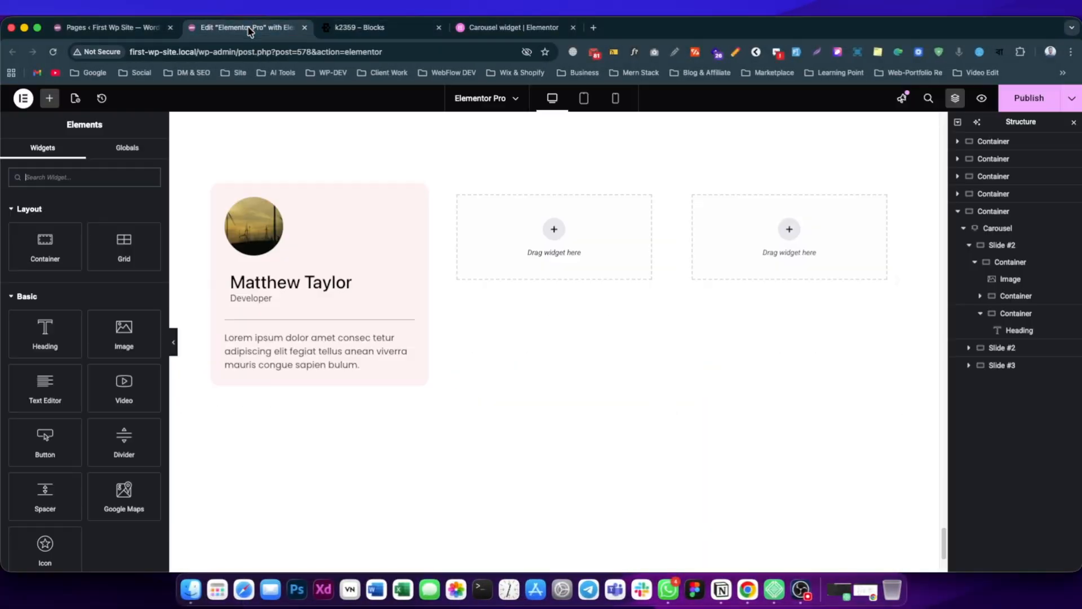
{"action": "left_click", "coordinate": [44, 172]}
{"action": "type", "text": "soci"}
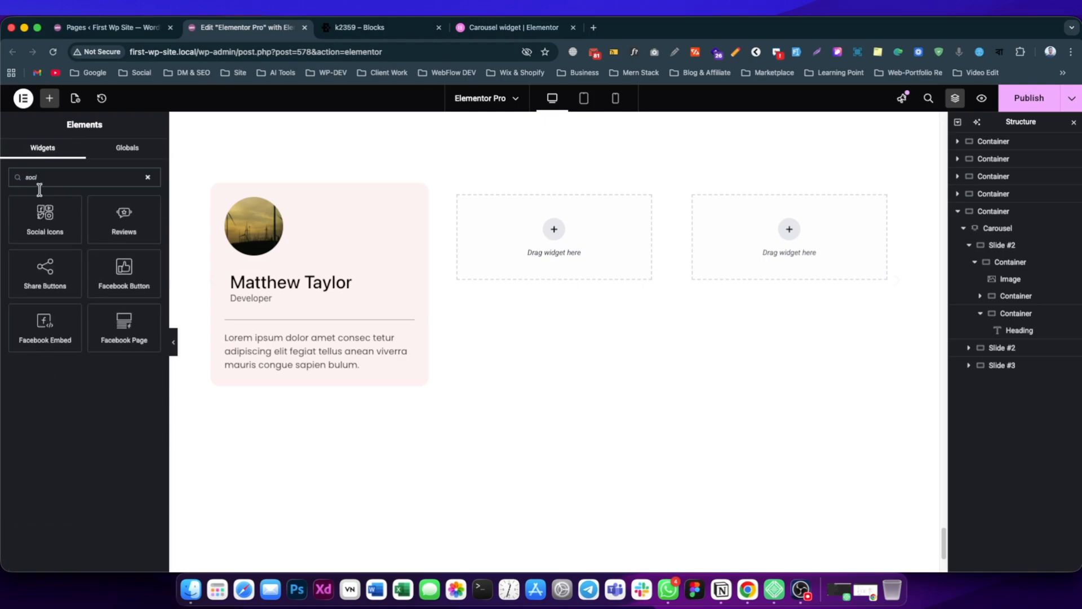
{"action": "left_click_drag", "start_coordinate": [42, 214], "coordinate": [298, 369]}
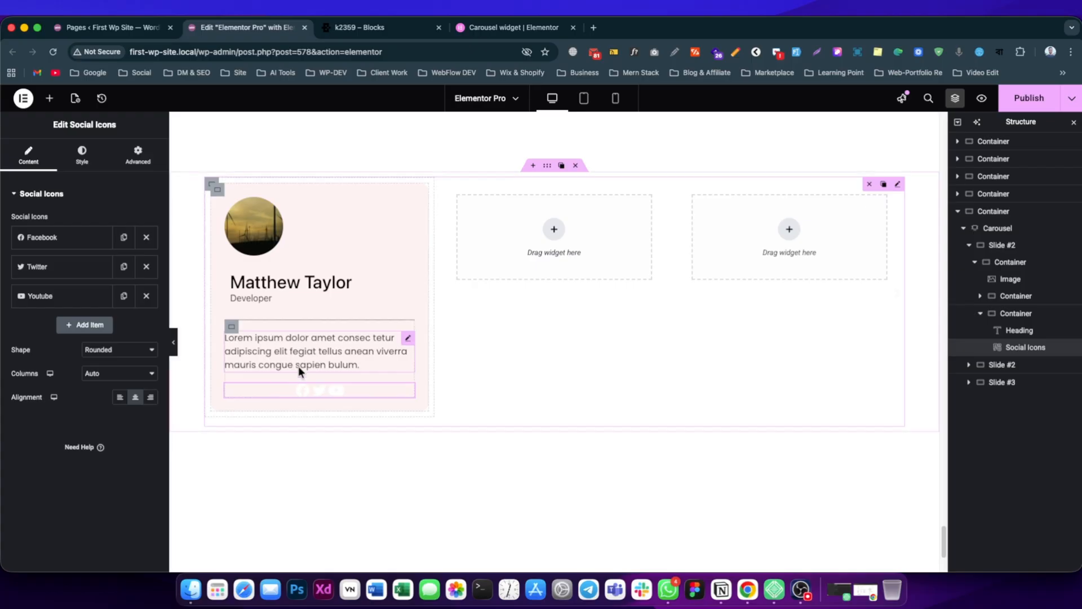
Switch the social icons to Custom color and set their secondary color to green.
{"action": "left_click", "coordinate": [81, 155]}
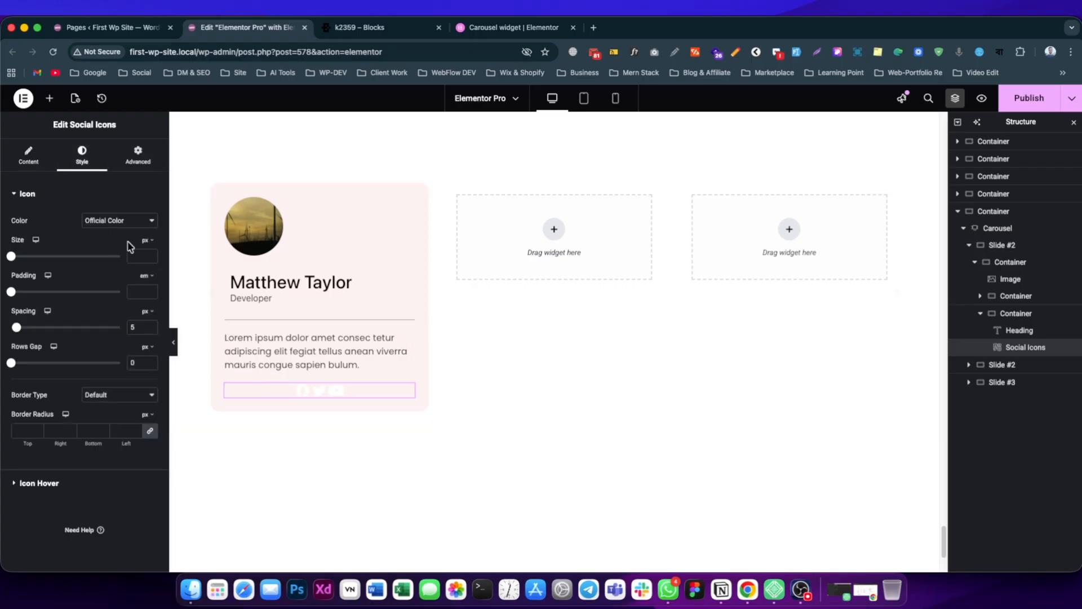
{"action": "left_click", "coordinate": [127, 221]}
{"action": "left_click", "coordinate": [114, 234]}
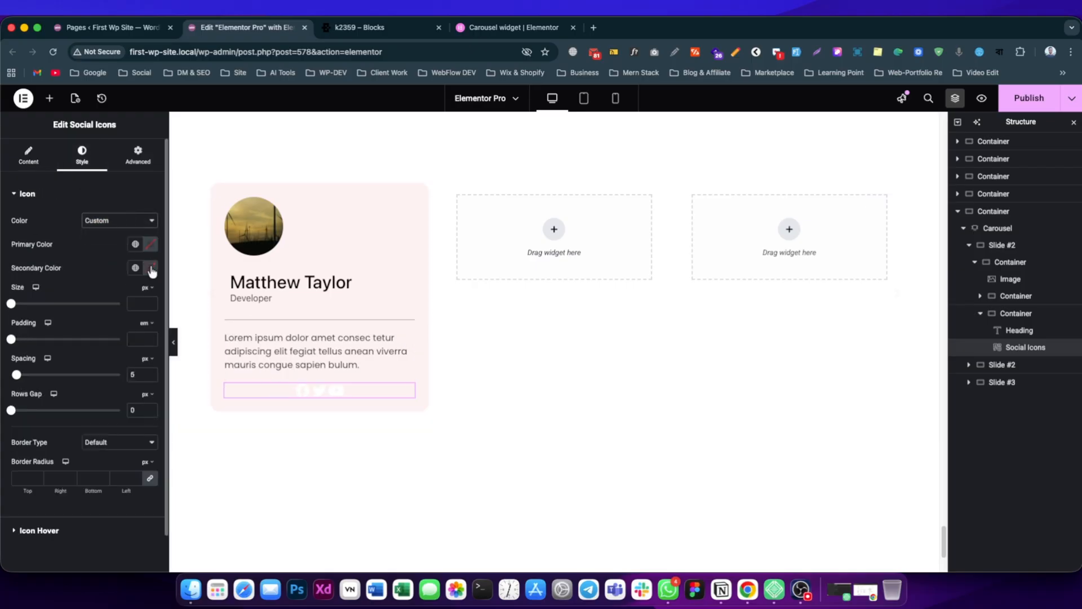
{"action": "left_click", "coordinate": [151, 269]}
{"action": "left_click_drag", "start_coordinate": [124, 403], "coordinate": [144, 405]}
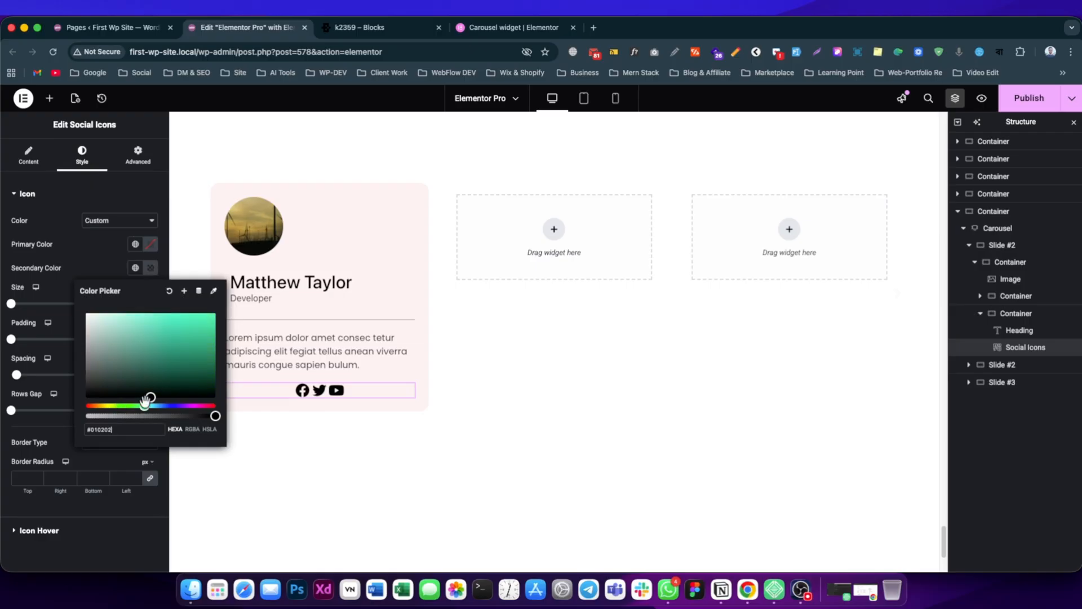
{"action": "left_click", "coordinate": [189, 343]}
{"action": "left_click_drag", "start_coordinate": [189, 344], "coordinate": [215, 331]}
{"action": "left_click", "coordinate": [83, 251]}
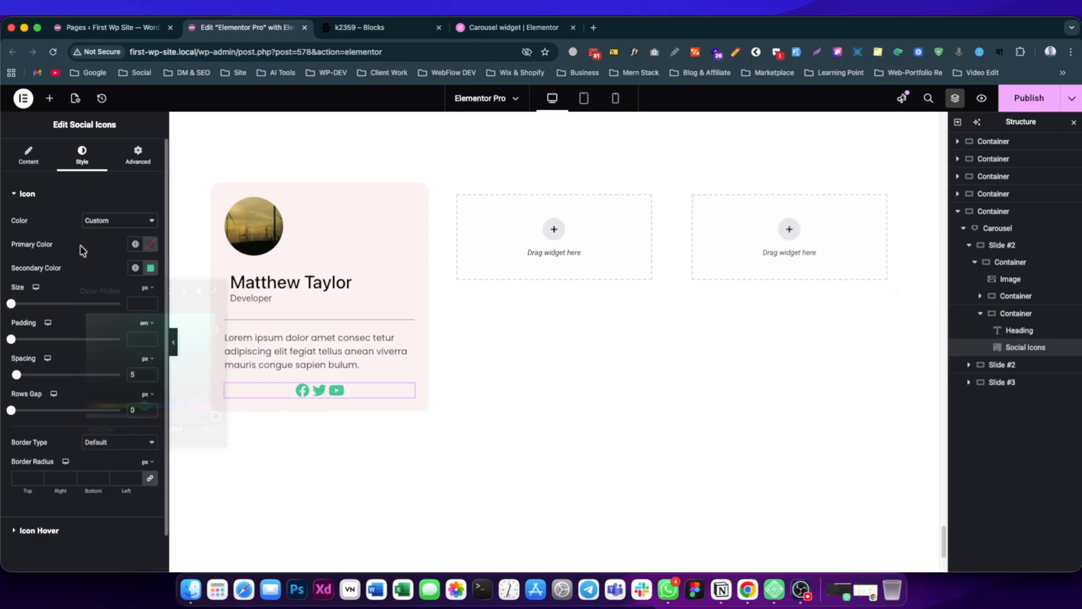
Enlarge the social icons and align them to the left of the card.
{"action": "mouse_move", "coordinate": [13, 304]}
{"action": "left_mouse_down"}
{"action": "mouse_move", "coordinate": [30, 304]}
{"action": "mouse_move", "coordinate": [27, 317]}
{"action": "left_mouse_up"}
{"action": "left_click", "coordinate": [29, 167]}
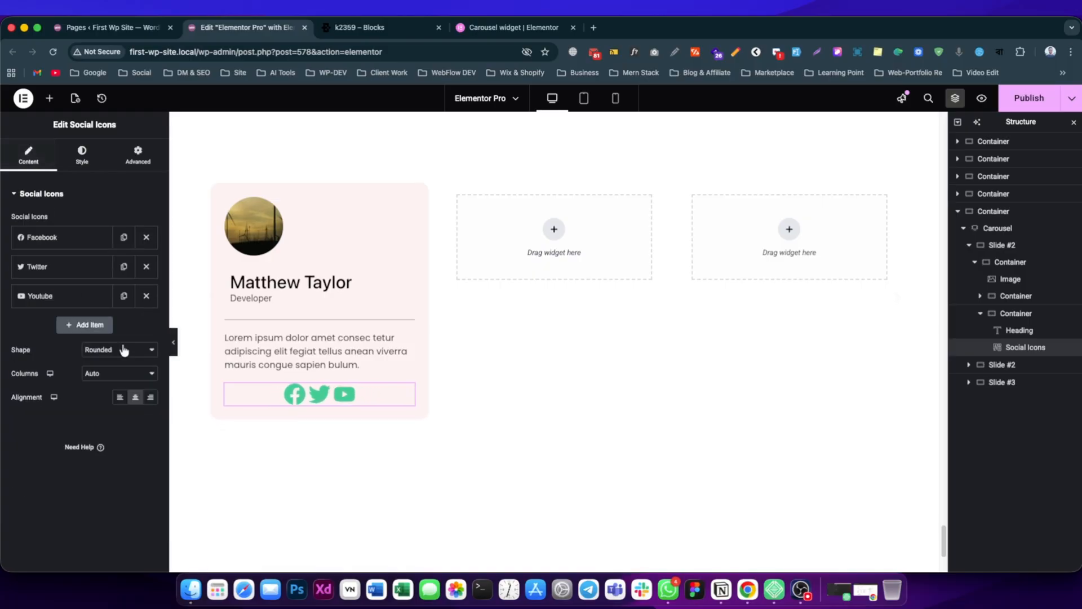
{"action": "left_click", "coordinate": [119, 396]}
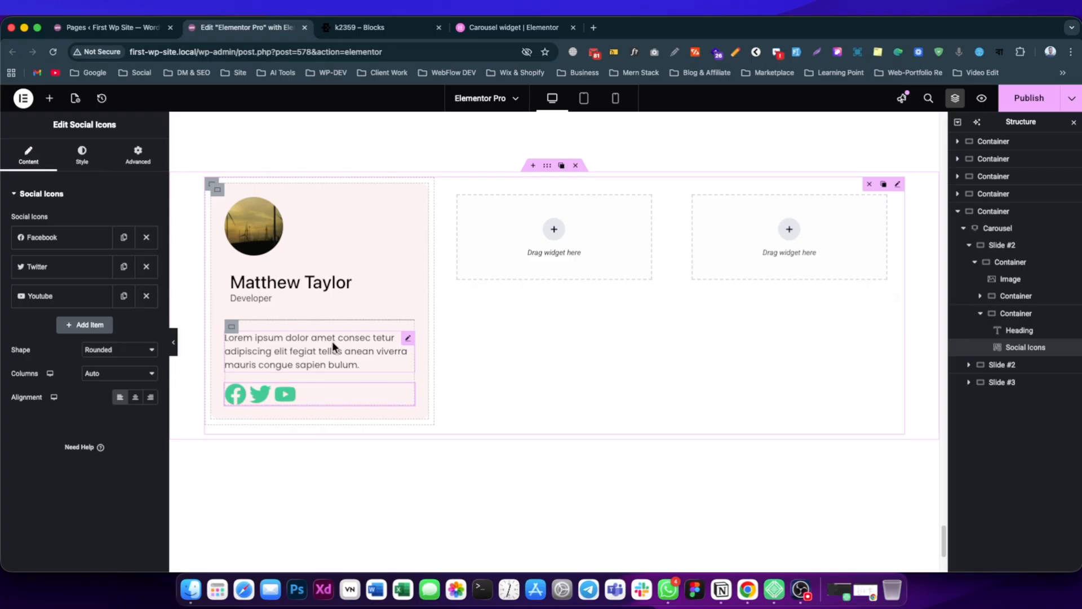
Preview the finished card, compare it with the reference carousel's slides, and publish the page.
{"action": "left_click", "coordinate": [173, 342]}
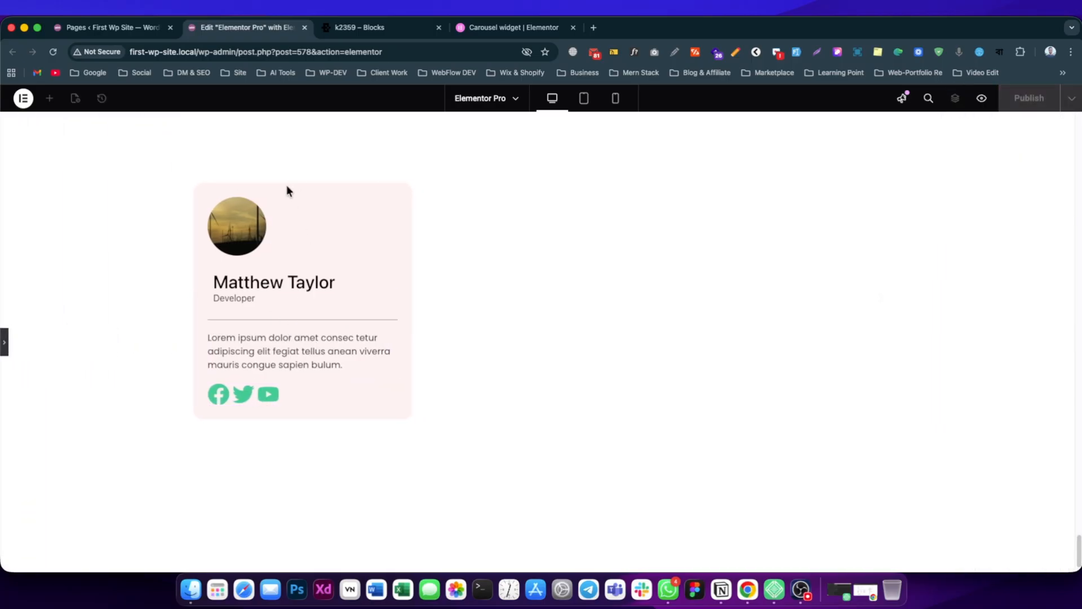
{"action": "left_click", "coordinate": [339, 29]}
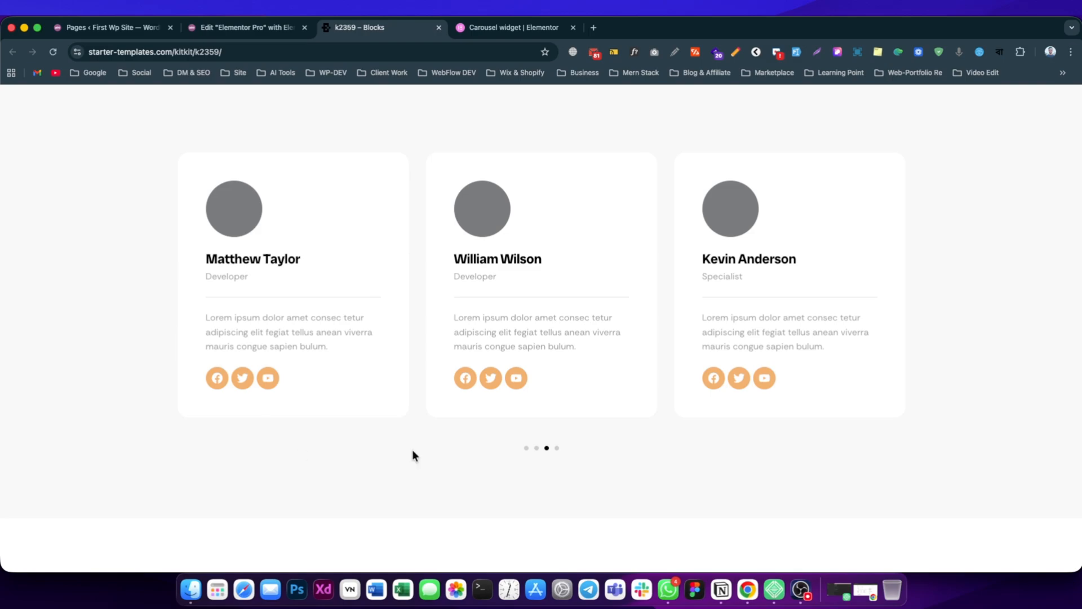
{"action": "left_click", "coordinate": [556, 448]}
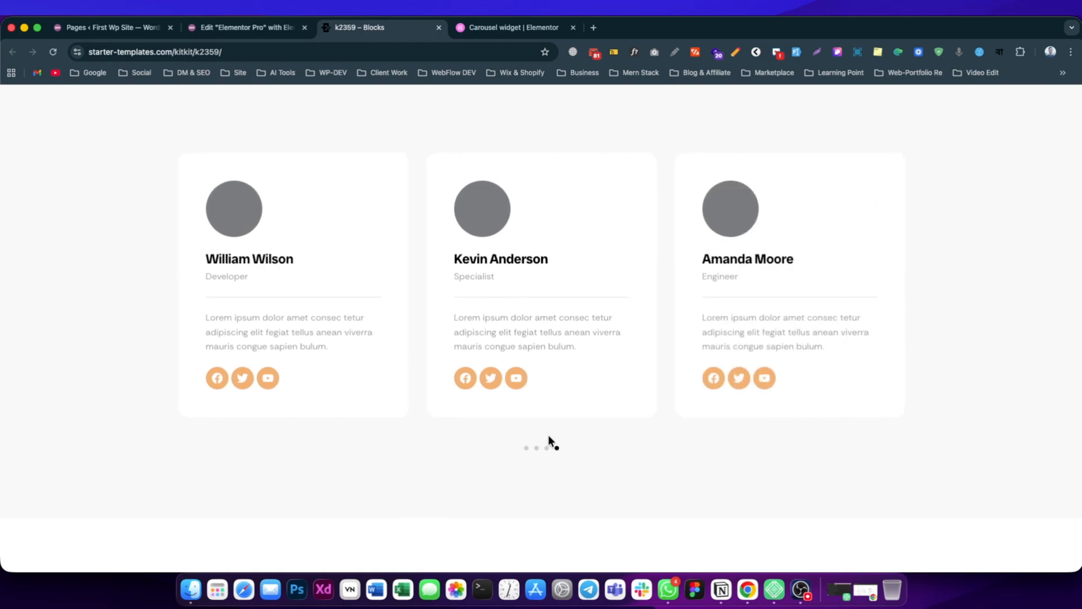
{"action": "left_click", "coordinate": [289, 27]}
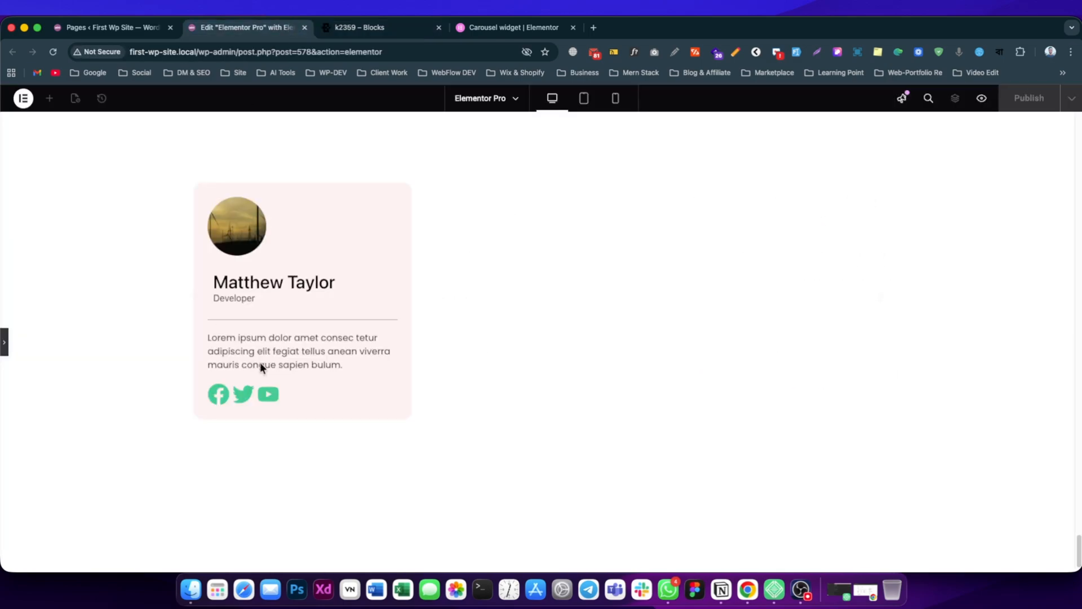
{"action": "left_click", "coordinate": [5, 342]}
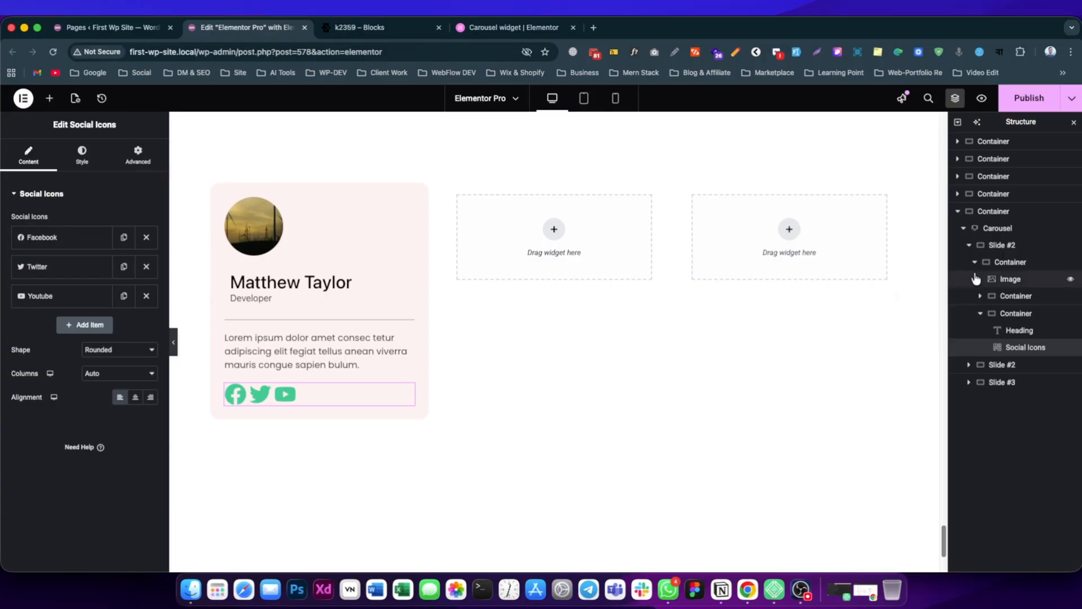
{"action": "left_click", "coordinate": [978, 263]}
{"action": "left_click", "coordinate": [1031, 97]}
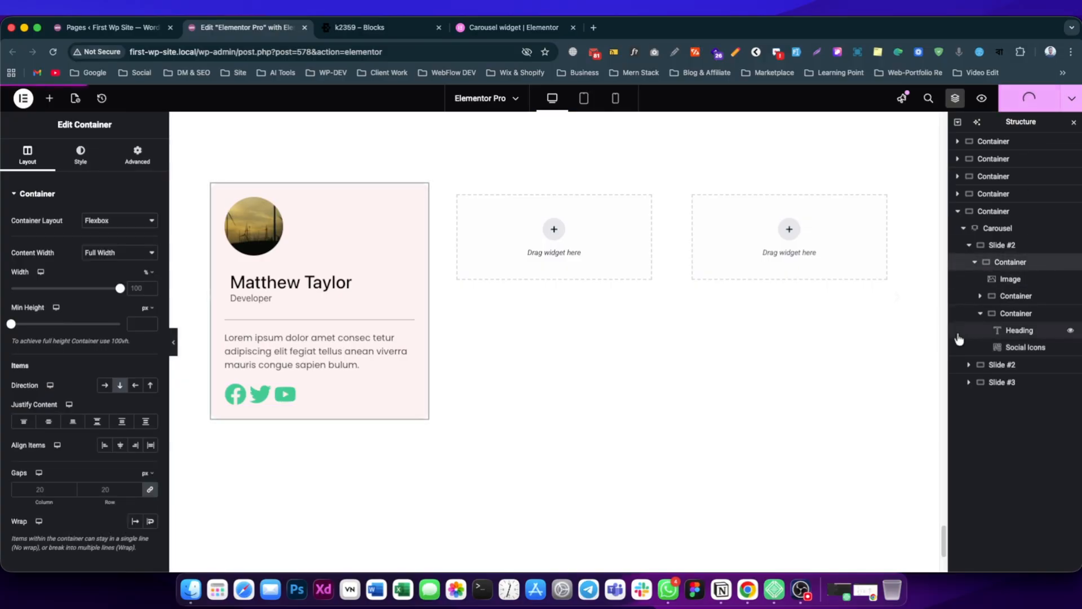
Copy the finished card container from the first slide and paste it into the empty second slide of the carousel.
{"action": "left_click", "coordinate": [975, 262]}
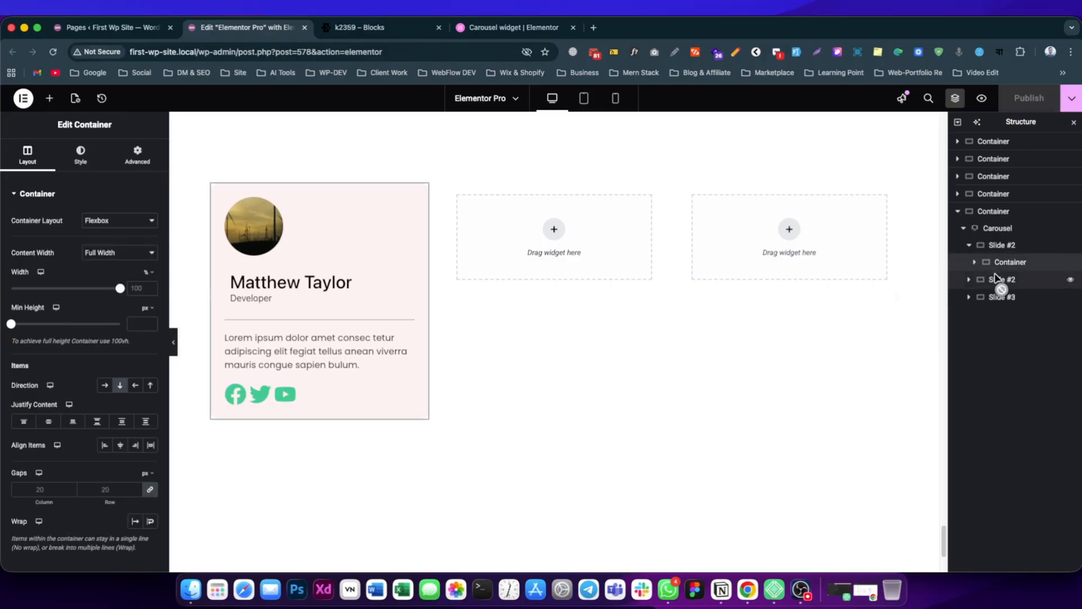
{"action": "left_click", "coordinate": [1003, 246]}
{"action": "left_click", "coordinate": [998, 228]}
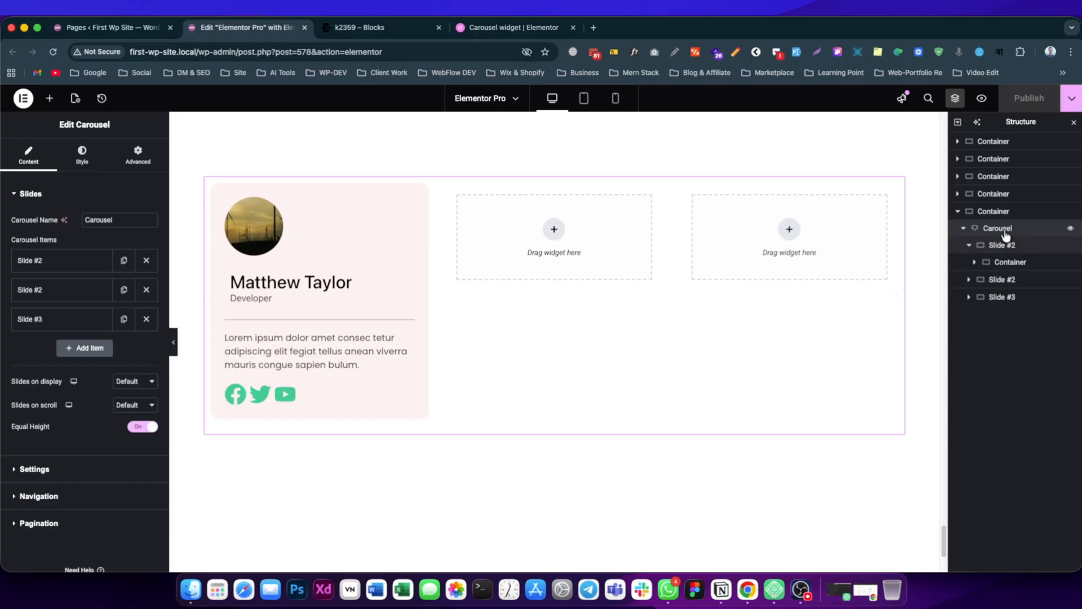
{"action": "left_click", "coordinate": [1008, 263]}
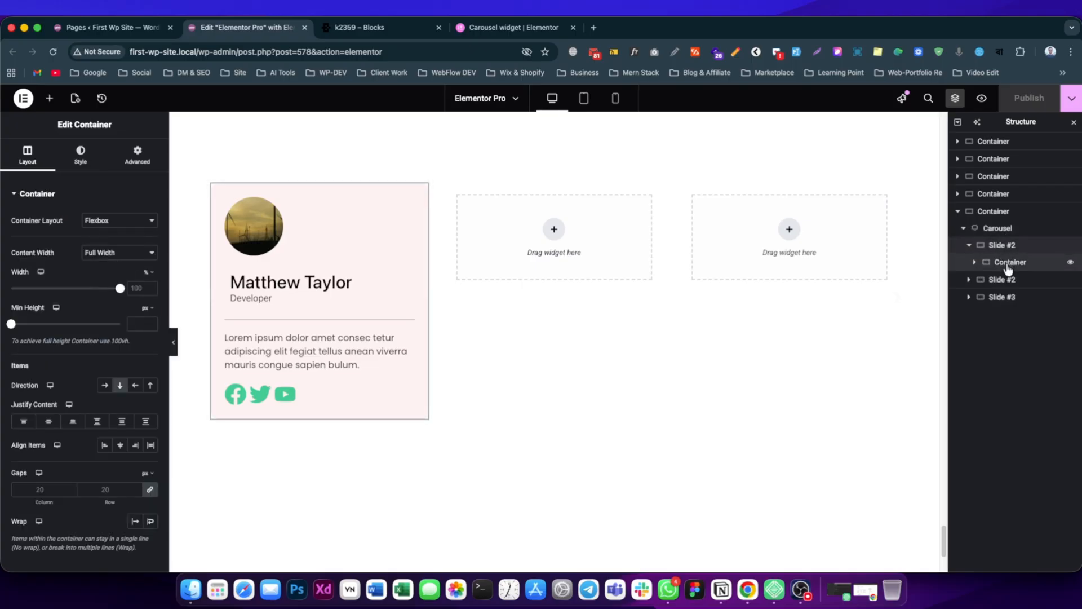
{"action": "right_click", "coordinate": [1008, 269]}
{"action": "left_click", "coordinate": [977, 349]}
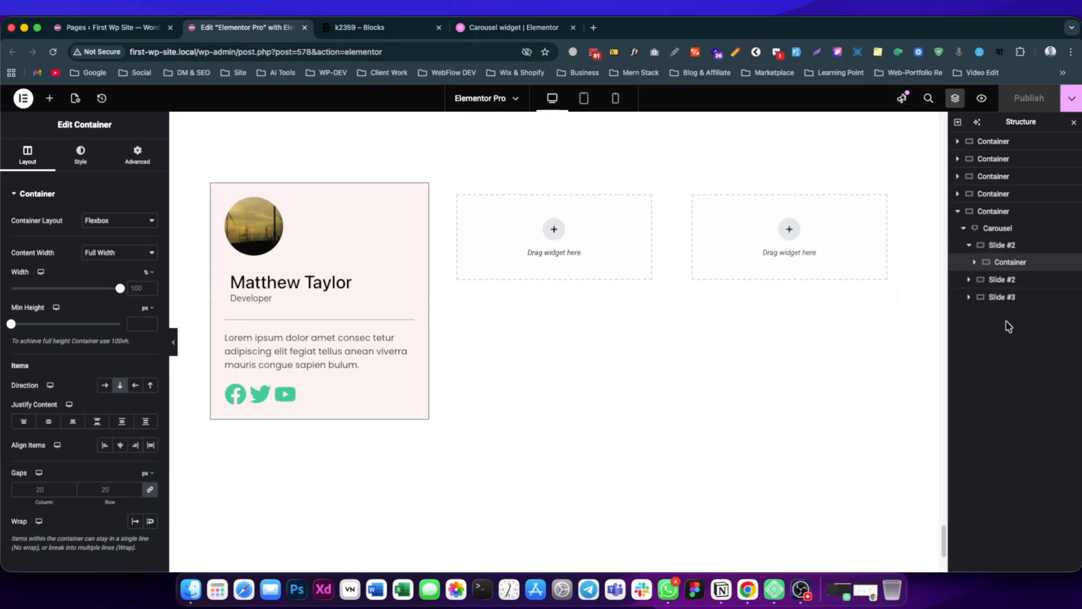
{"action": "left_click", "coordinate": [998, 282]}
{"action": "key", "text": "super+v"}
{"action": "right_click", "coordinate": [1007, 277]}
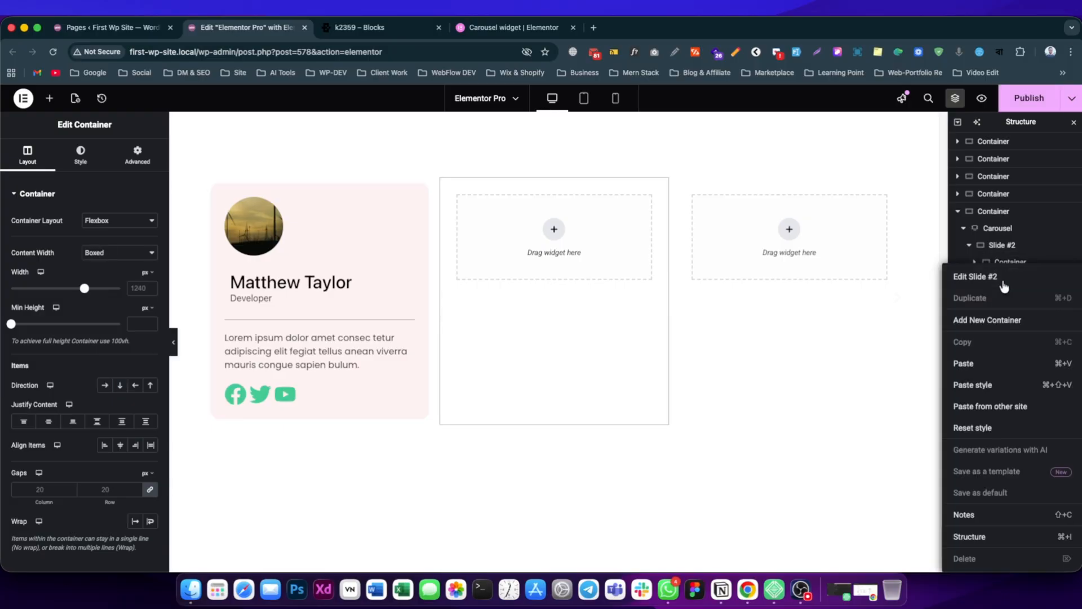
{"action": "left_click", "coordinate": [984, 367]}
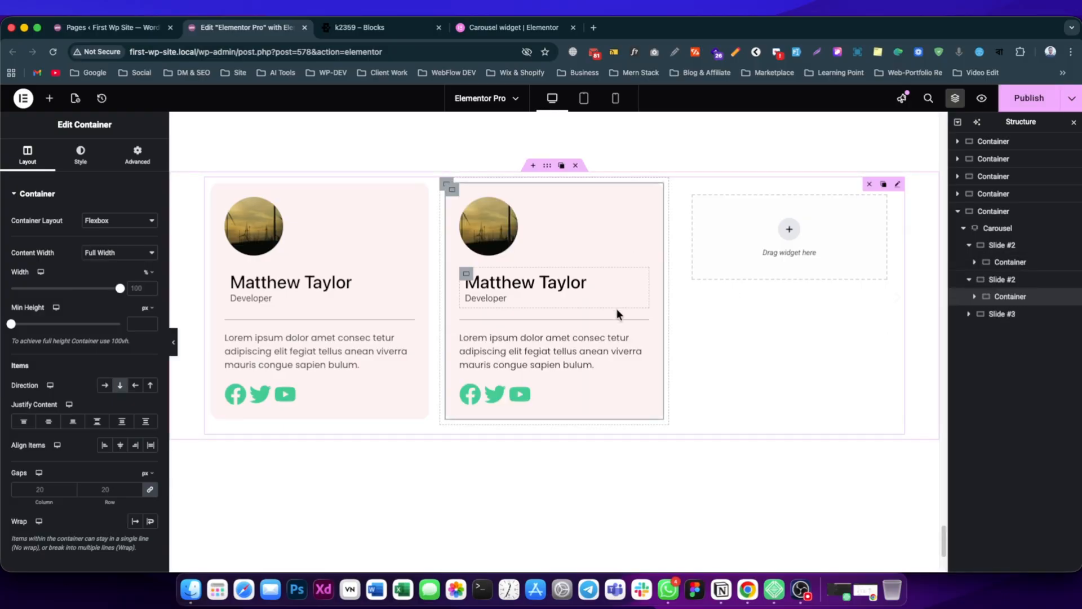
Paste the copied card container into Slide #3 and publish the page.
{"action": "left_click", "coordinate": [998, 314]}
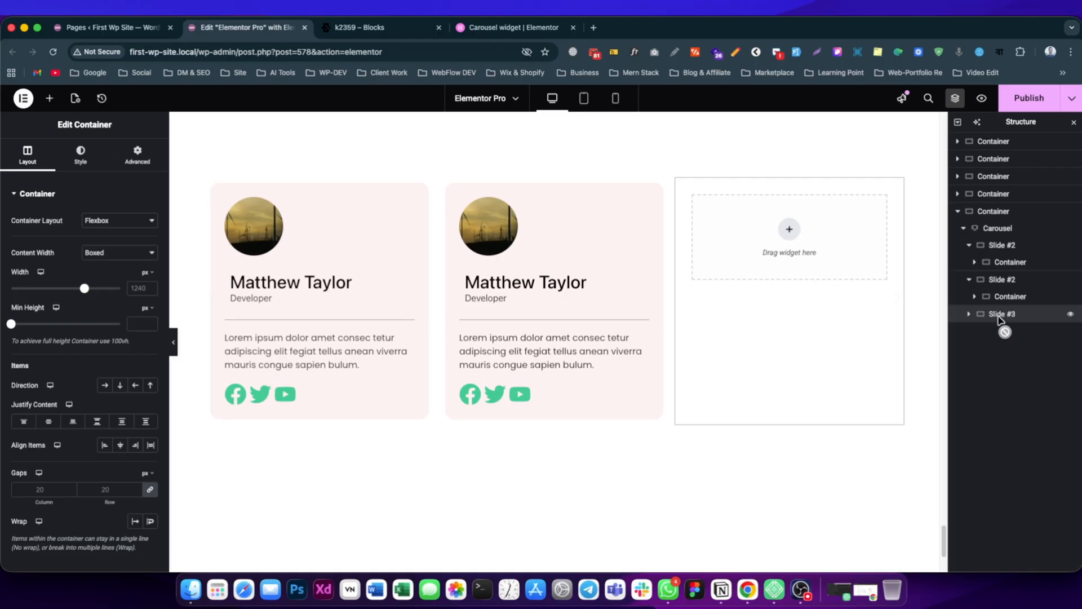
{"action": "right_click", "coordinate": [997, 315]}
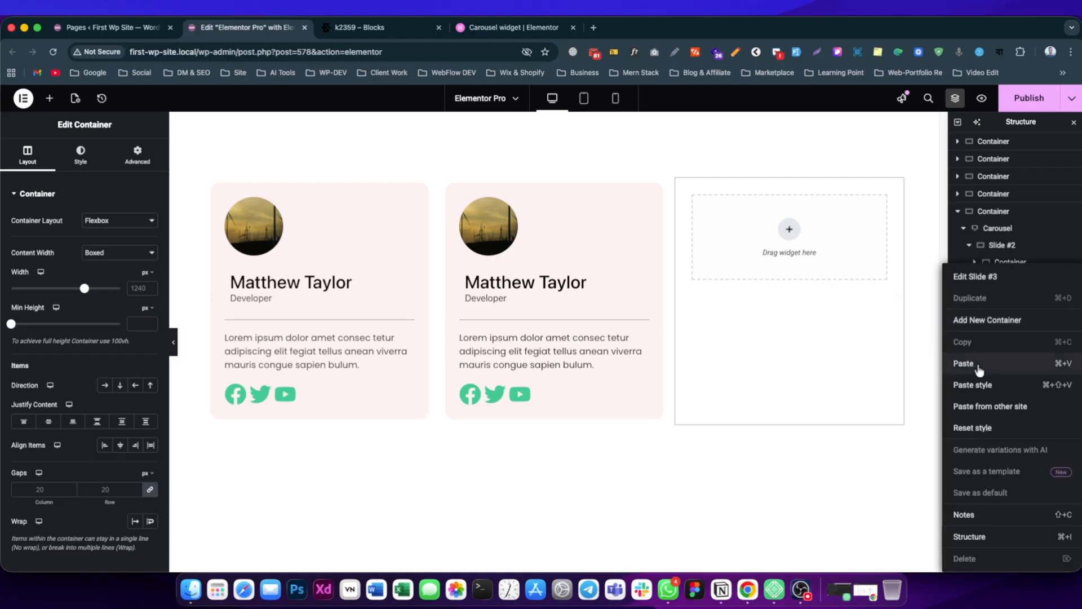
{"action": "left_click", "coordinate": [963, 364]}
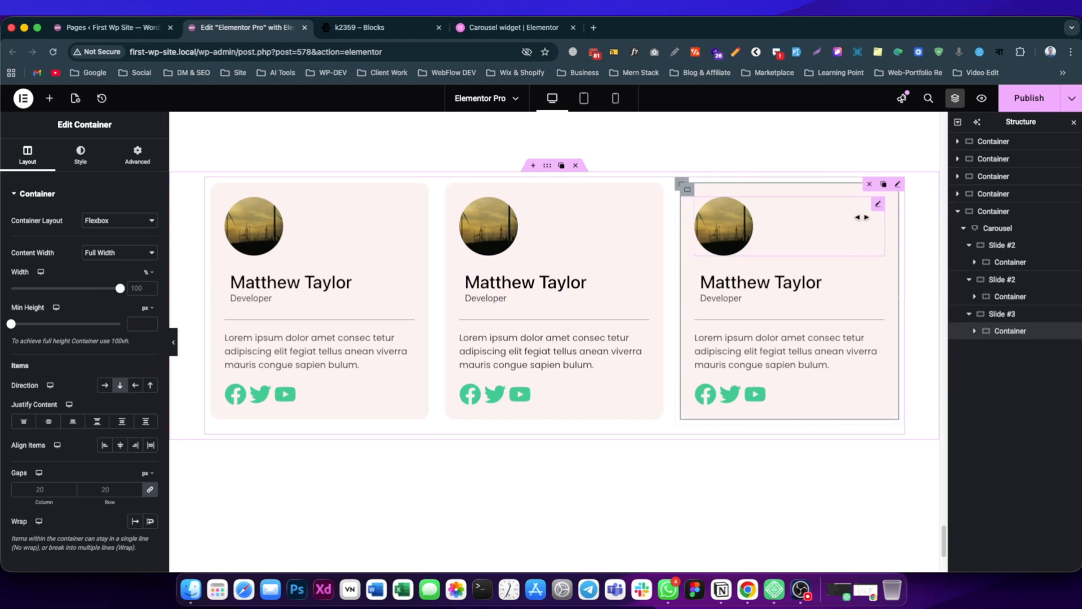
{"action": "key", "text": "ctrl+s"}
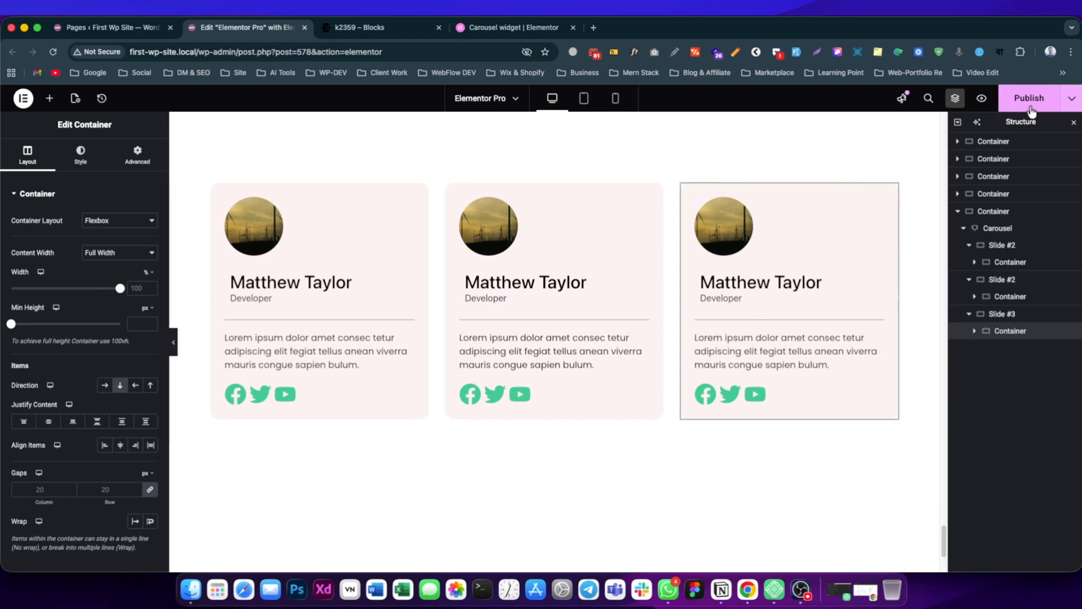
Review the carousel's playback settings and add a fourth slide to the carousel items.
{"action": "left_click", "coordinate": [995, 235]}
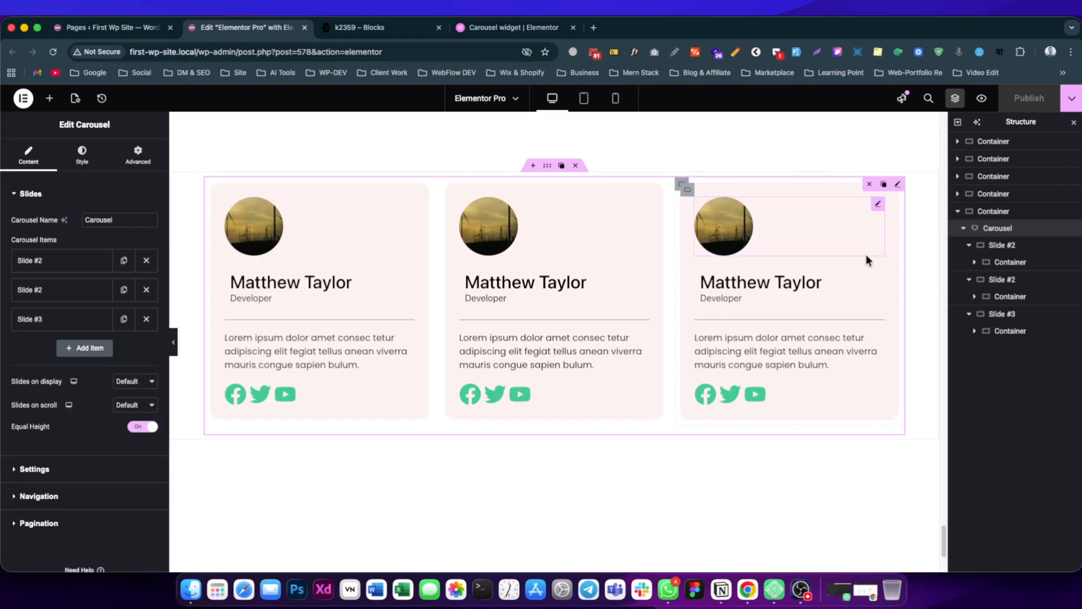
{"action": "left_click", "coordinate": [53, 469]}
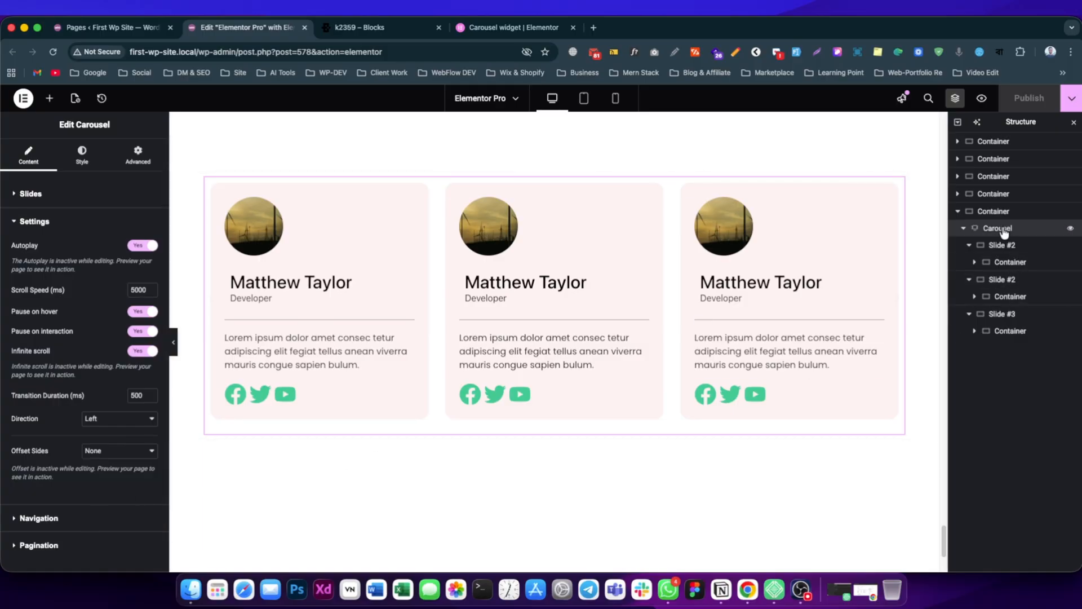
{"action": "left_click", "coordinate": [45, 194]}
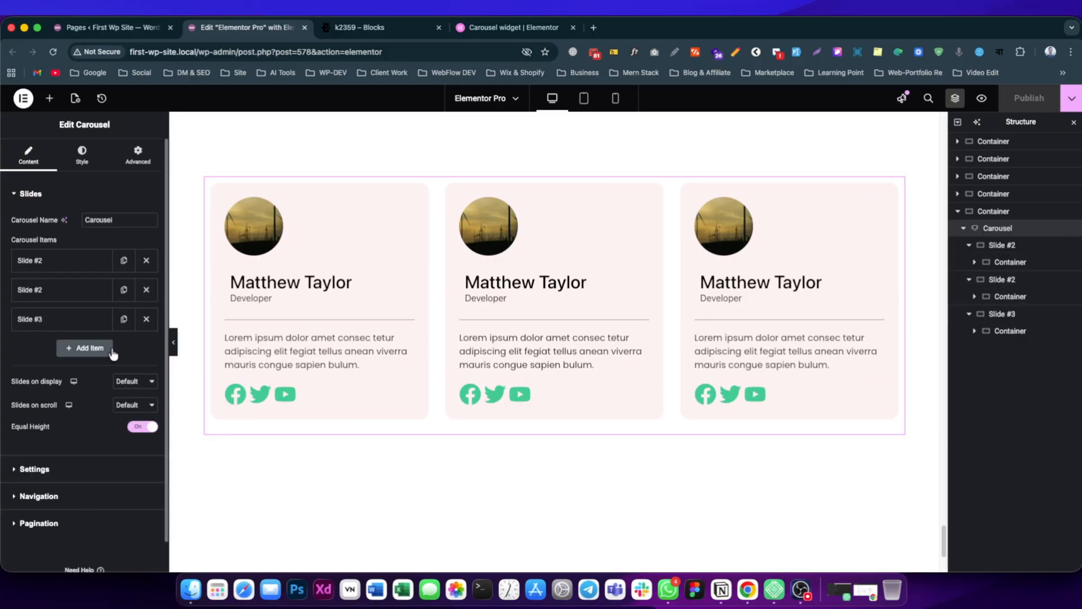
{"action": "left_click", "coordinate": [88, 348]}
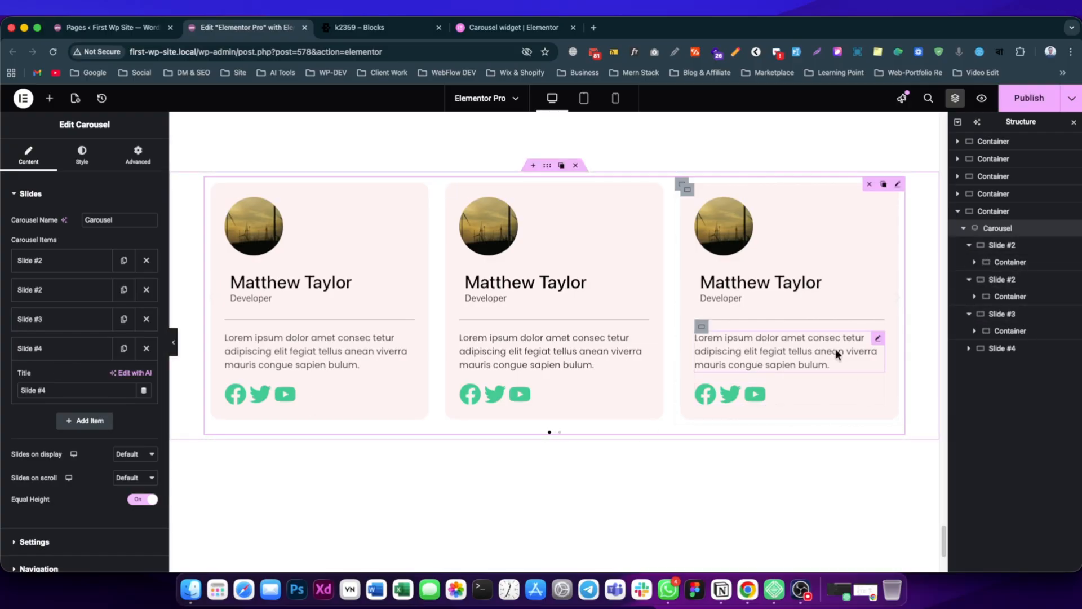
Collapse the first three slides in the structure and paste the copied card container into Slide #4.
{"action": "left_click", "coordinate": [969, 245]}
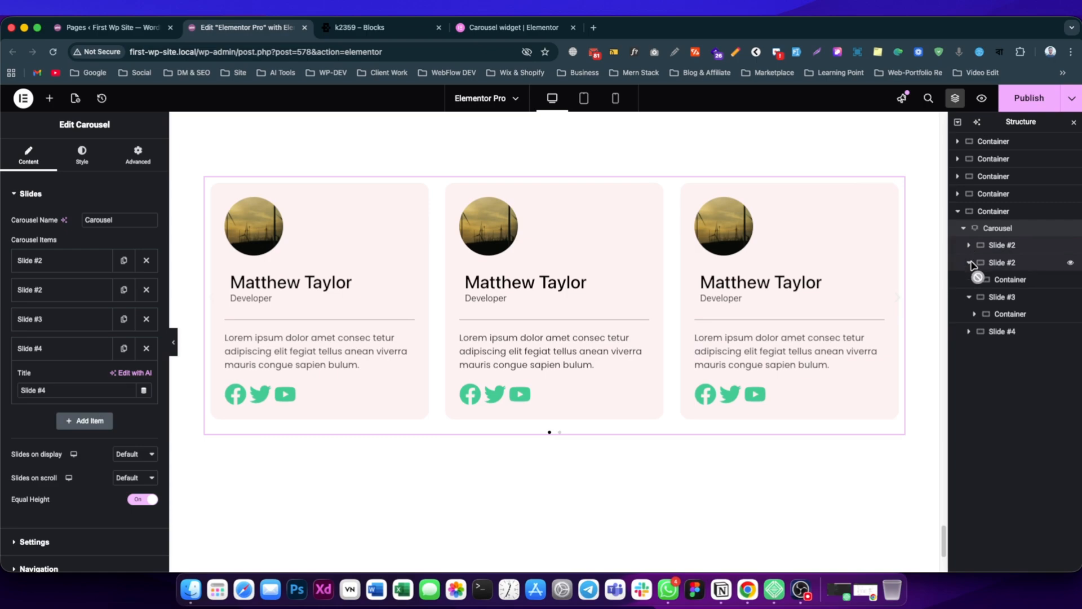
{"action": "left_click", "coordinate": [969, 263]}
{"action": "left_click", "coordinate": [969, 280]}
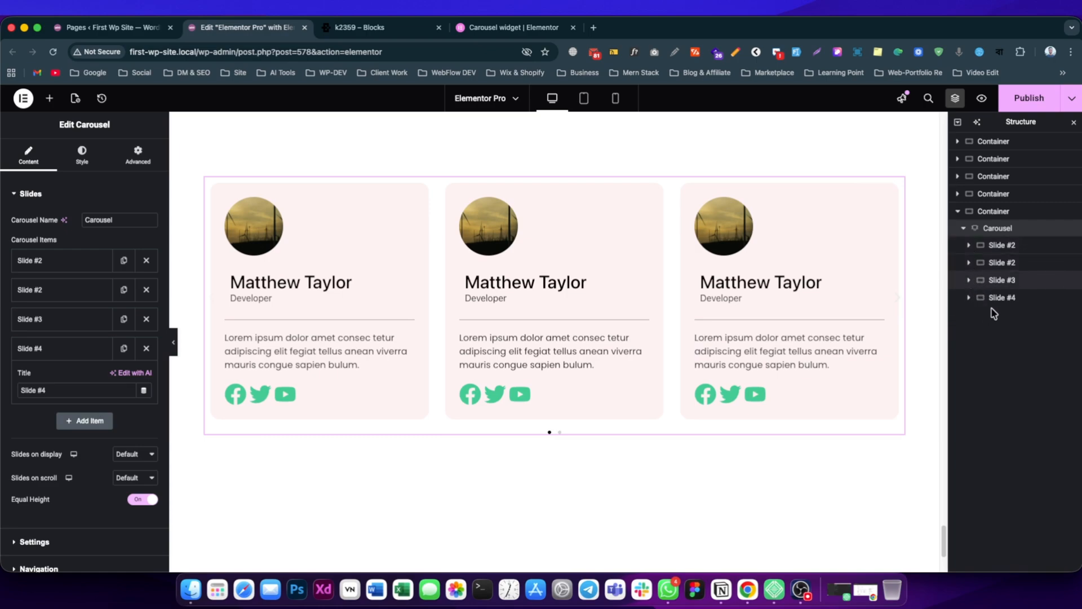
{"action": "left_click", "coordinate": [998, 302]}
{"action": "right_click", "coordinate": [999, 304]}
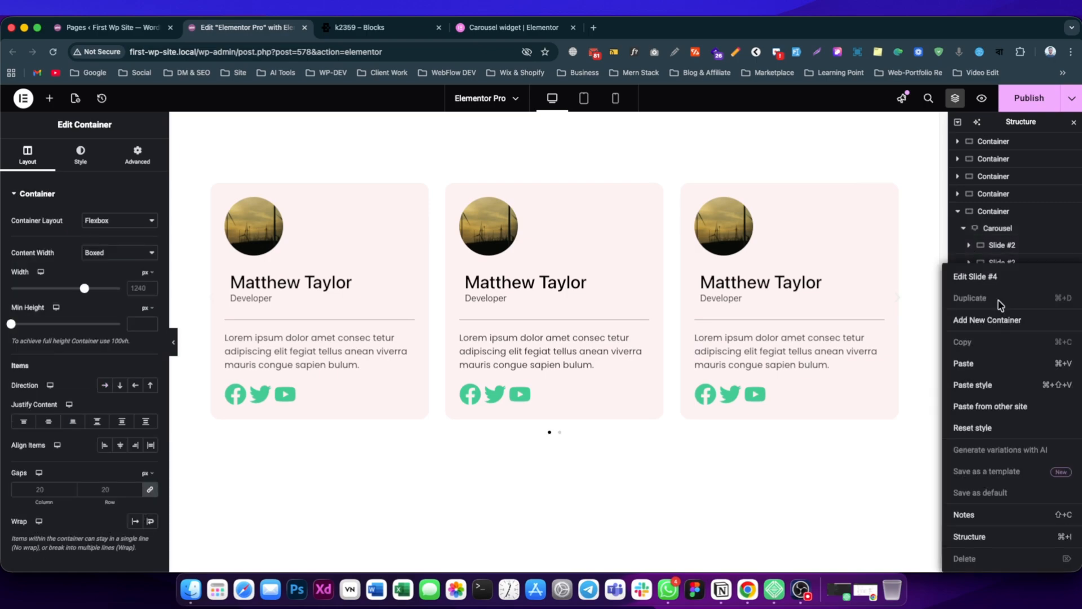
{"action": "left_click", "coordinate": [980, 364]}
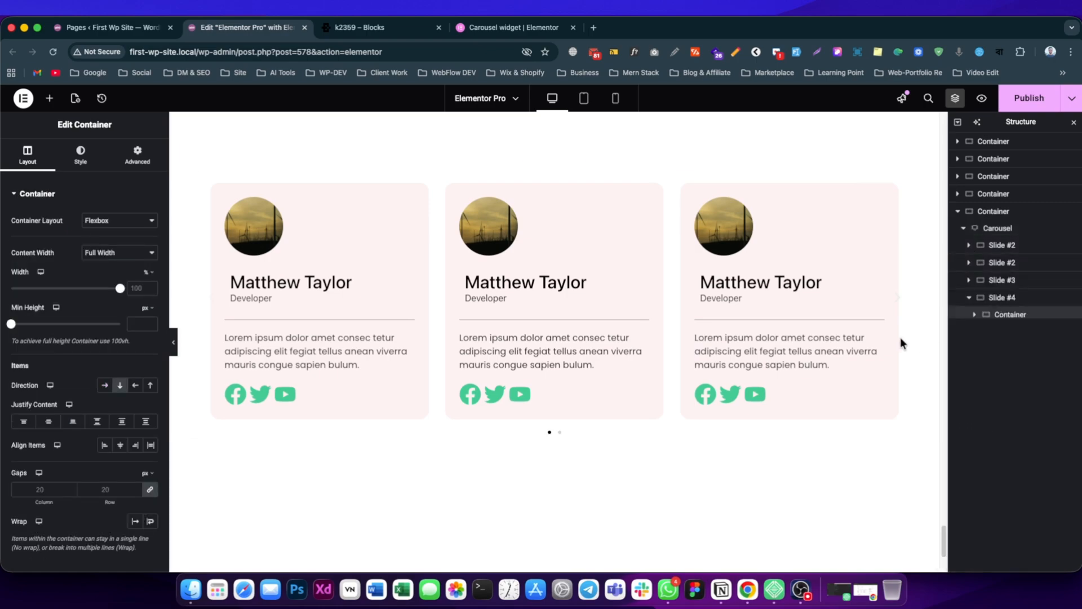
{"action": "left_click", "coordinate": [1006, 301]}
Show the carousel's last slides and set the Slide #4 card container's background color to pink #EEAAAA.
{"action": "left_click", "coordinate": [560, 432]}
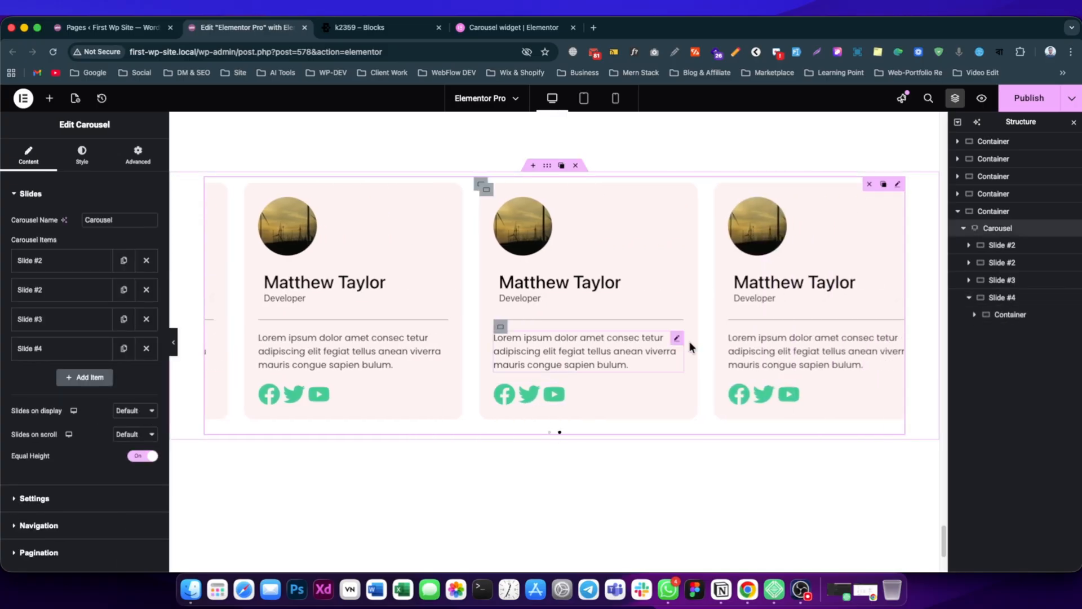
{"action": "left_click", "coordinate": [1008, 317]}
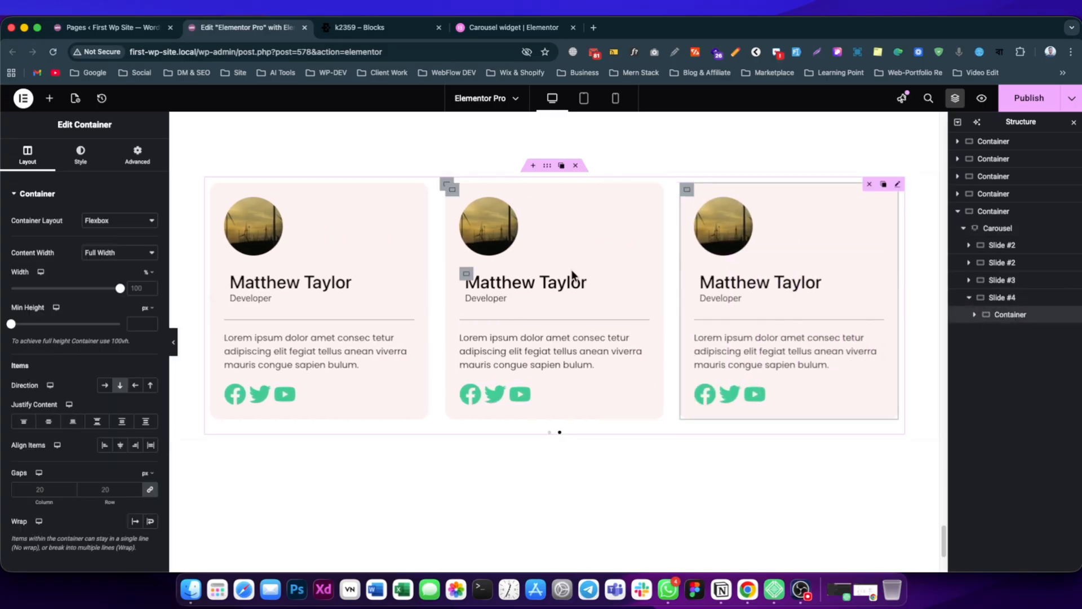
{"action": "left_click", "coordinate": [80, 155]}
{"action": "left_click", "coordinate": [147, 270]}
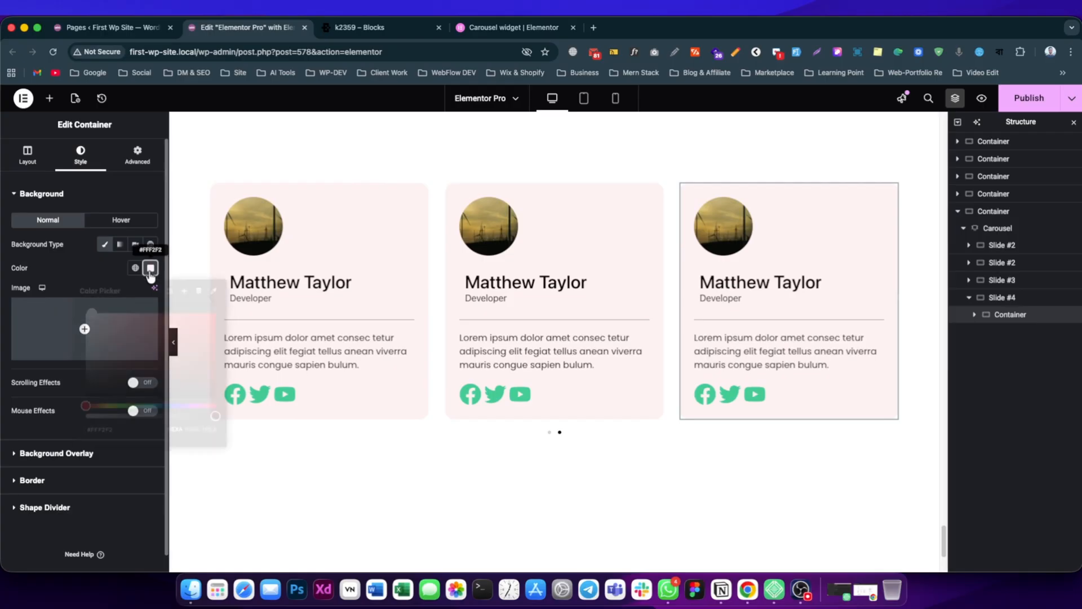
{"action": "left_click", "coordinate": [122, 320]}
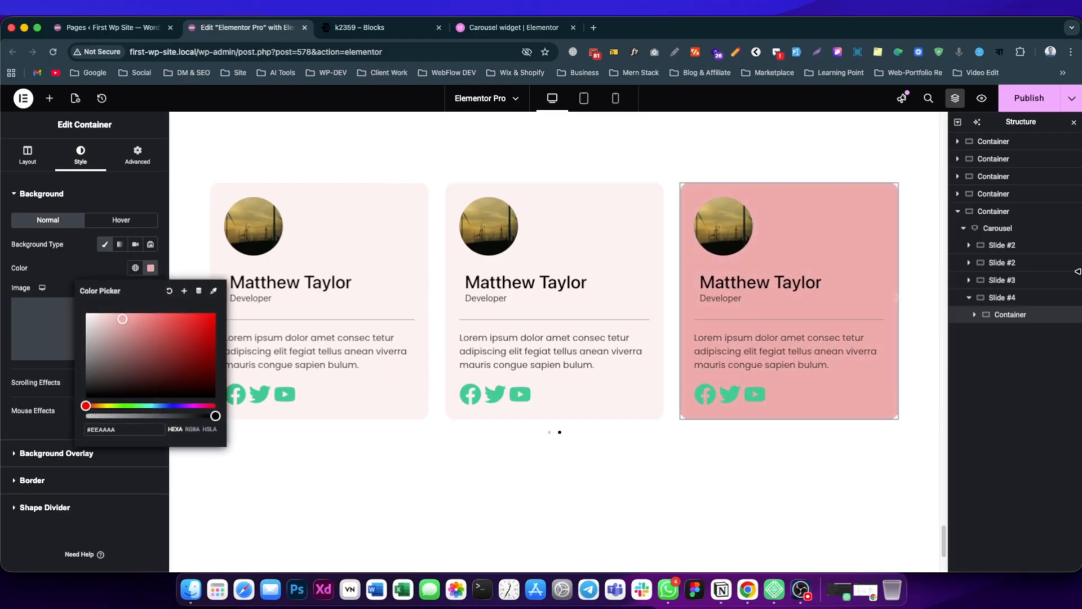
Change the background color of the card container in Slide #3 to a pale green, about #F4FFF2.
{"action": "left_click", "coordinate": [969, 281]}
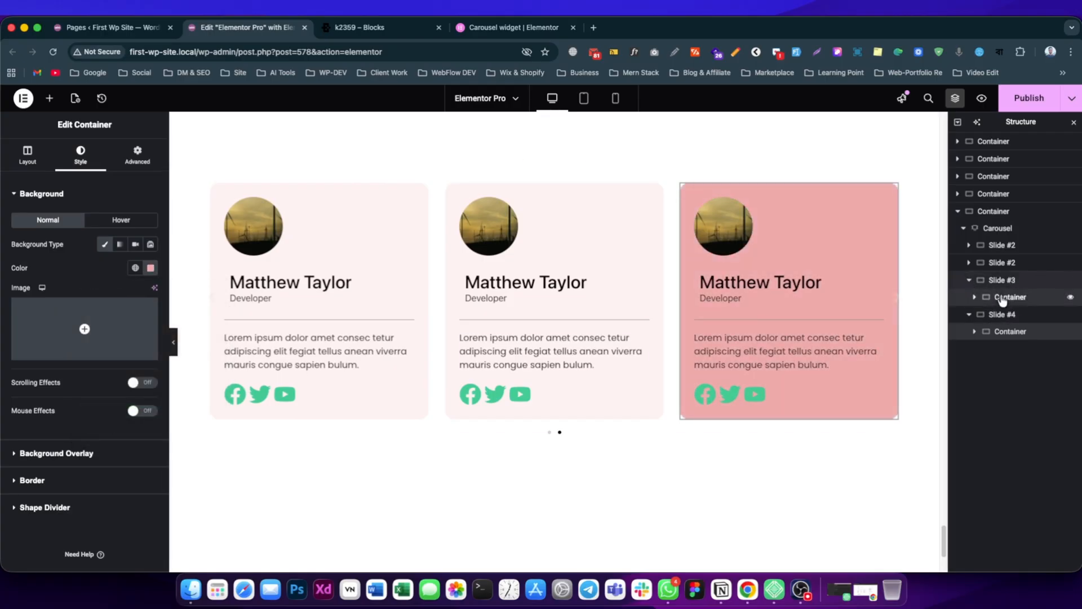
{"action": "left_click", "coordinate": [1003, 299]}
{"action": "left_click", "coordinate": [80, 155]}
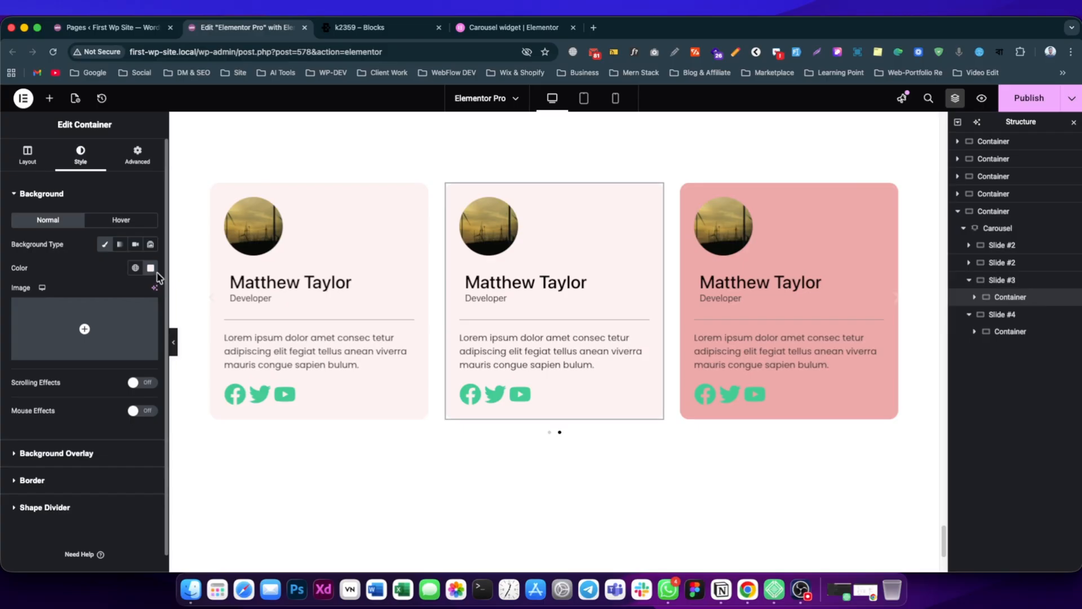
{"action": "left_click", "coordinate": [150, 269]}
{"action": "left_click_drag", "start_coordinate": [120, 406], "coordinate": [126, 405]}
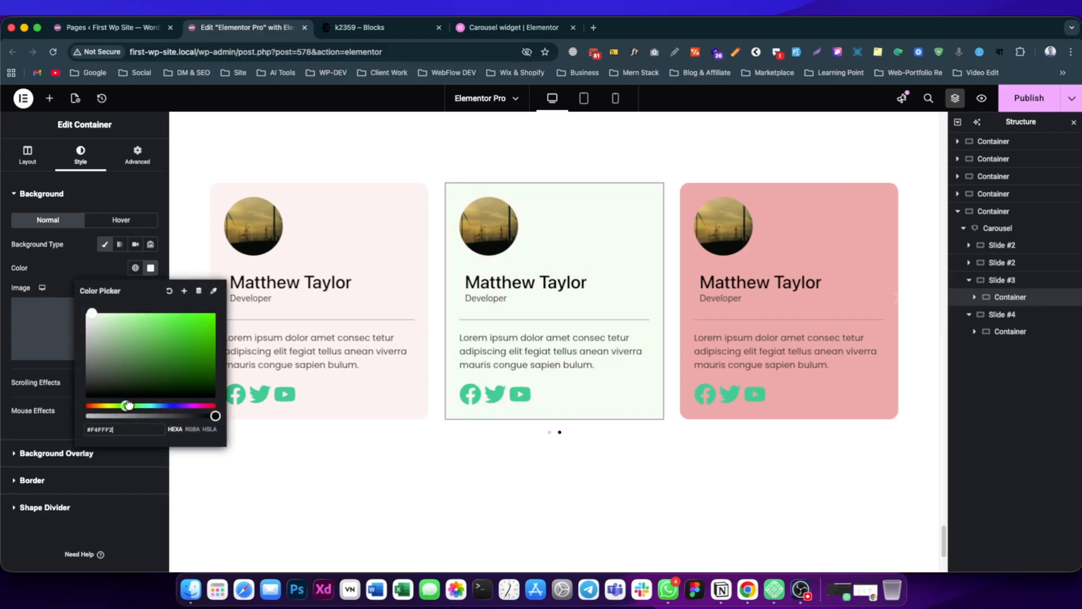
Set the second slide's card container background to pale lavender, about #F4F2FF, and publish the page.
{"action": "left_click_drag", "start_coordinate": [983, 263], "coordinate": [977, 270]}
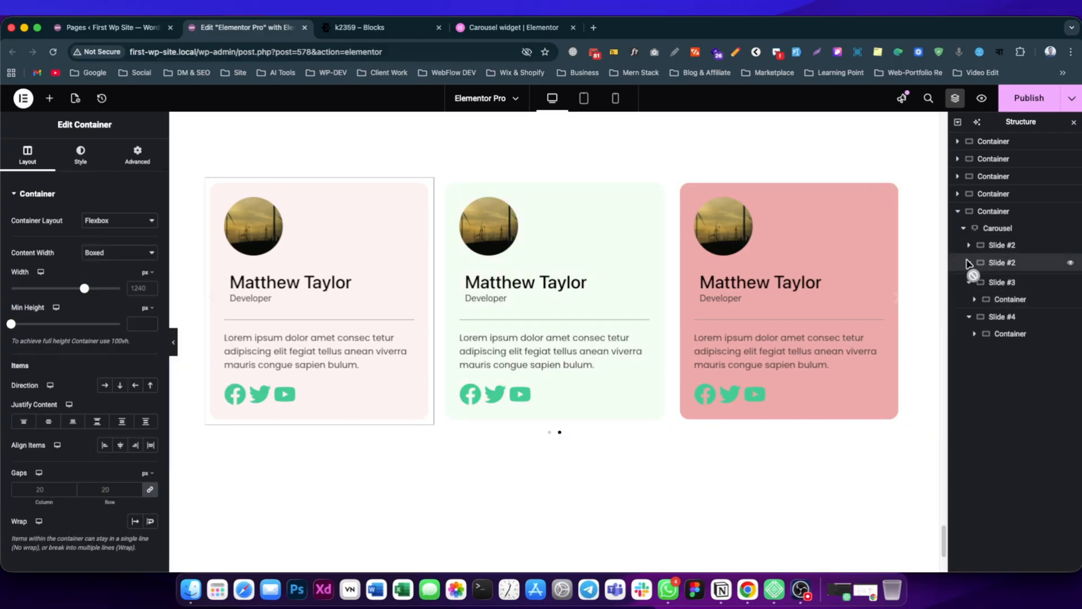
{"action": "left_click", "coordinate": [969, 264]}
{"action": "left_click", "coordinate": [1011, 281]}
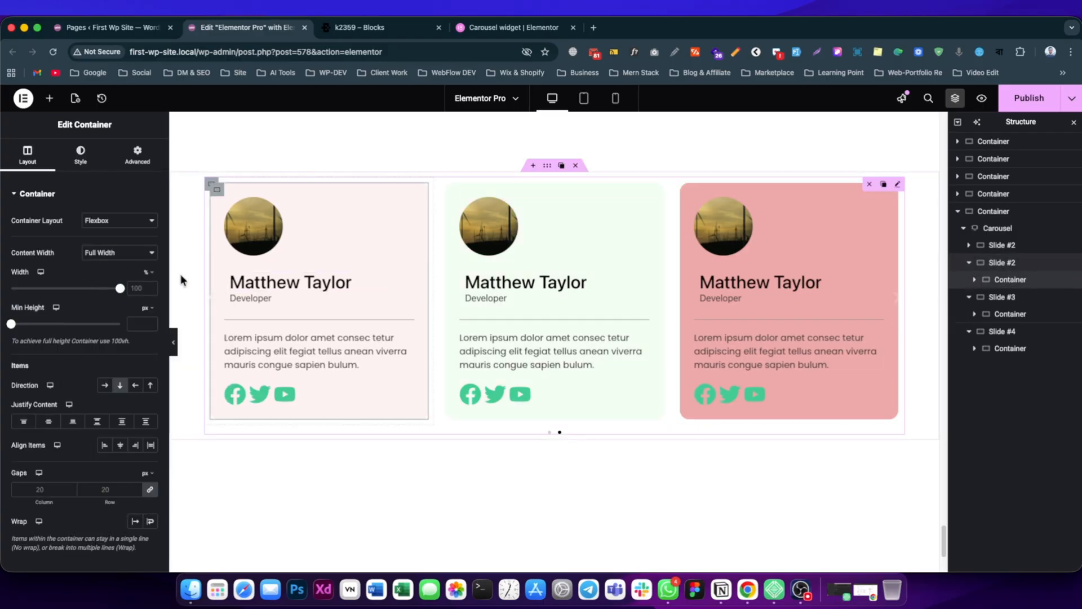
{"action": "left_click", "coordinate": [81, 157]}
{"action": "left_click", "coordinate": [150, 268]}
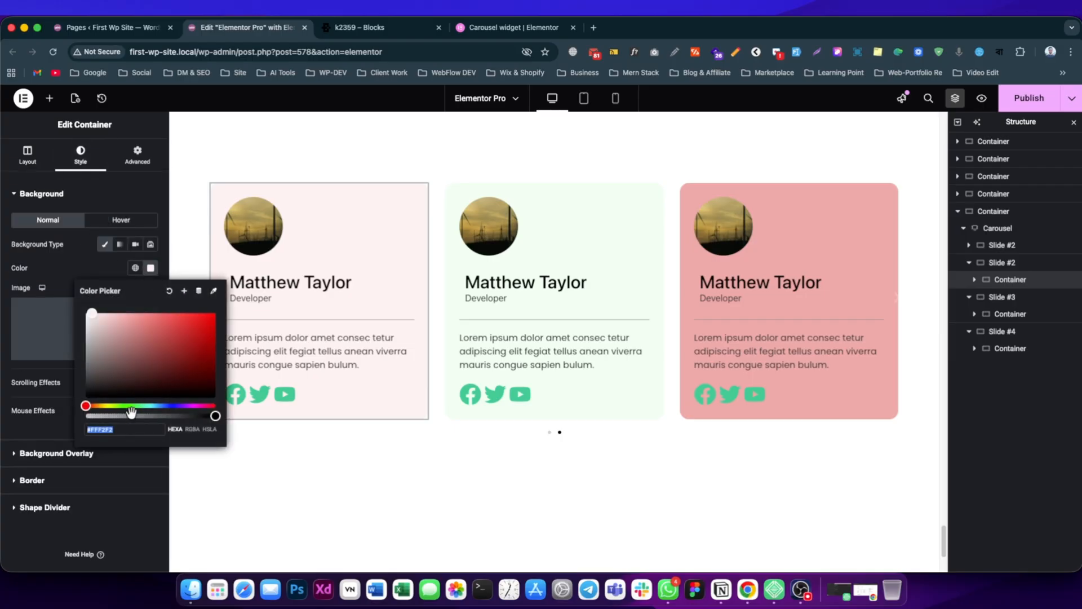
{"action": "left_click_drag", "start_coordinate": [140, 407], "coordinate": [172, 406]}
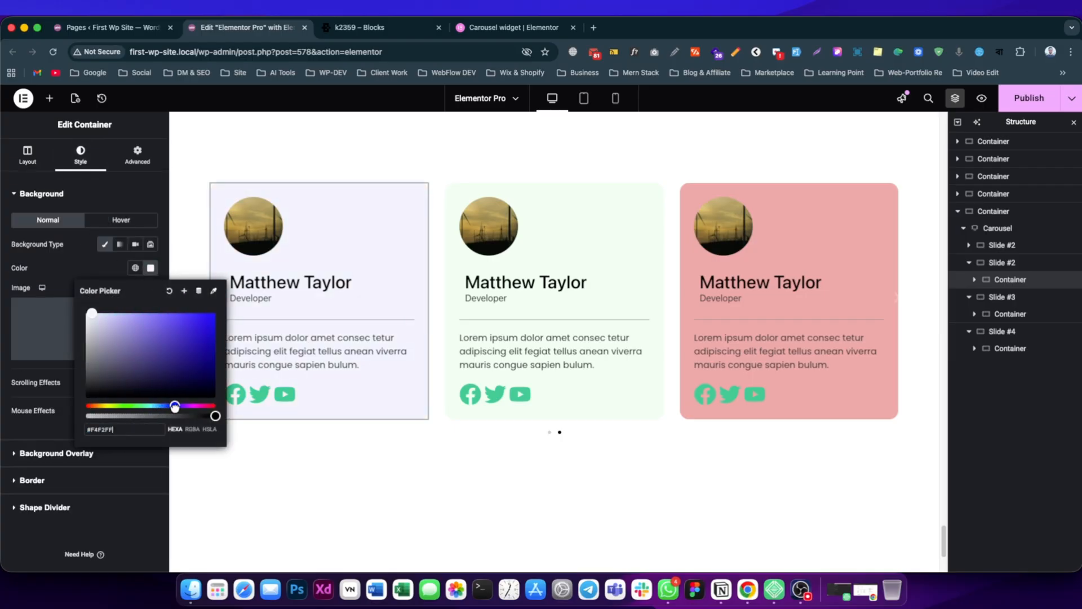
{"action": "left_click", "coordinate": [1029, 101]}
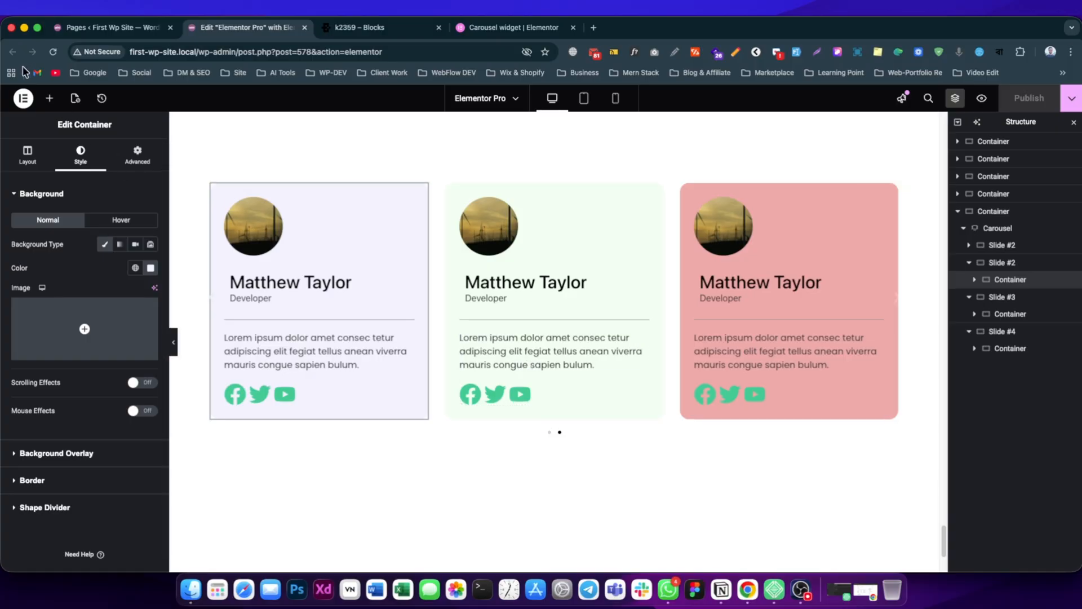
Select the Carousel widget and examine its Slides on display setting.
{"action": "left_click", "coordinate": [50, 98]}
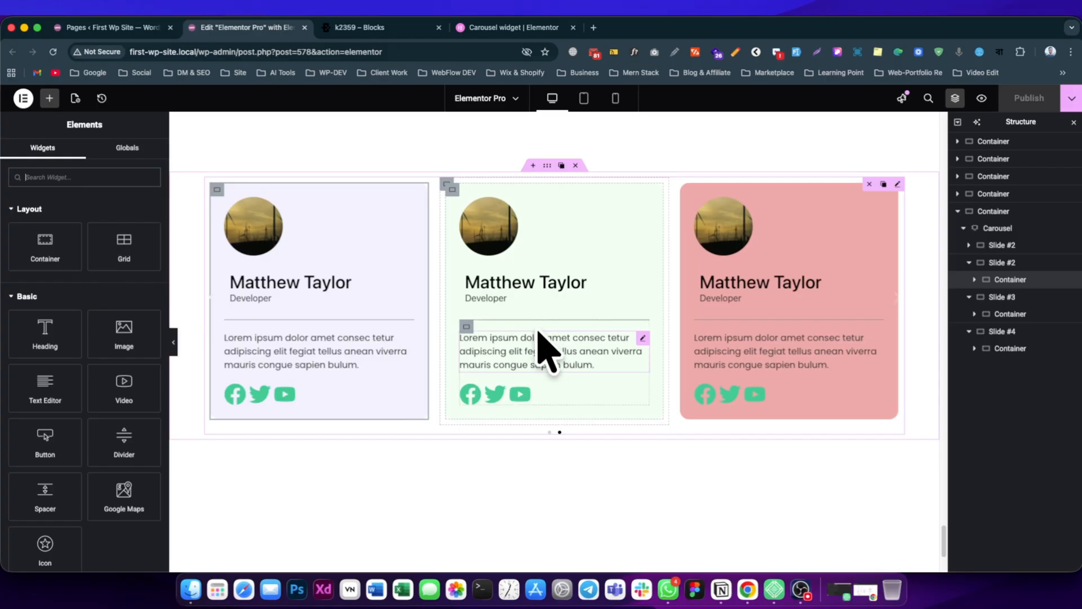
{"action": "left_click", "coordinate": [995, 230]}
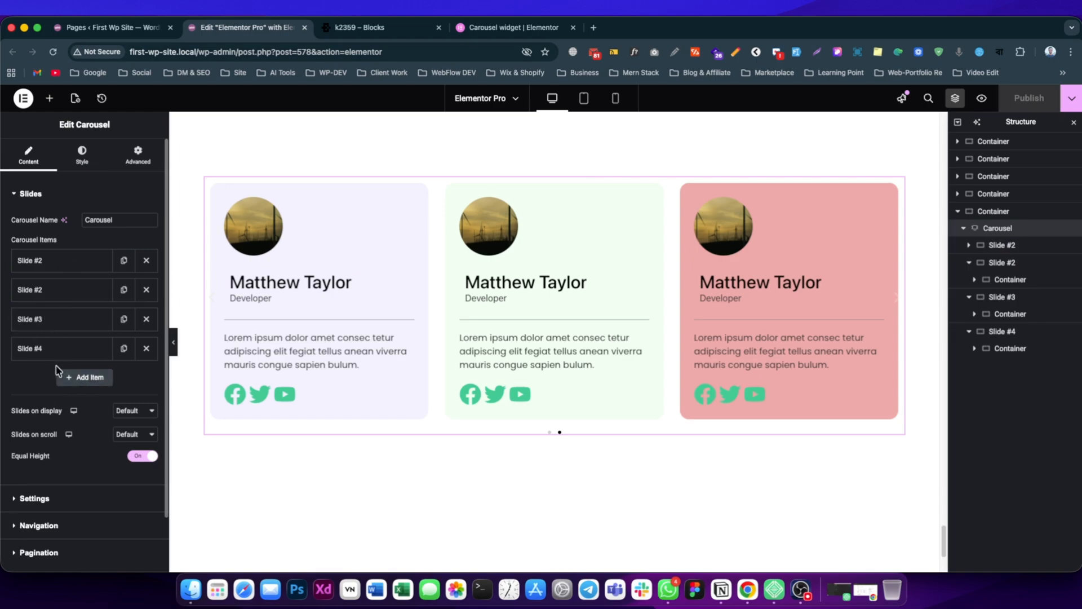
{"action": "scroll", "coordinate": [61, 399], "scroll_direction": "down", "scroll_amount": 1}
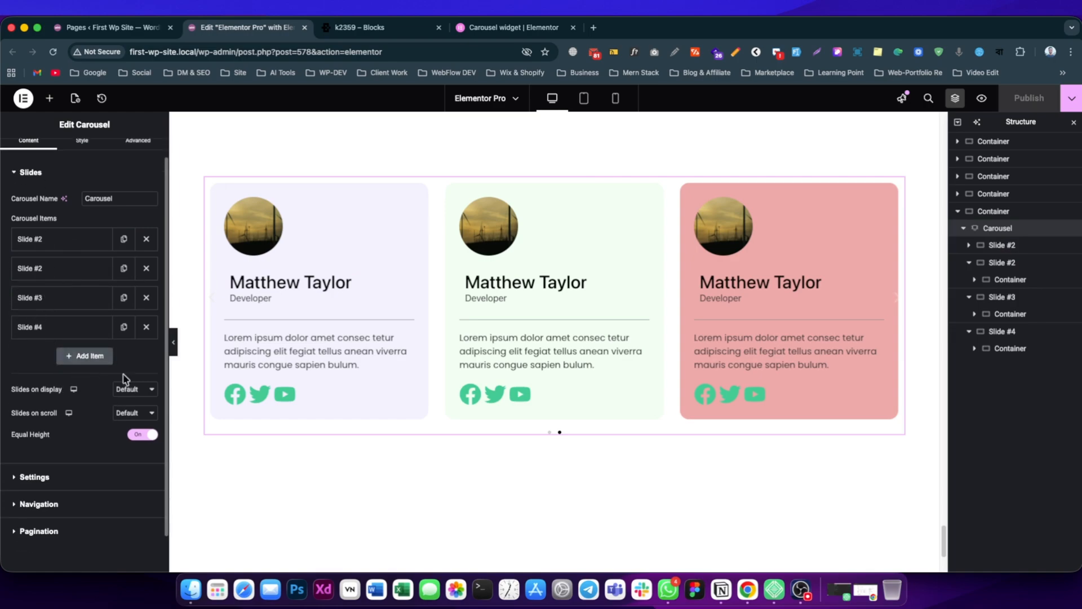
{"action": "scroll", "coordinate": [64, 431], "scroll_direction": "down", "scroll_amount": 1}
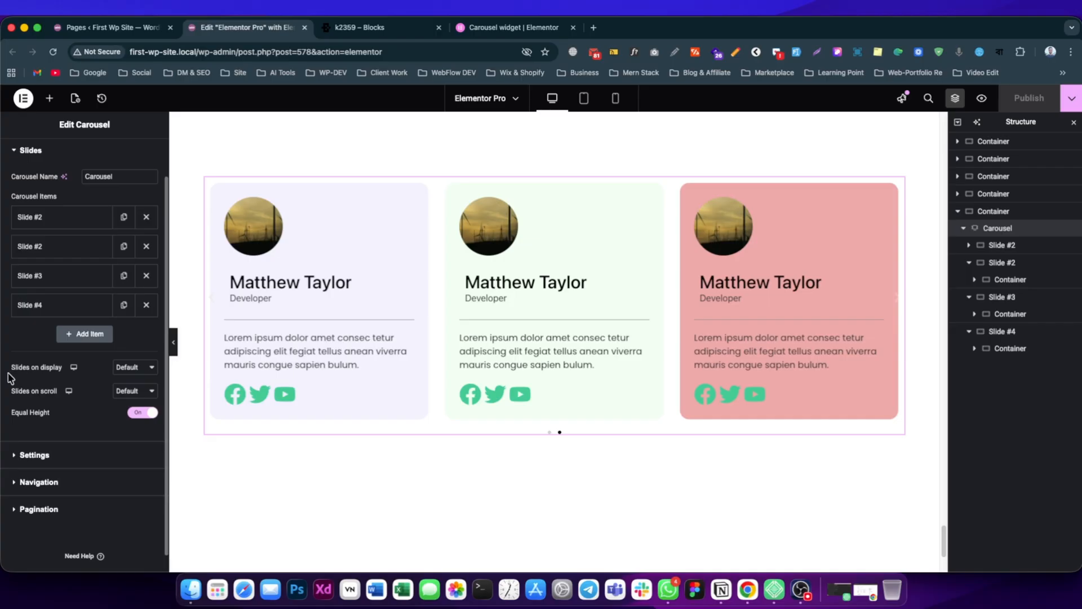
{"action": "left_click_drag", "start_coordinate": [61, 370], "coordinate": [12, 370]}
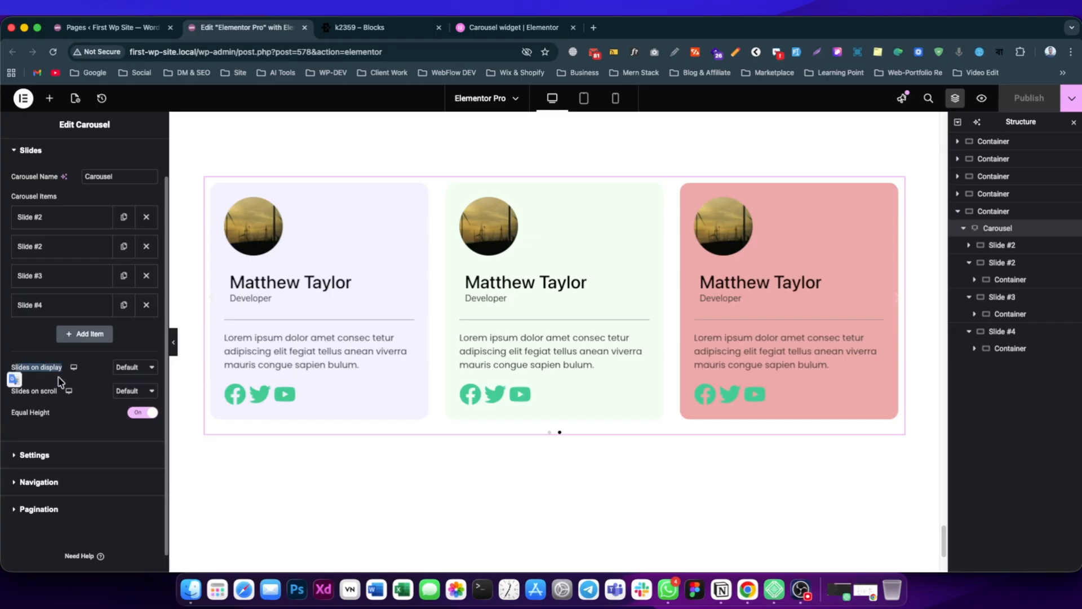
Set the carousel's Slides on display to 2.
{"action": "left_click", "coordinate": [94, 376]}
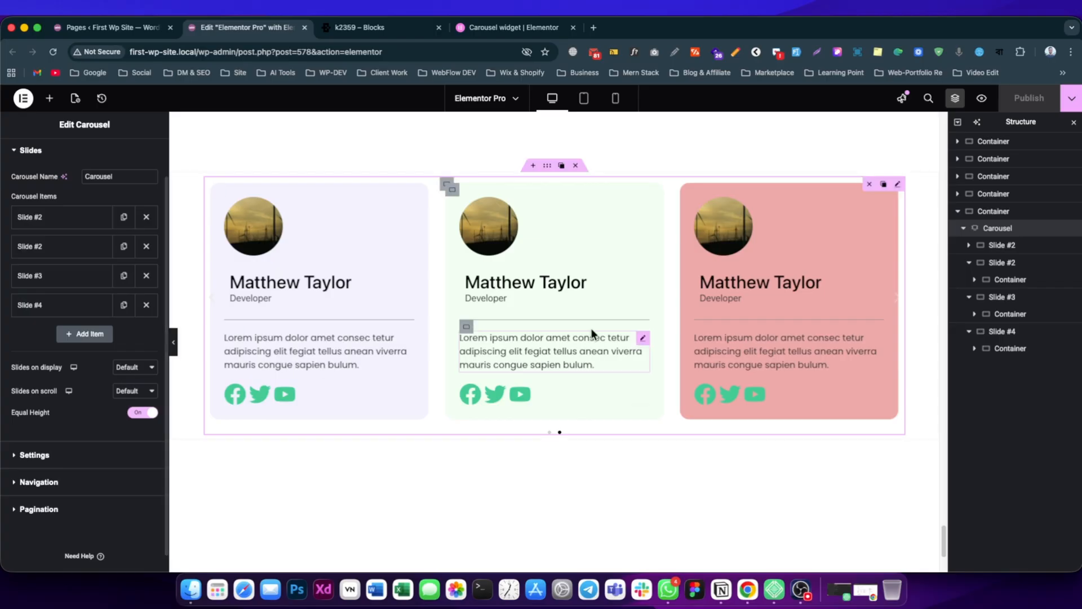
{"action": "left_click", "coordinate": [120, 372]}
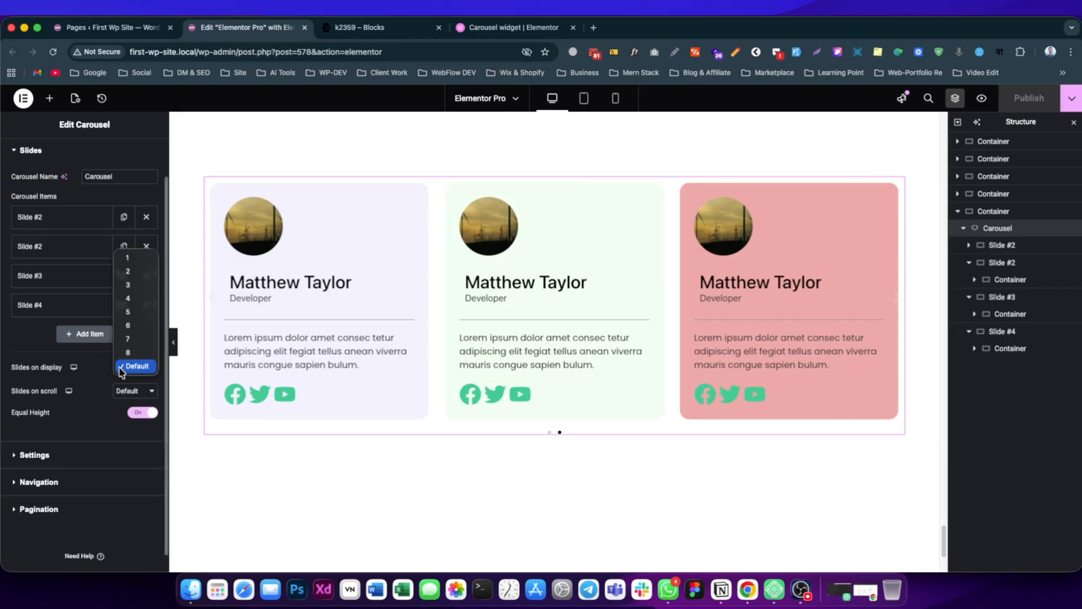
{"action": "left_click", "coordinate": [131, 273]}
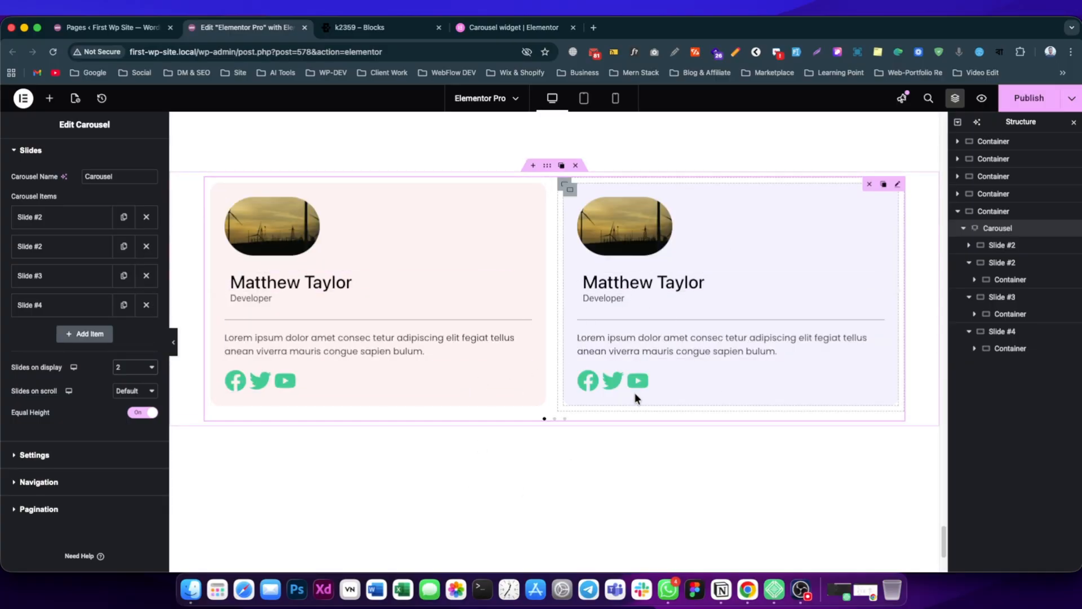
Set the carousel's Slides on display to 3 and show its last slides on the canvas.
{"action": "left_click", "coordinate": [117, 371]}
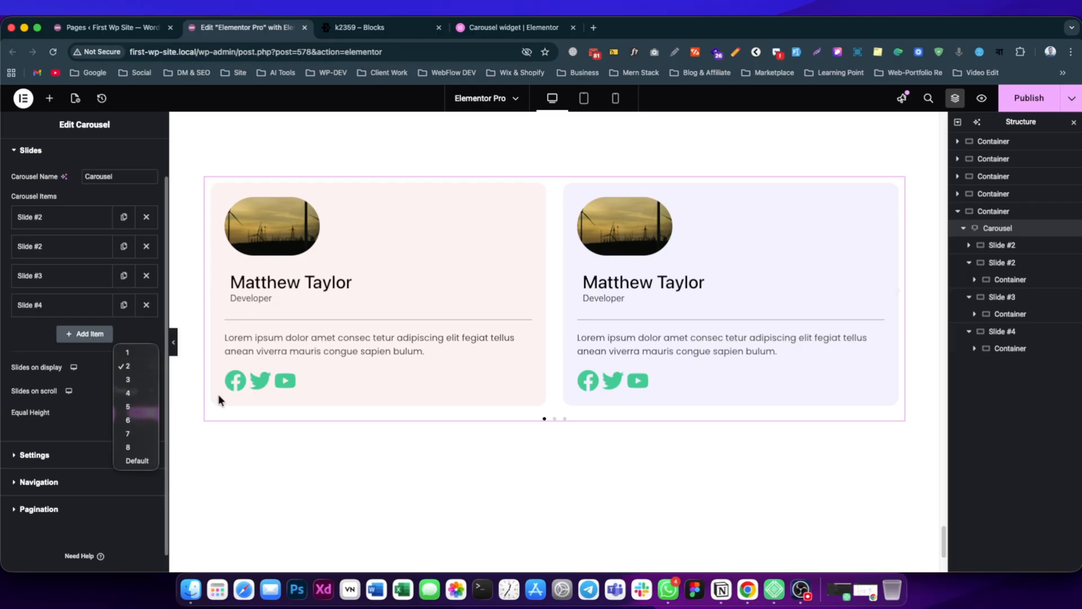
{"action": "left_click", "coordinate": [145, 380]}
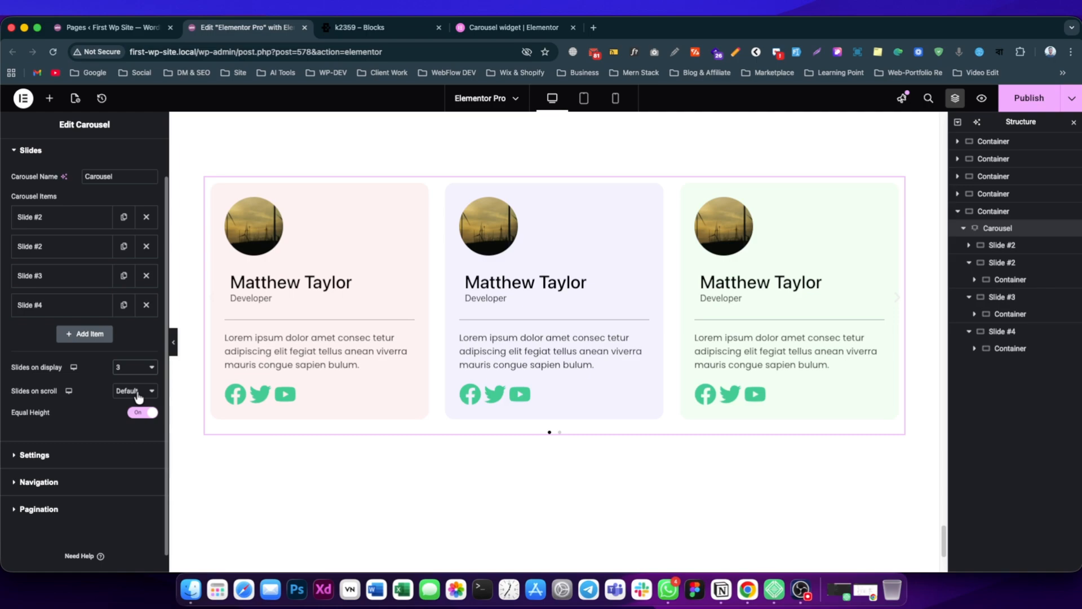
{"action": "left_click", "coordinate": [560, 432]}
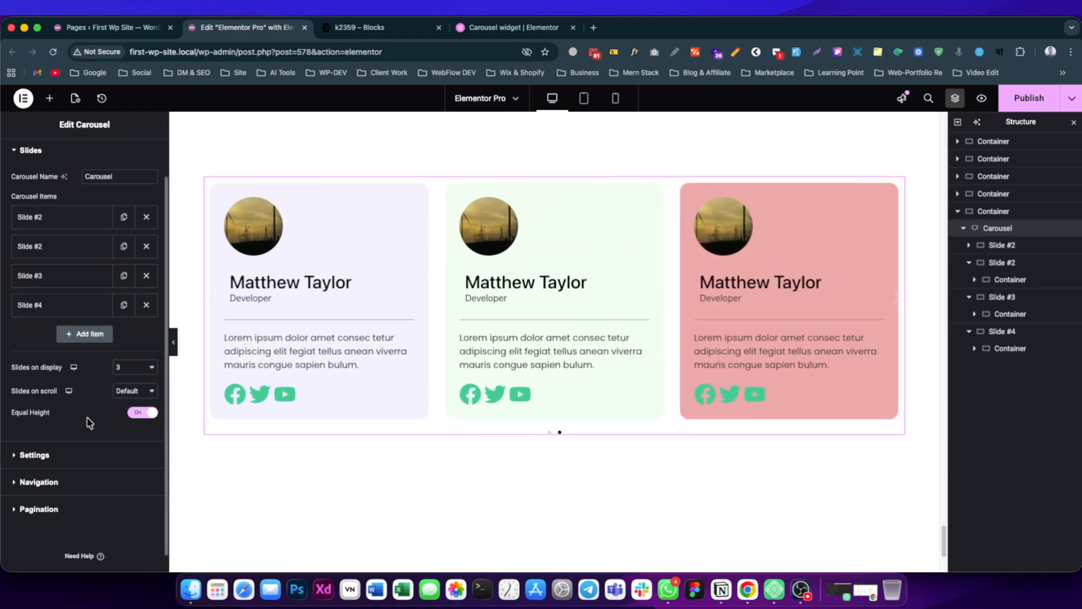
Set the carousel's Slides on scroll to 1.
{"action": "left_click", "coordinate": [134, 390]}
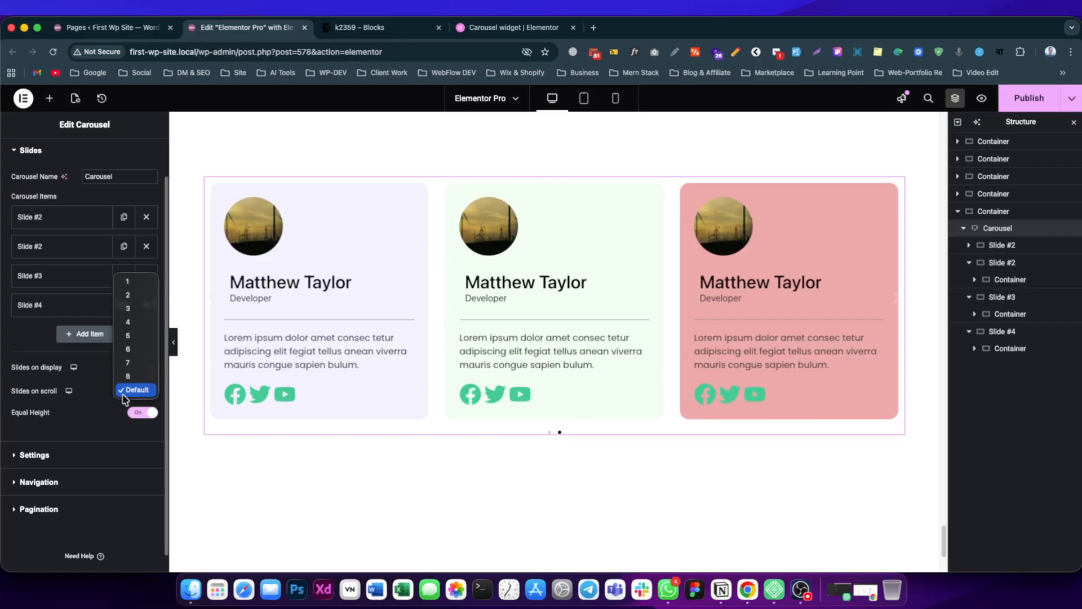
{"action": "left_click", "coordinate": [136, 286]}
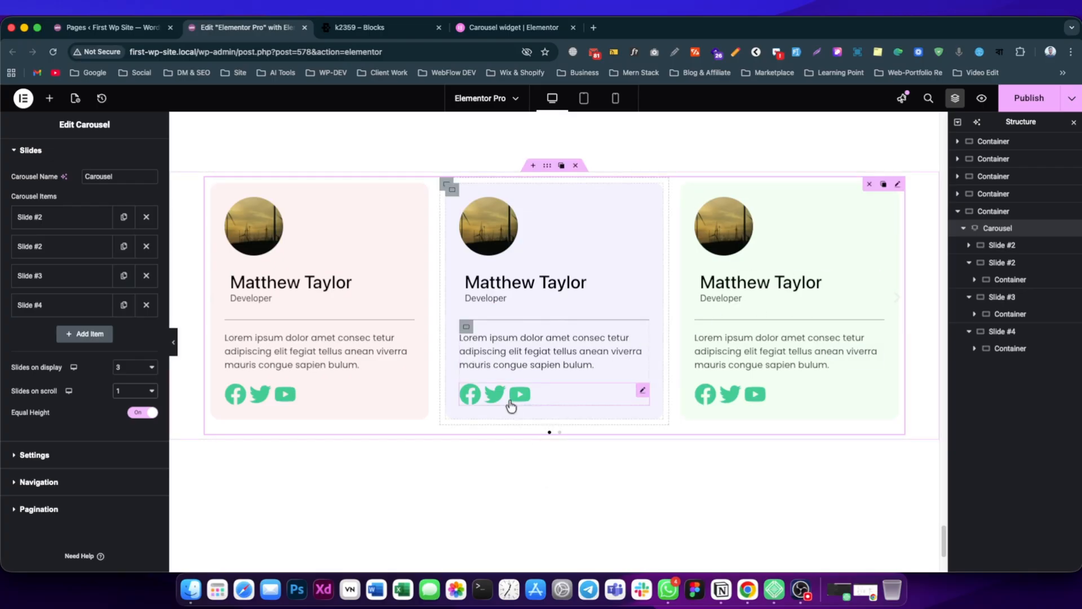
{"action": "scroll", "coordinate": [510, 407], "scroll_direction": "down", "scroll_amount": 1}
Turn the carousel's Equal Height option off and back on, and publish the page.
{"action": "left_click", "coordinate": [142, 413]}
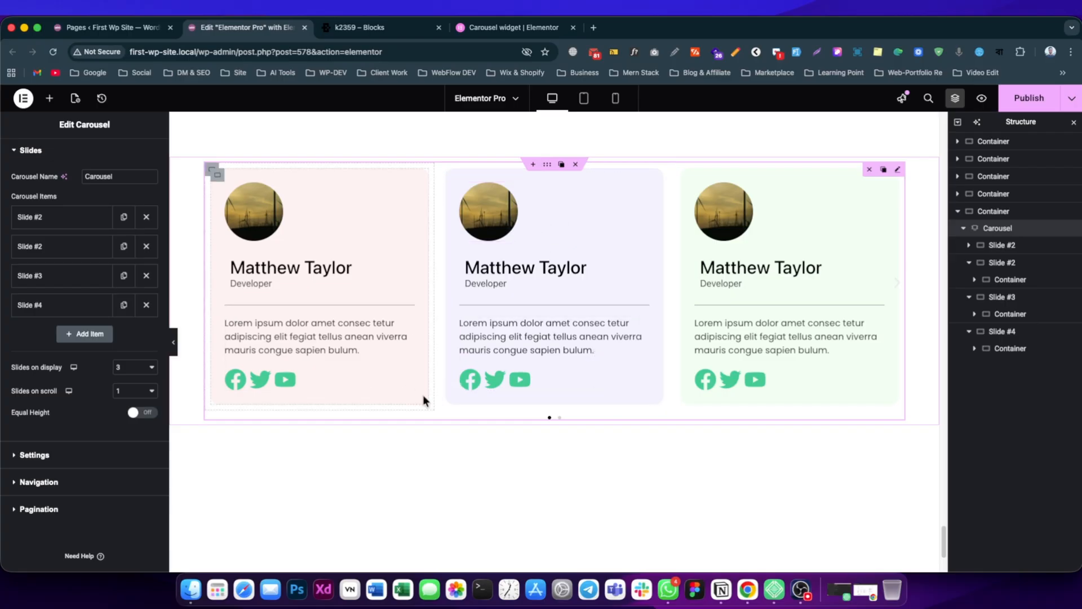
{"action": "left_click", "coordinate": [147, 412]}
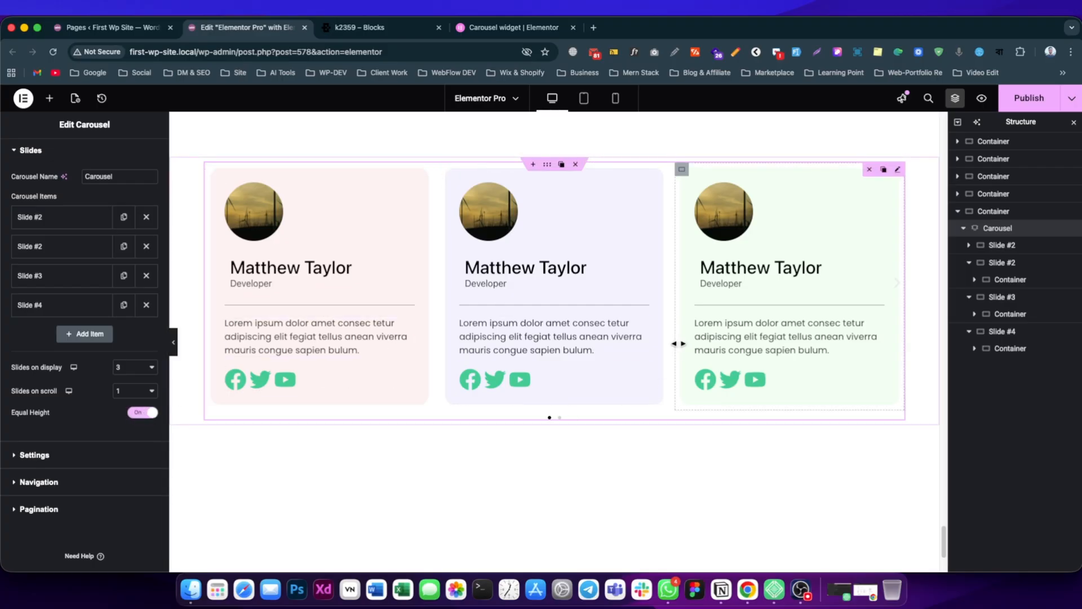
{"action": "left_click", "coordinate": [1018, 109]}
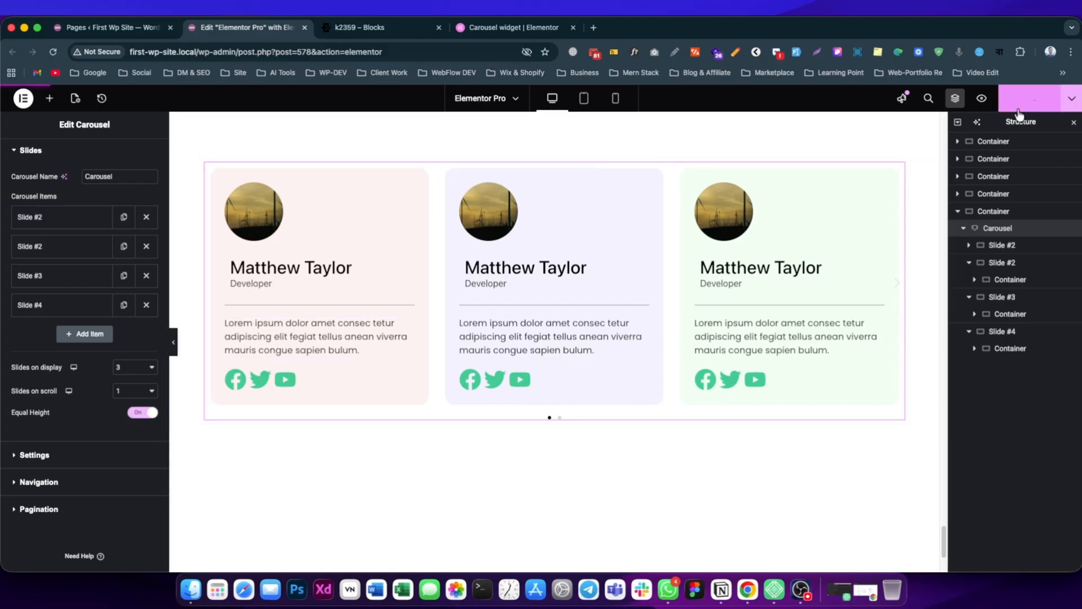
Open the page preview and go through the slides of the team-member carousel at the end of the page one by one.
{"action": "left_click", "coordinate": [393, 32]}
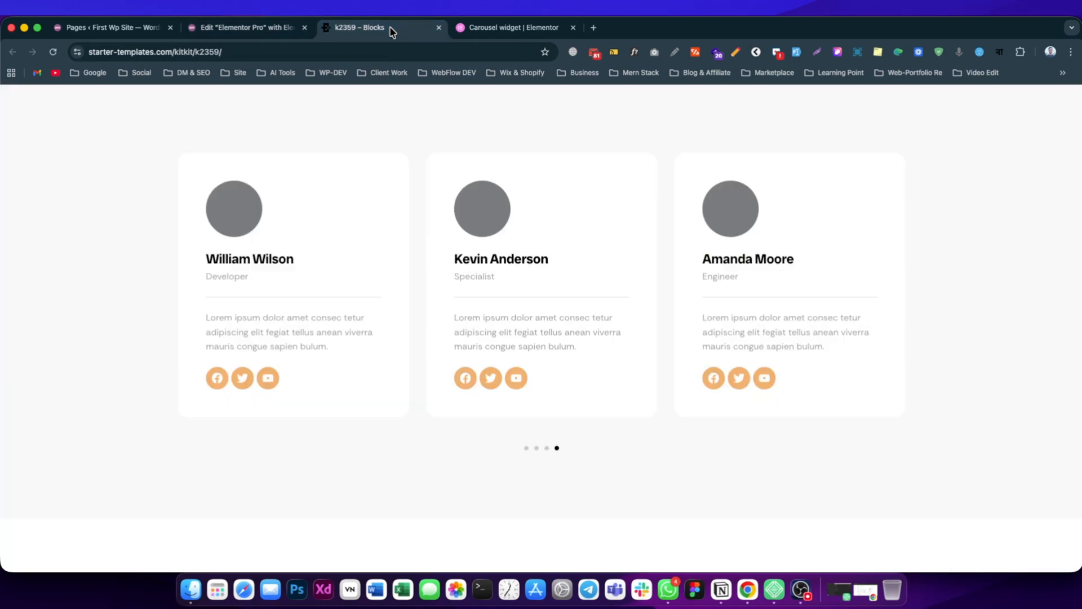
{"action": "left_click", "coordinate": [274, 28]}
{"action": "left_click", "coordinate": [991, 109]}
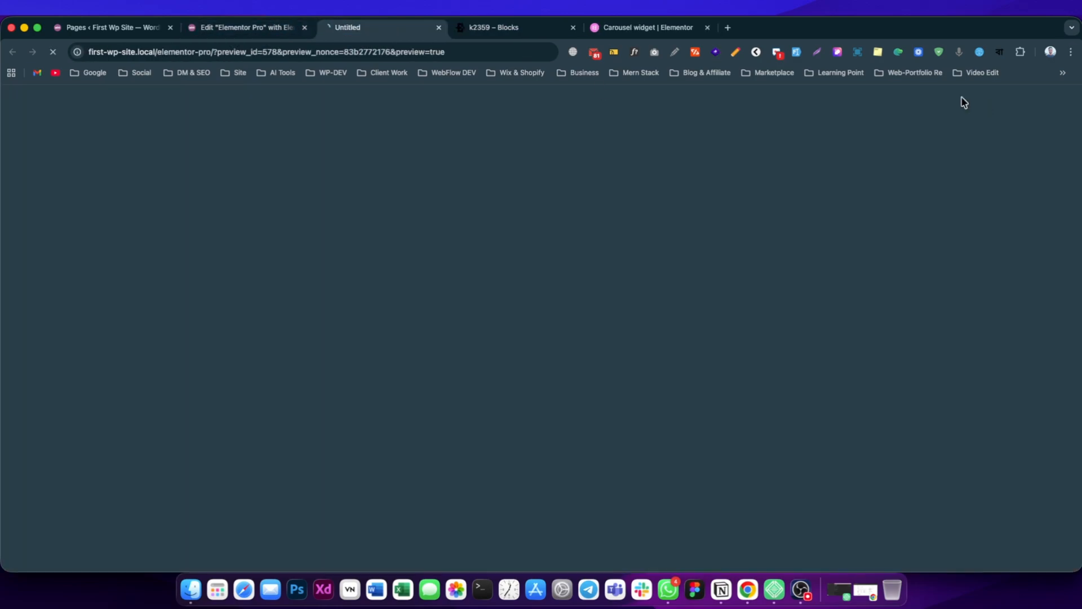
{"action": "scroll", "coordinate": [427, 368], "scroll_direction": "down", "scroll_amount": 20}
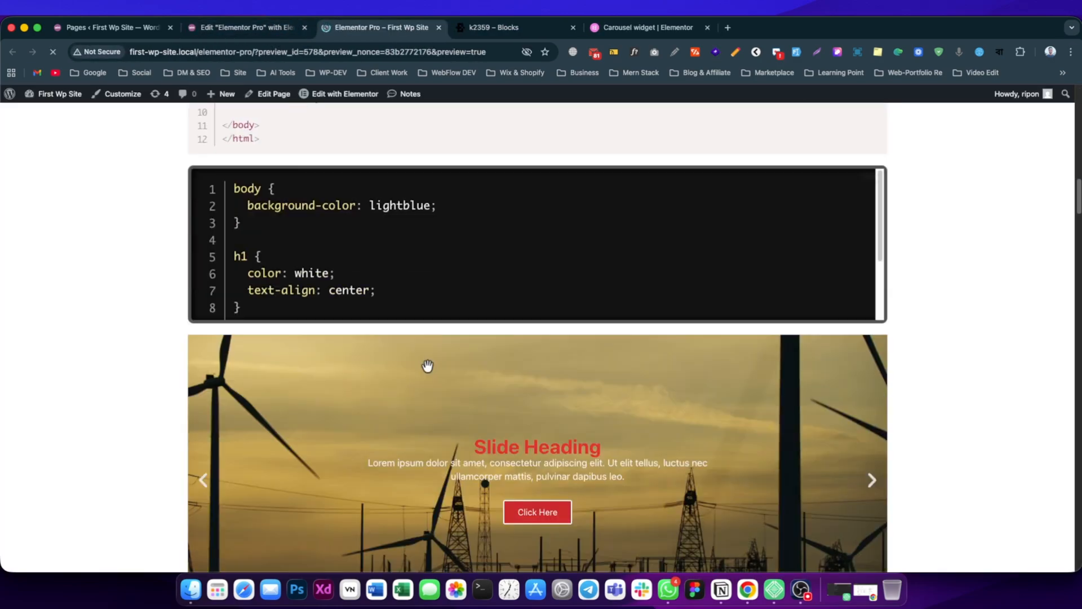
{"action": "scroll", "coordinate": [467, 358], "scroll_direction": "down", "scroll_amount": 20}
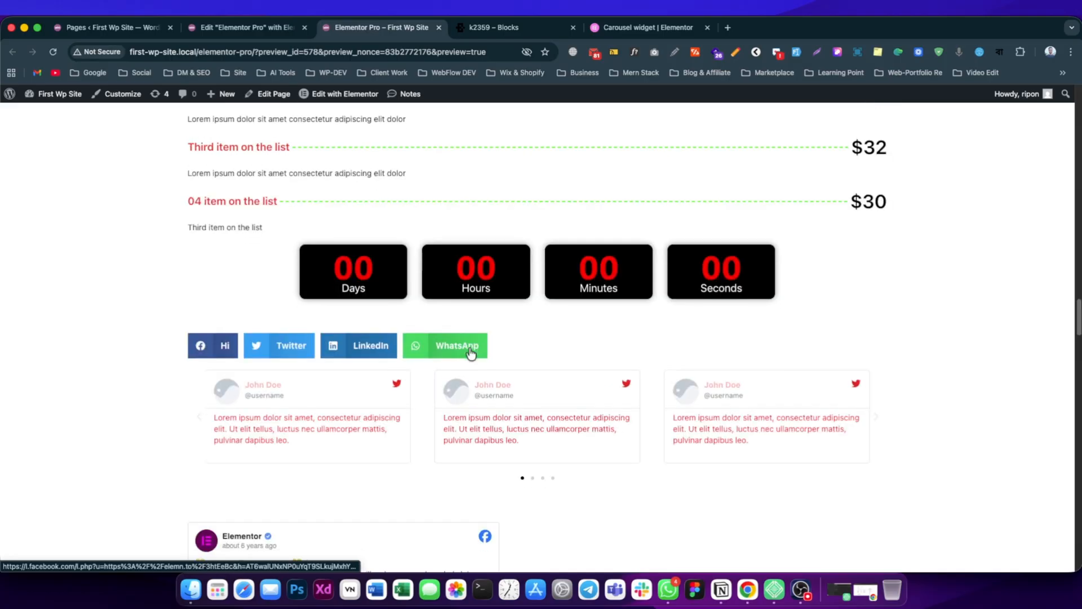
{"action": "scroll", "coordinate": [466, 355], "scroll_direction": "down", "scroll_amount": 8}
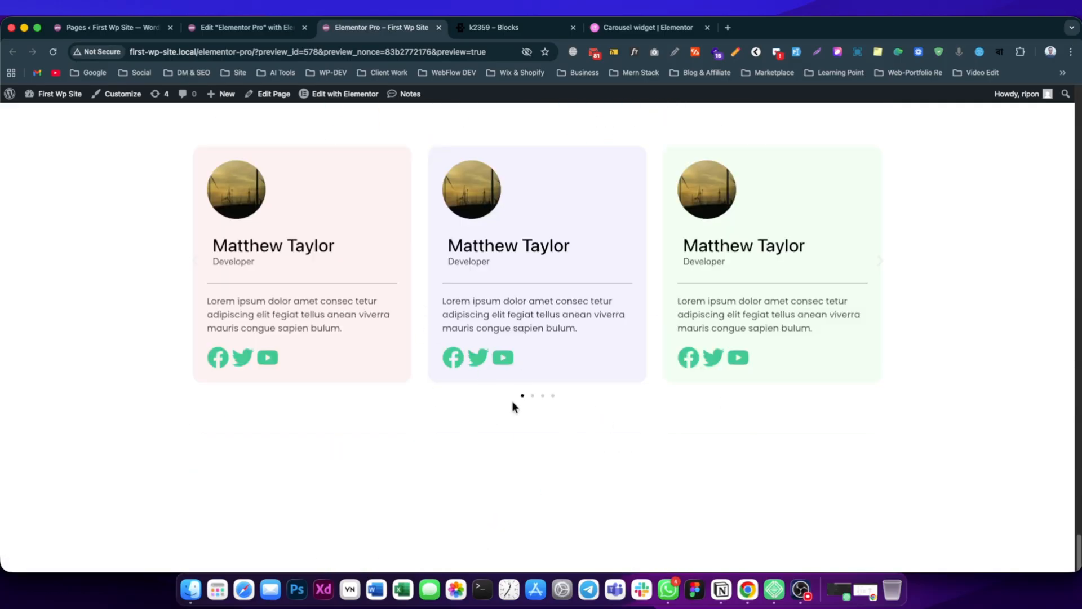
{"action": "left_click", "coordinate": [532, 395]}
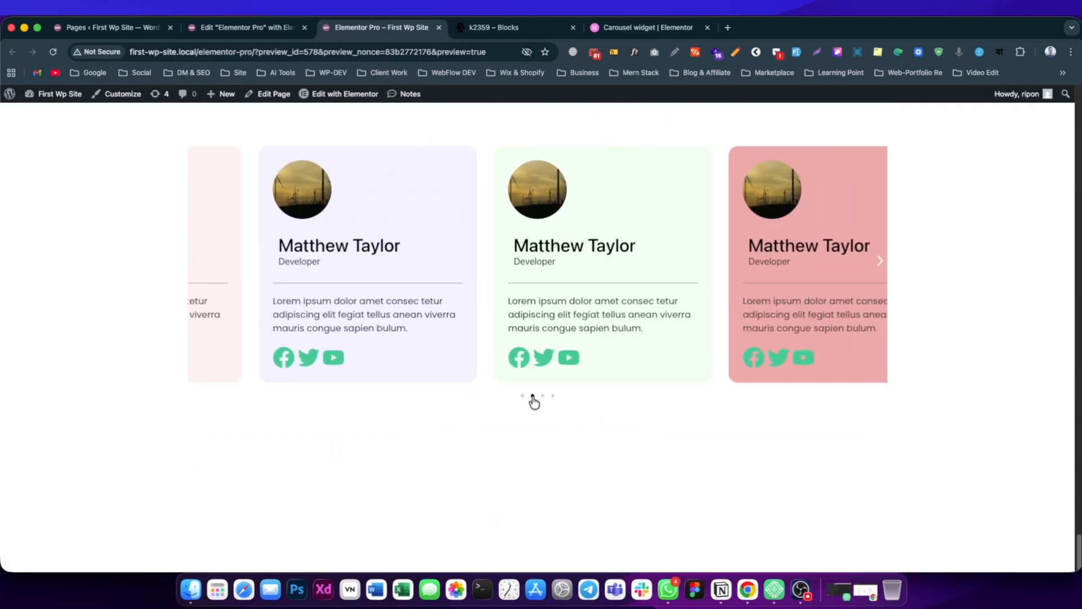
{"action": "left_click", "coordinate": [543, 395]}
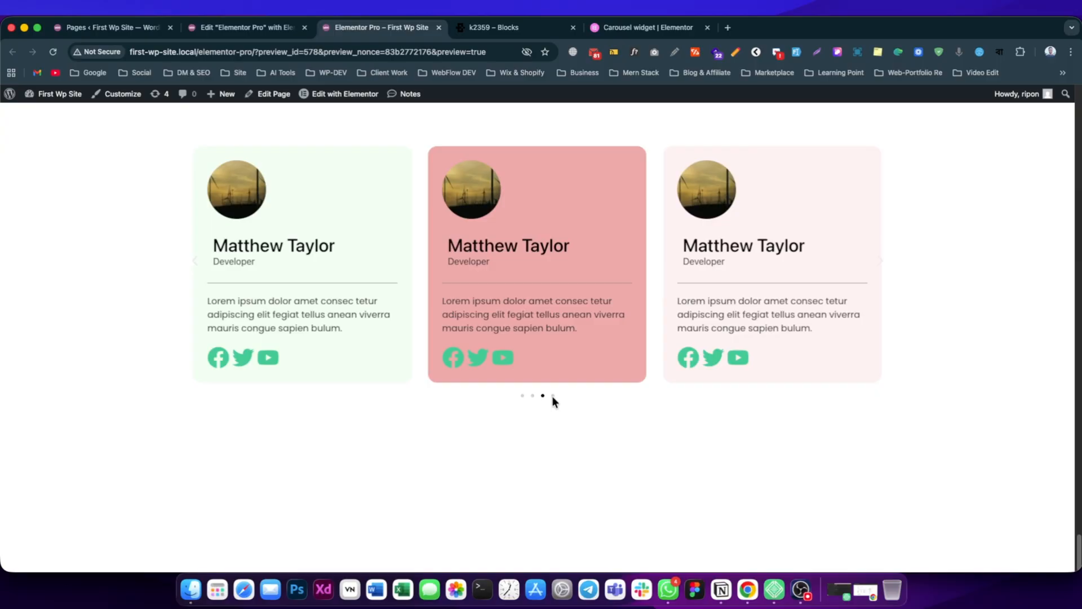
{"action": "left_click", "coordinate": [552, 395]}
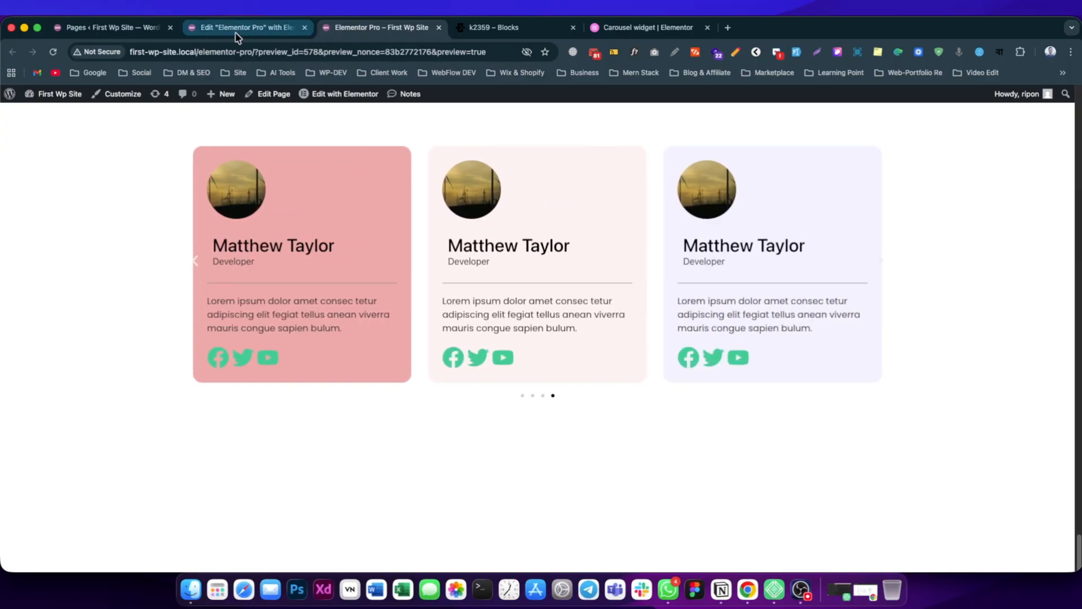
Back in the Elementor editor, set the Scroll Speed in the carousel's Settings to 2000 ms.
{"action": "left_click", "coordinate": [236, 33]}
{"action": "scroll", "coordinate": [73, 344], "scroll_direction": "down", "scroll_amount": 1}
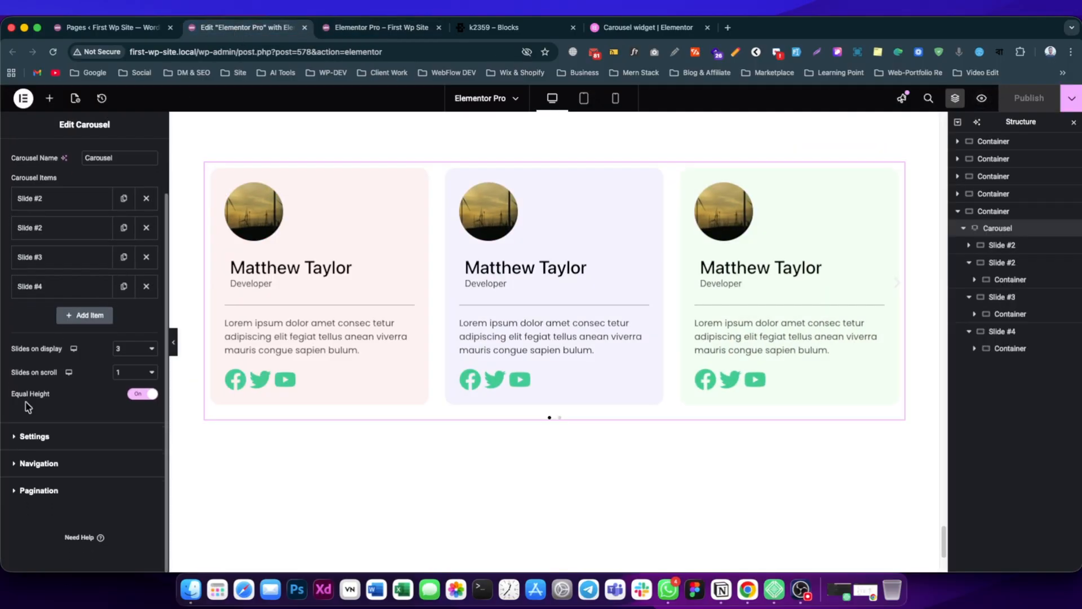
{"action": "left_click", "coordinate": [44, 444]}
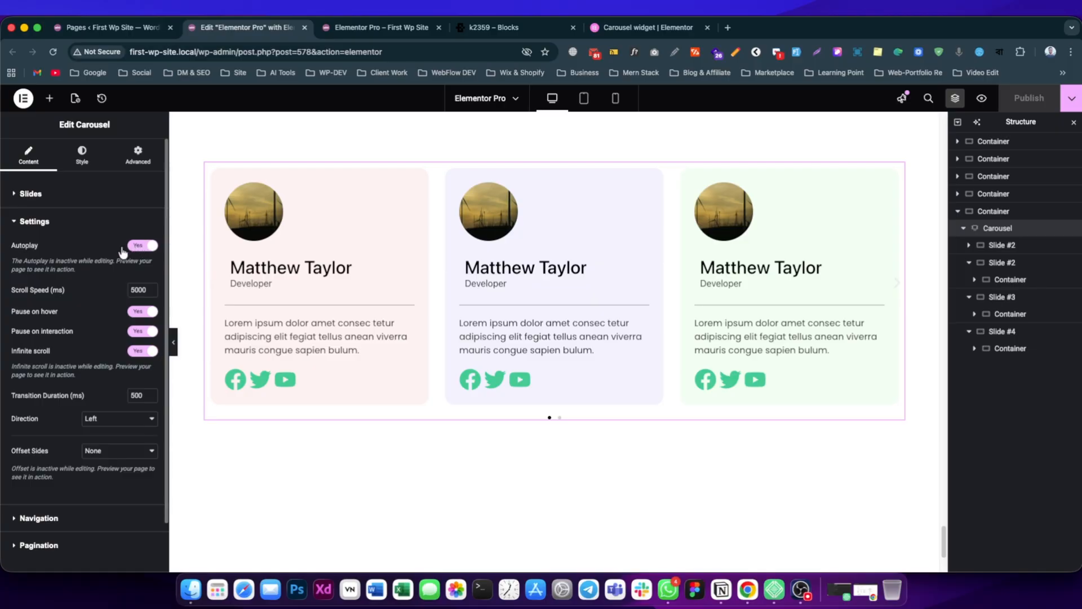
{"action": "left_click", "coordinate": [383, 27]}
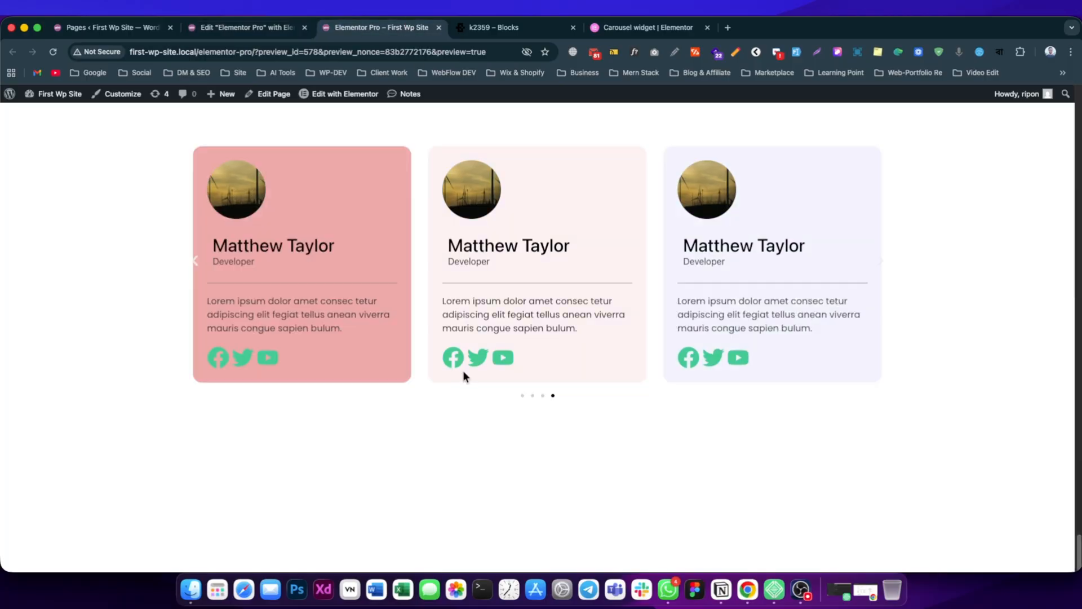
{"action": "left_click", "coordinate": [247, 27]}
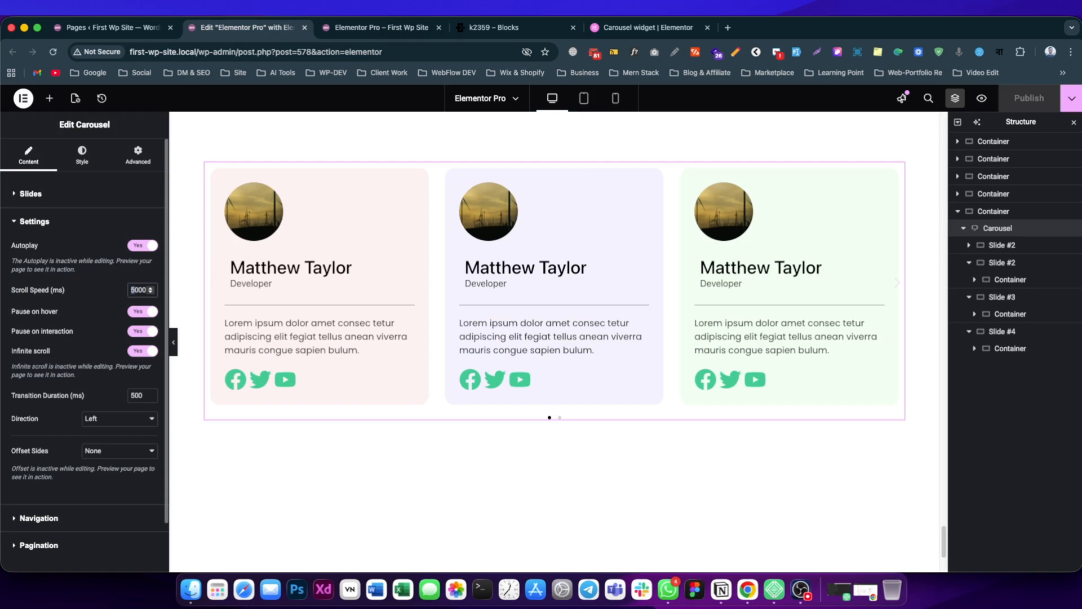
{"action": "type", "text": "2"}
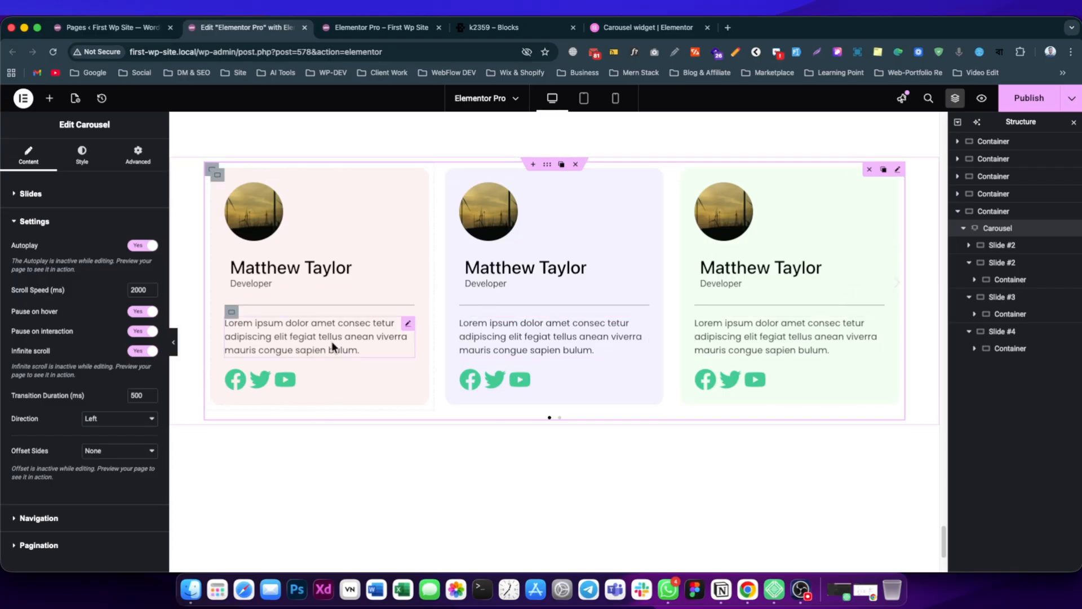
Set the carousel's Transition Duration to 200 ms.
{"action": "left_click_drag", "start_coordinate": [51, 350], "coordinate": [32, 350]}
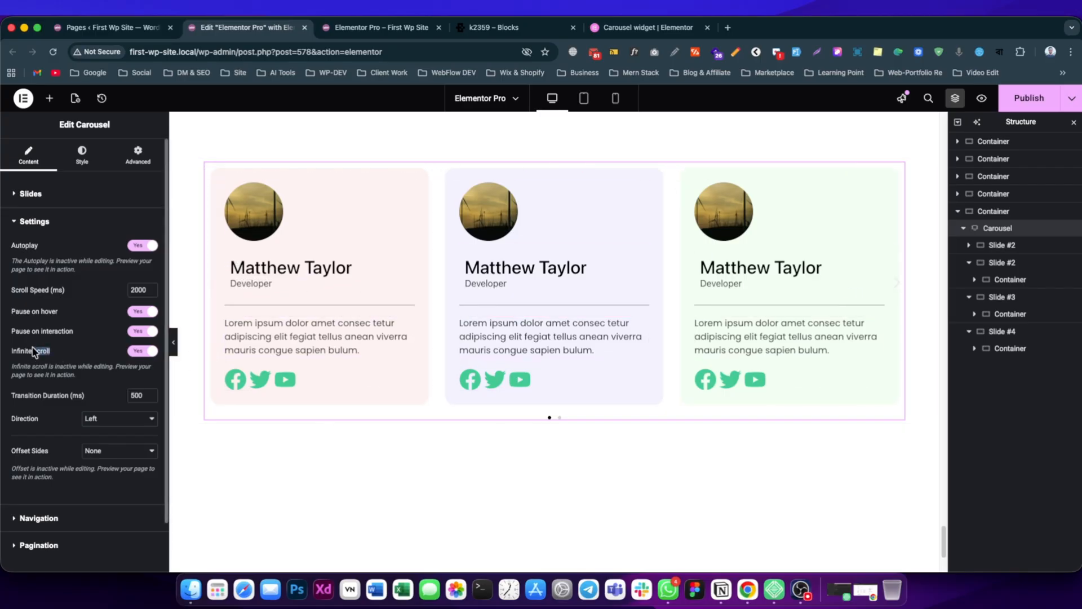
{"action": "scroll", "coordinate": [66, 376], "scroll_direction": "down", "scroll_amount": 1}
{"action": "left_click", "coordinate": [73, 345]}
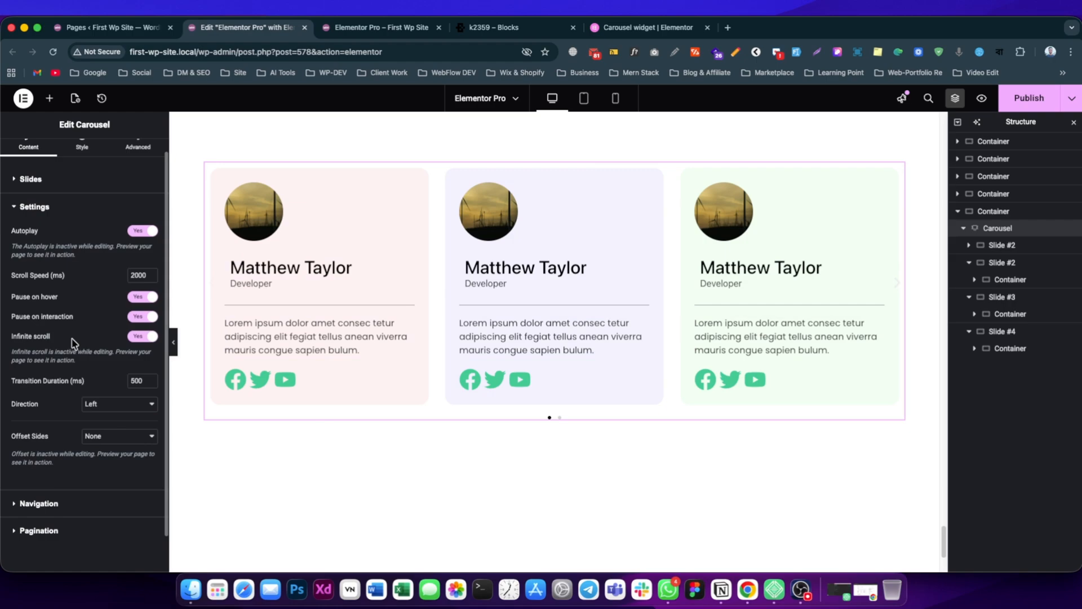
{"action": "scroll", "coordinate": [68, 380], "scroll_direction": "down", "scroll_amount": 1}
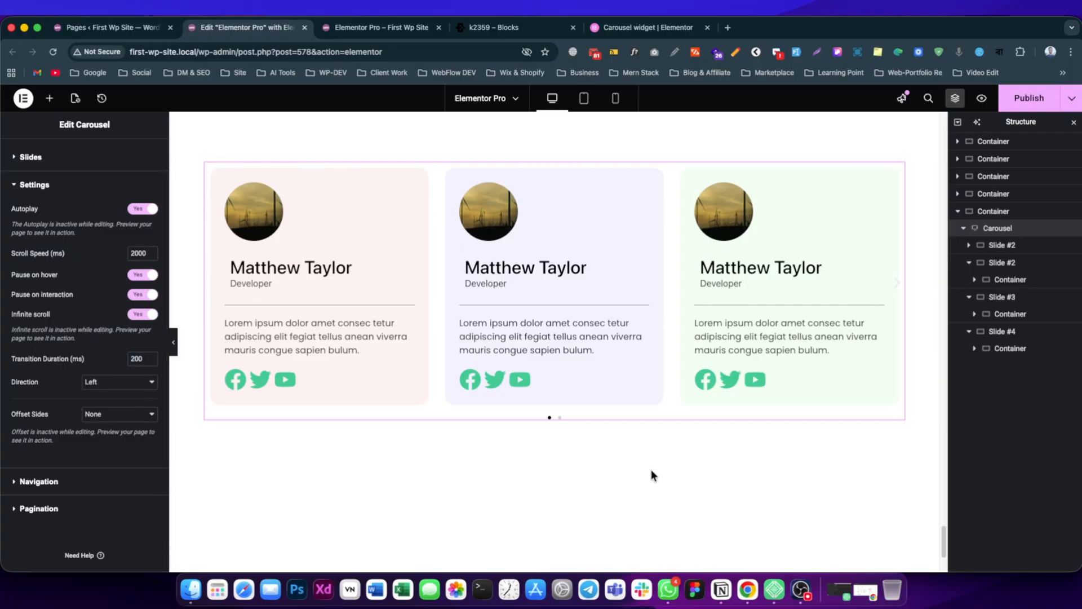
Publish the page and reload its preview to watch the carousel autoplay.
{"action": "left_click", "coordinate": [1039, 98]}
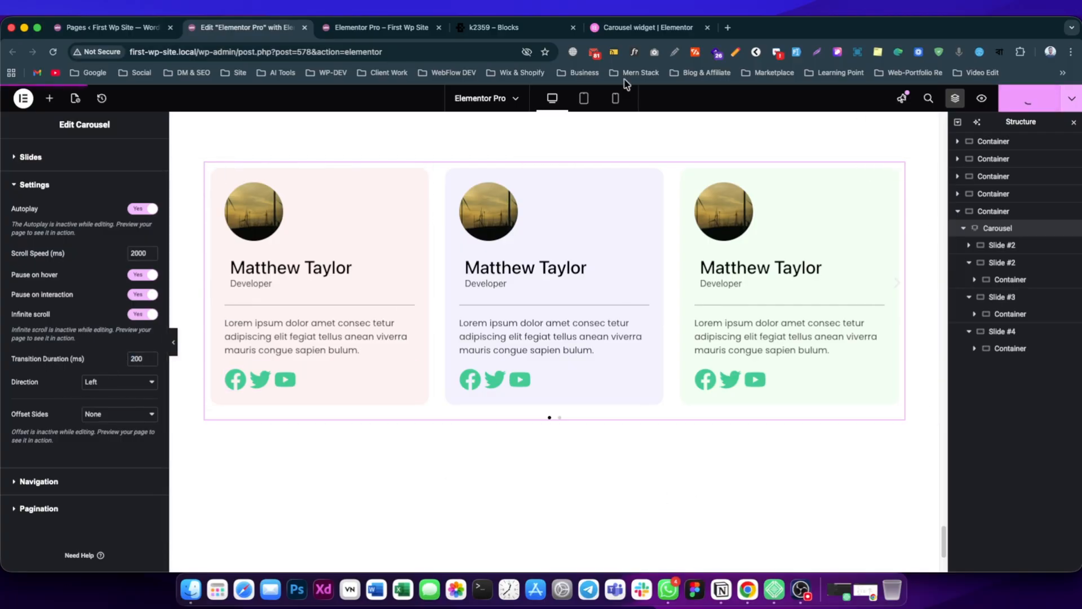
{"action": "left_click", "coordinate": [376, 28]}
{"action": "key", "text": "super+r"}
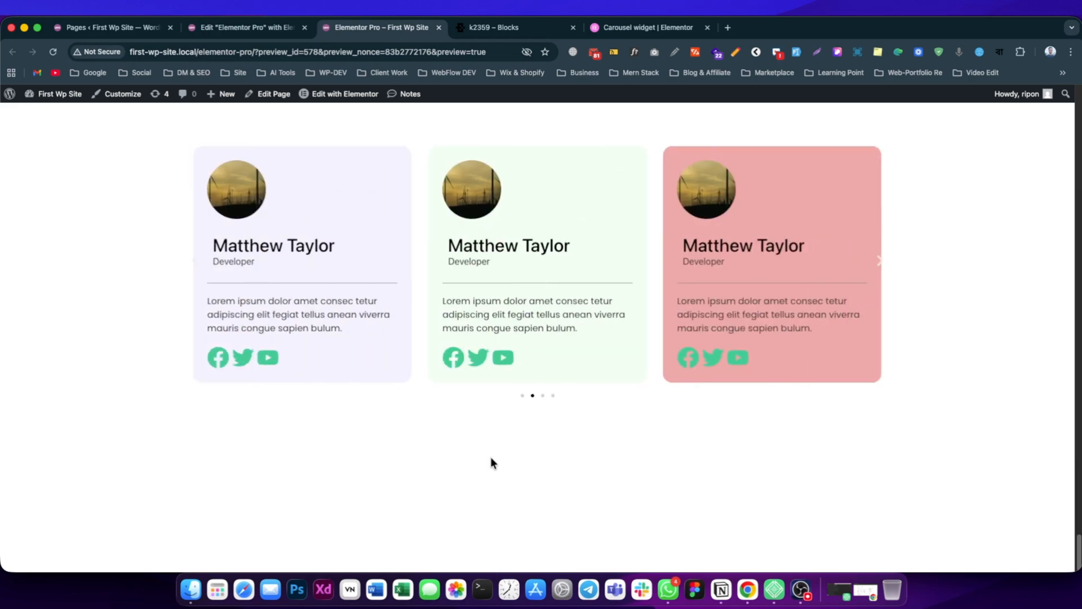
Return to the Elementor editor and set the carousel's Direction to Right.
{"action": "left_click", "coordinate": [242, 27]}
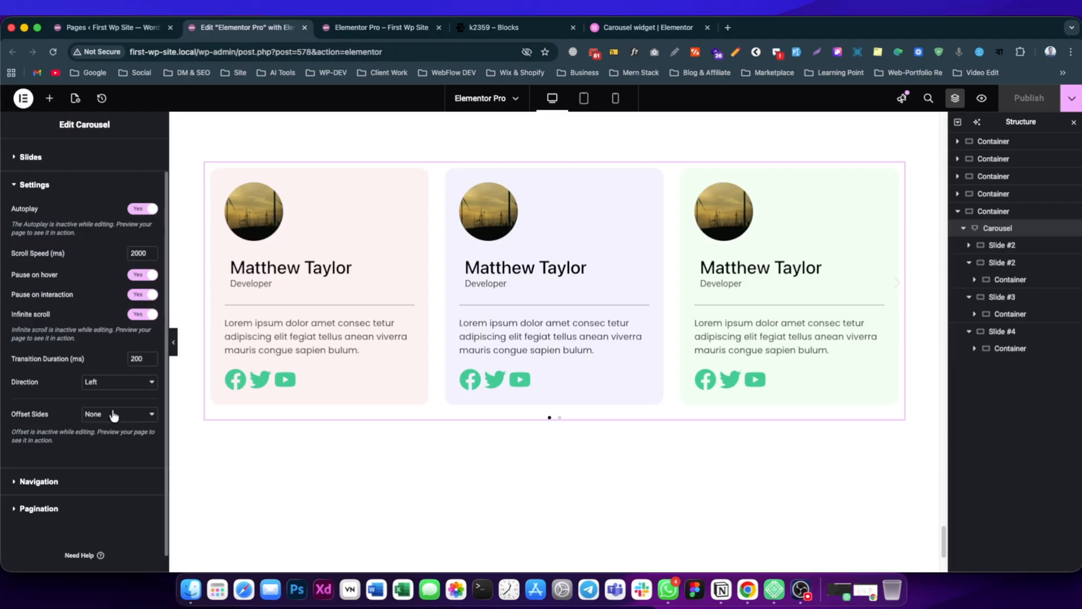
{"action": "left_click", "coordinate": [105, 389]}
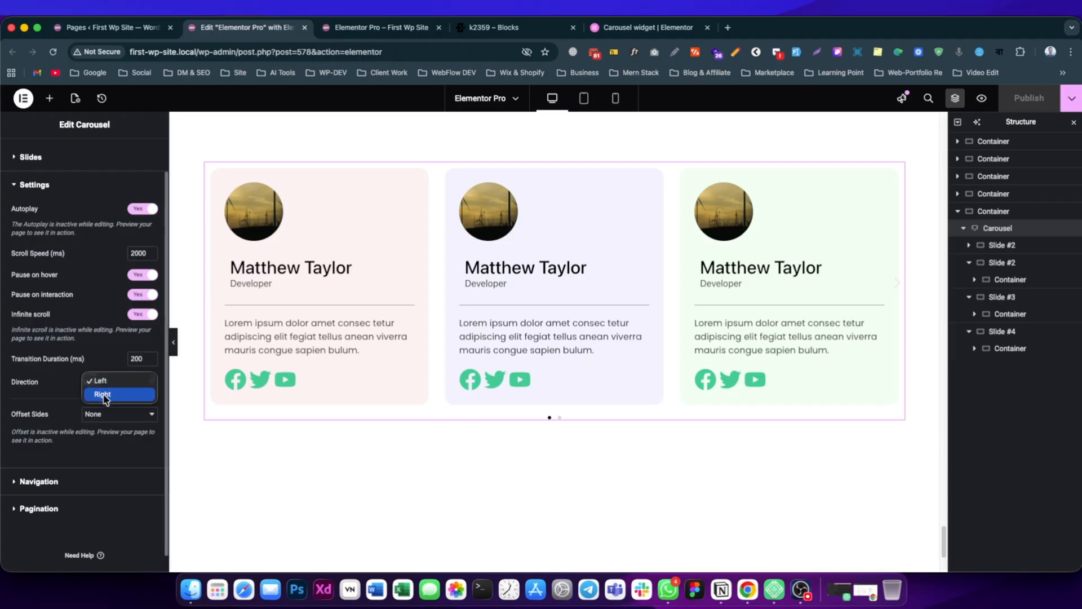
{"action": "left_click", "coordinate": [103, 394]}
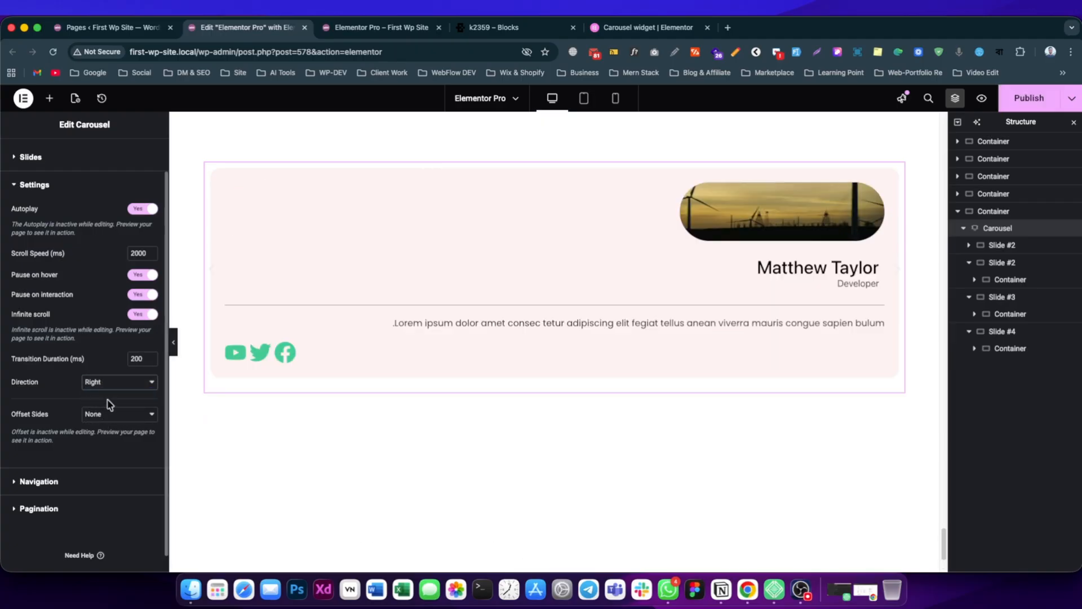
Open the carousel's Navigation settings and examine the Previous Arrow and Next Arrow options.
{"action": "scroll", "coordinate": [43, 431], "scroll_direction": "down", "scroll_amount": 1}
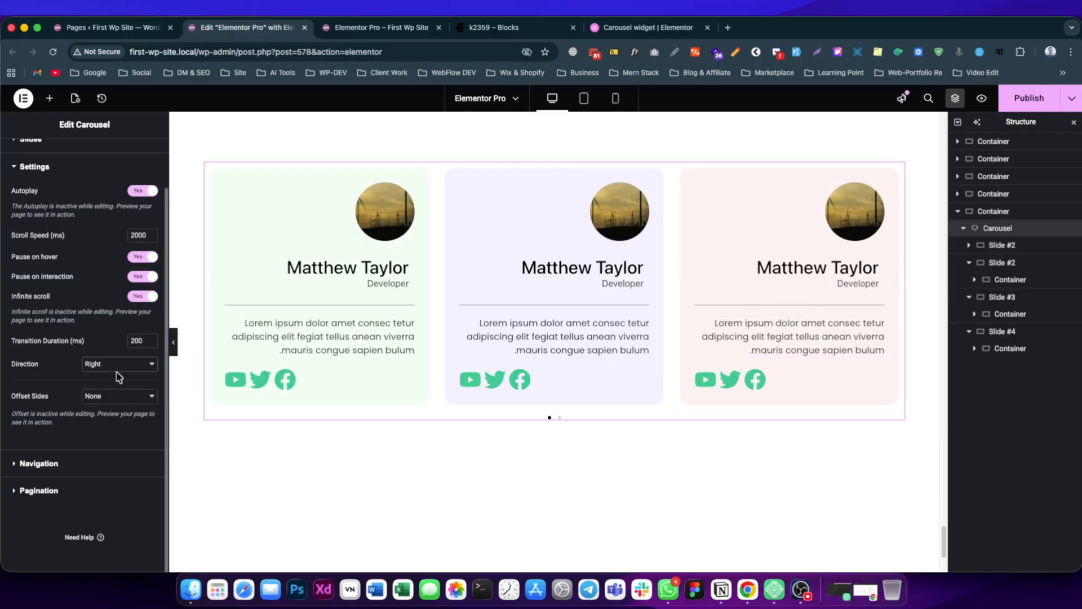
{"action": "left_click", "coordinate": [39, 463]}
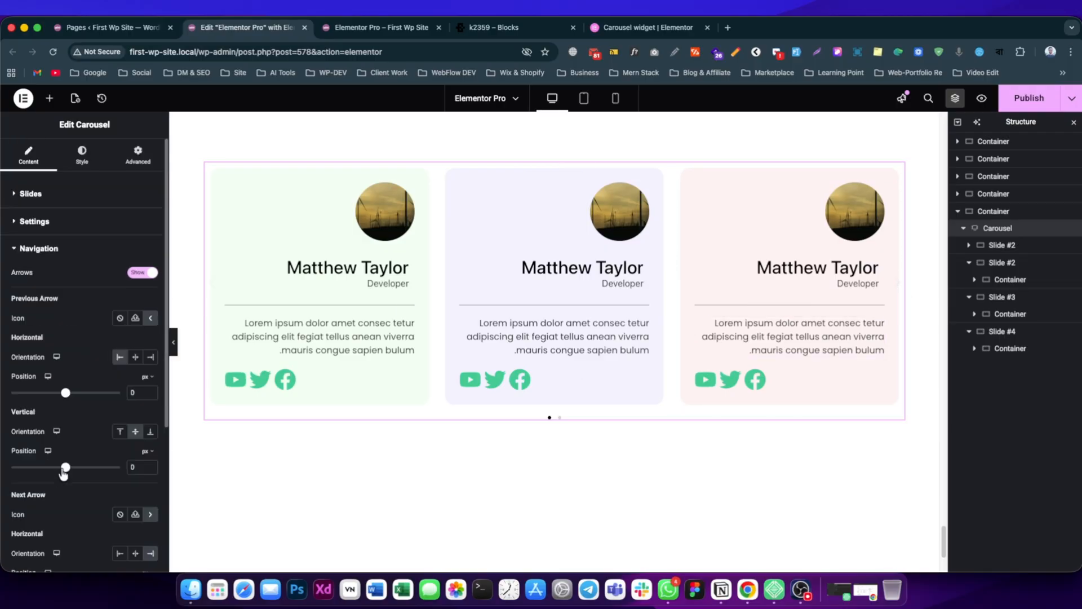
{"action": "scroll", "coordinate": [39, 304], "scroll_direction": "down", "scroll_amount": 1}
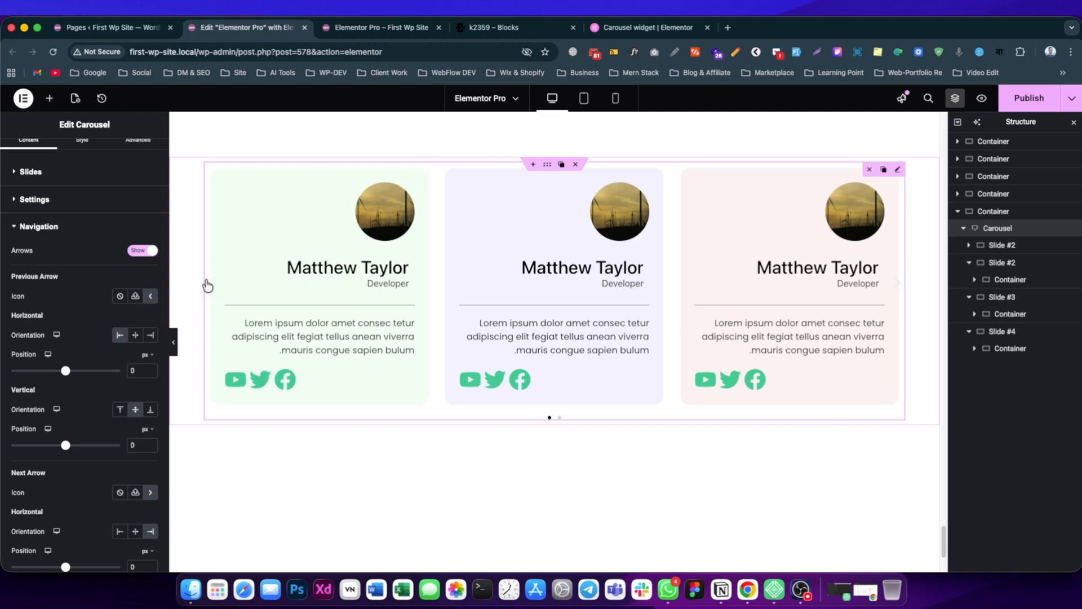
Style the carousel's navigation arrows with a size of 74 px and the red color #EB0E0E.
{"action": "left_click", "coordinate": [82, 142]}
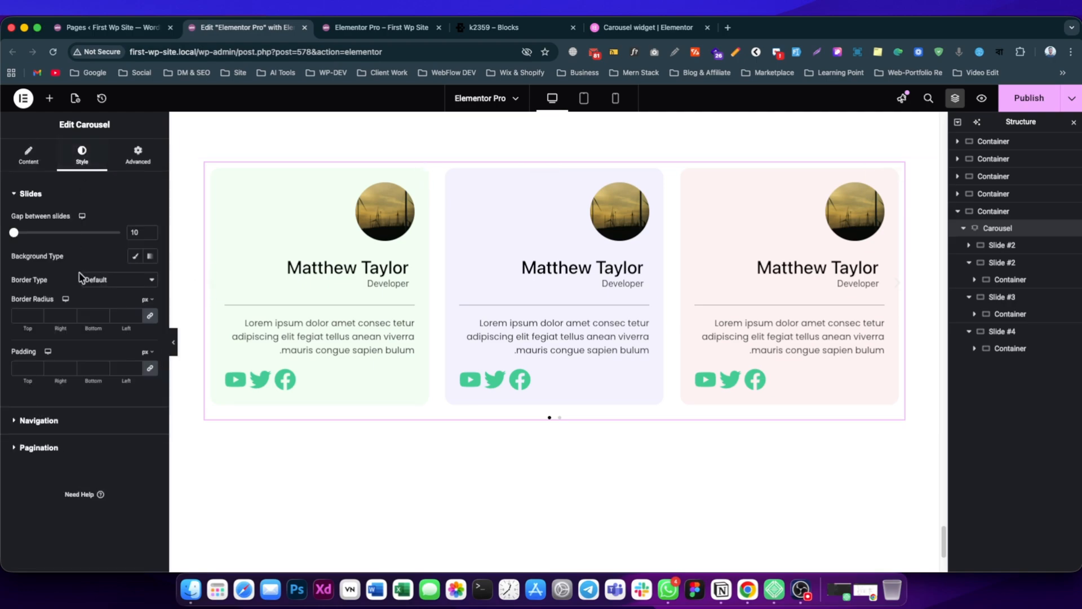
{"action": "left_click", "coordinate": [39, 421]}
{"action": "mouse_move", "coordinate": [10, 275]}
{"action": "left_mouse_down"}
{"action": "mouse_move", "coordinate": [42, 276]}
{"action": "mouse_move", "coordinate": [30, 278]}
{"action": "left_mouse_up"}
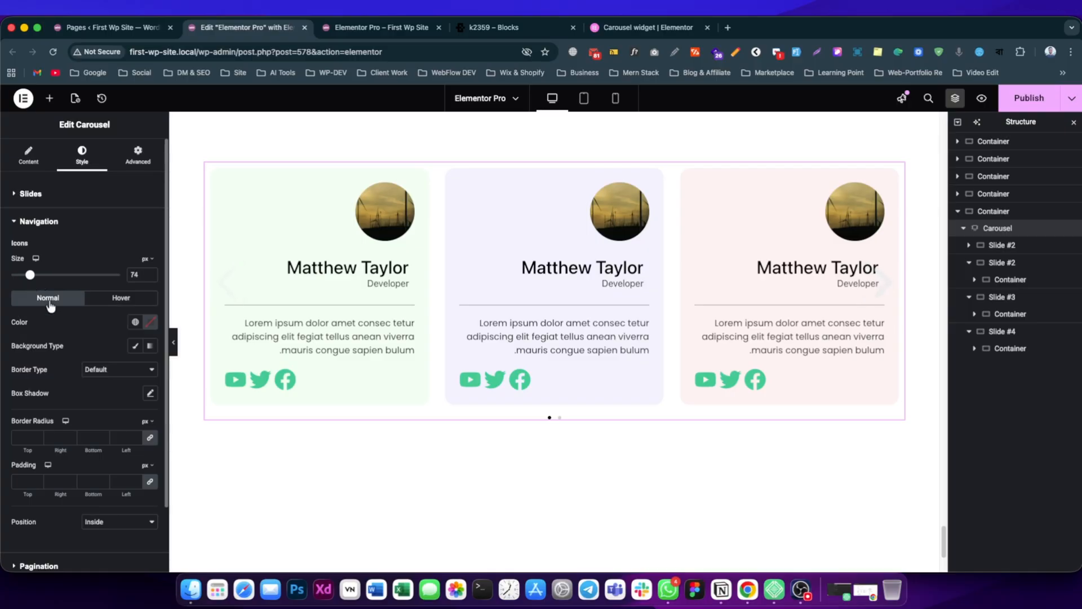
{"action": "left_click", "coordinate": [153, 324]}
{"action": "left_click_drag", "start_coordinate": [160, 372], "coordinate": [219, 363]}
{"action": "mouse_move", "coordinate": [159, 328]}
{"action": "left_mouse_down"}
{"action": "mouse_move", "coordinate": [122, 303]}
{"action": "mouse_move", "coordinate": [208, 374]}
{"action": "left_mouse_up"}
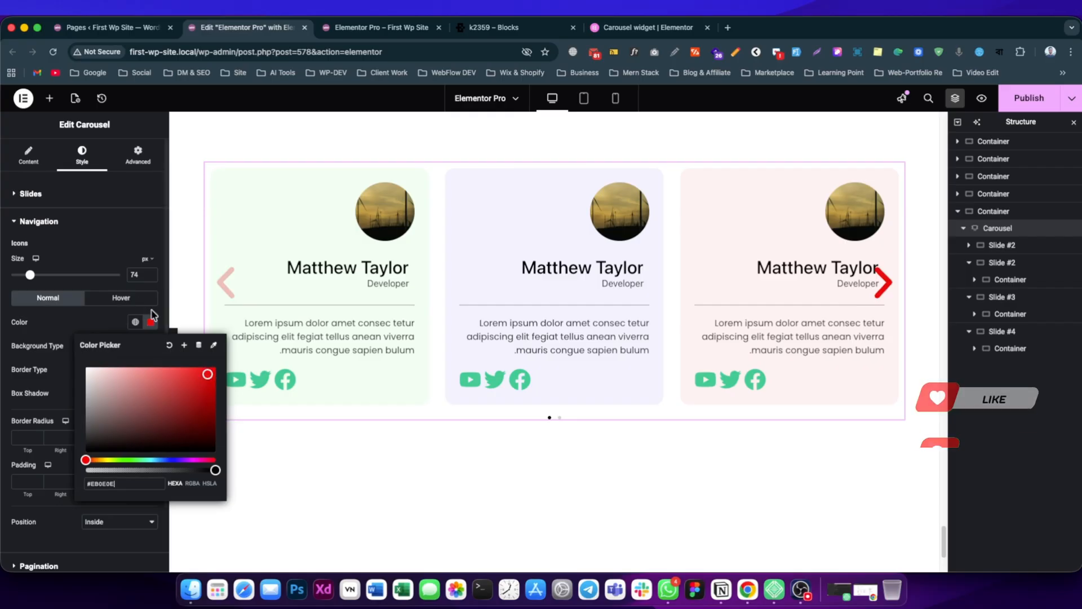
{"action": "left_click", "coordinate": [87, 256]}
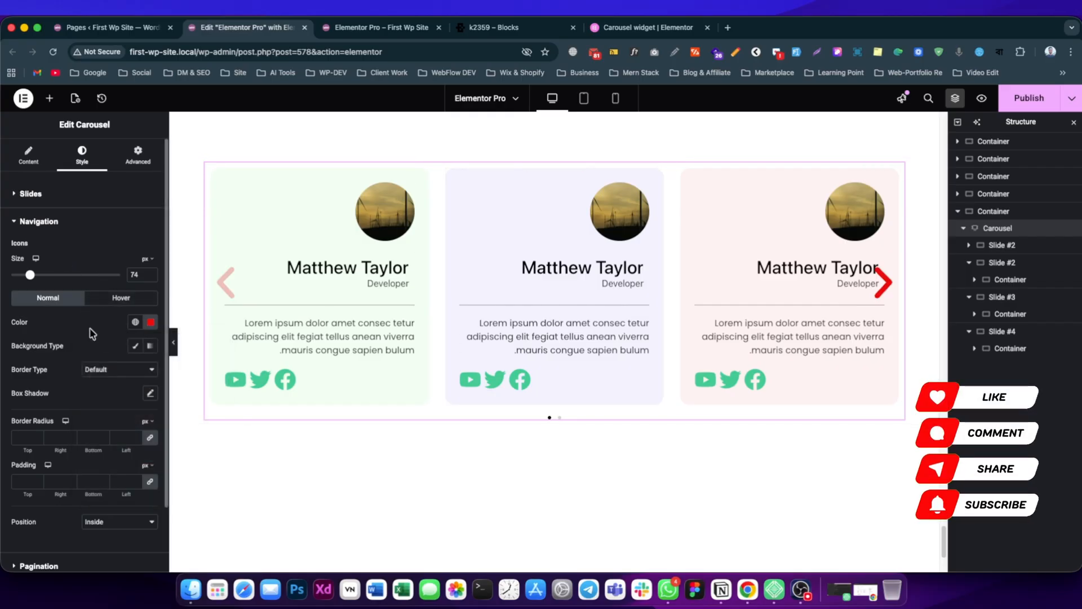
Set the horizontal orientation of both the Previous Arrow and the Next Arrow to Center.
{"action": "left_click", "coordinate": [28, 155]}
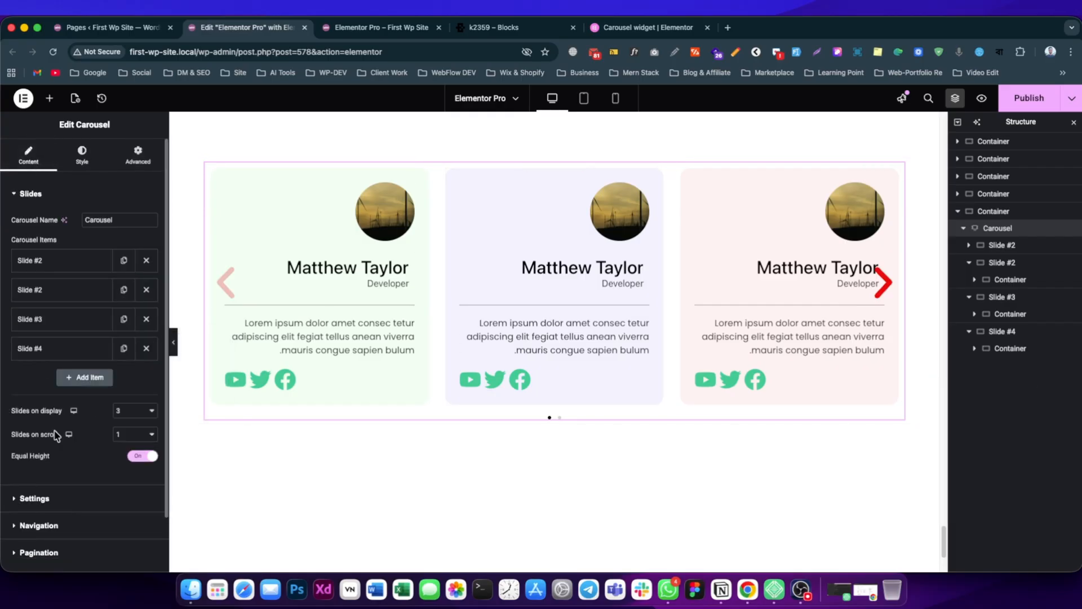
{"action": "scroll", "coordinate": [51, 462], "scroll_direction": "down", "scroll_amount": 2}
{"action": "left_click", "coordinate": [44, 492]}
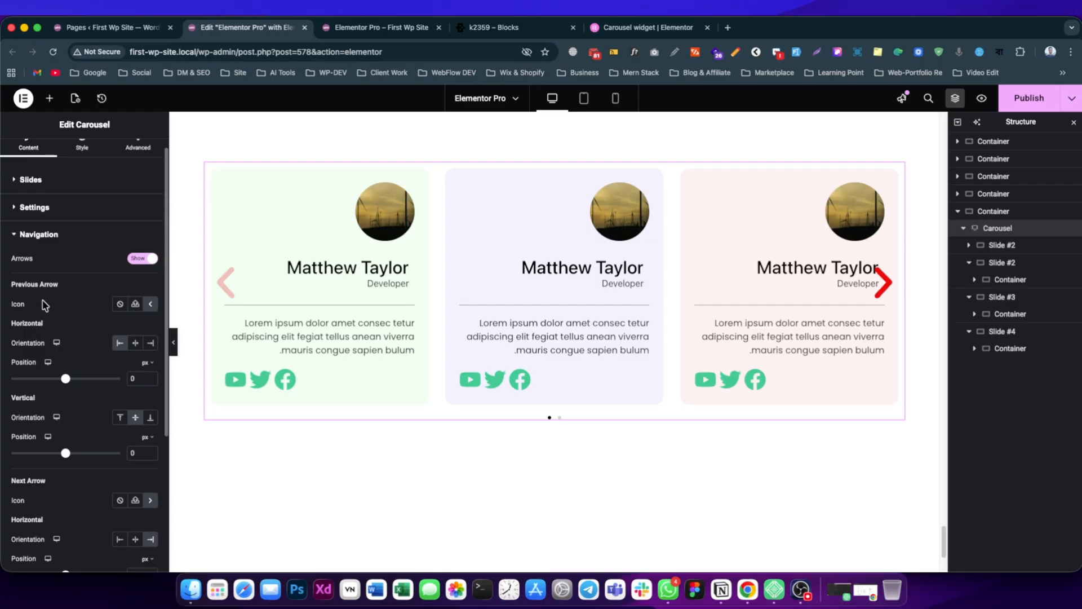
{"action": "scroll", "coordinate": [47, 316], "scroll_direction": "down", "scroll_amount": 1}
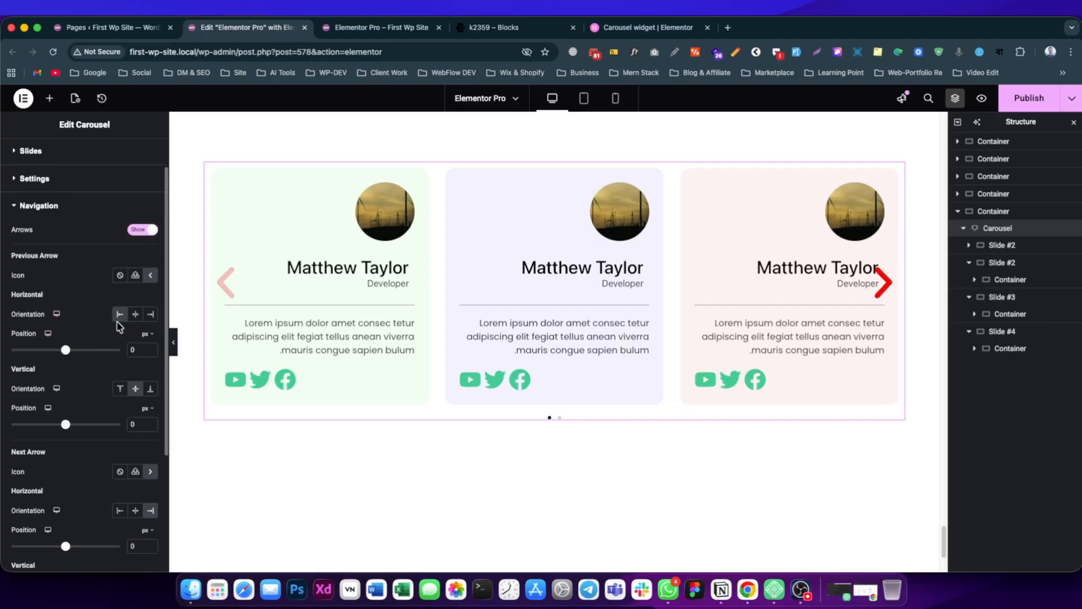
{"action": "scroll", "coordinate": [514, 339], "scroll_direction": "up", "scroll_amount": 1}
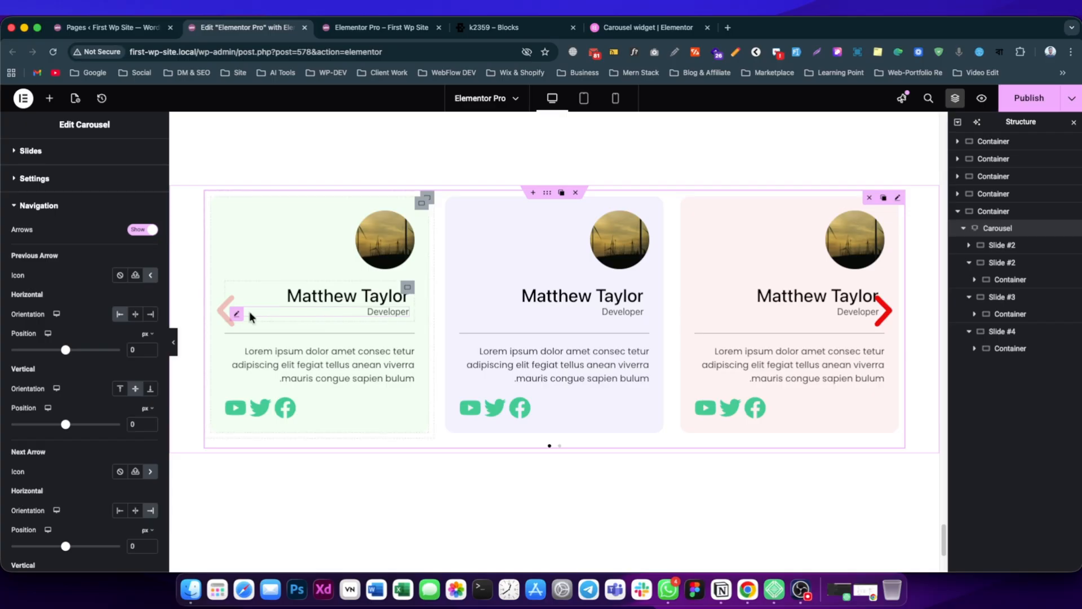
{"action": "left_click", "coordinate": [136, 315]}
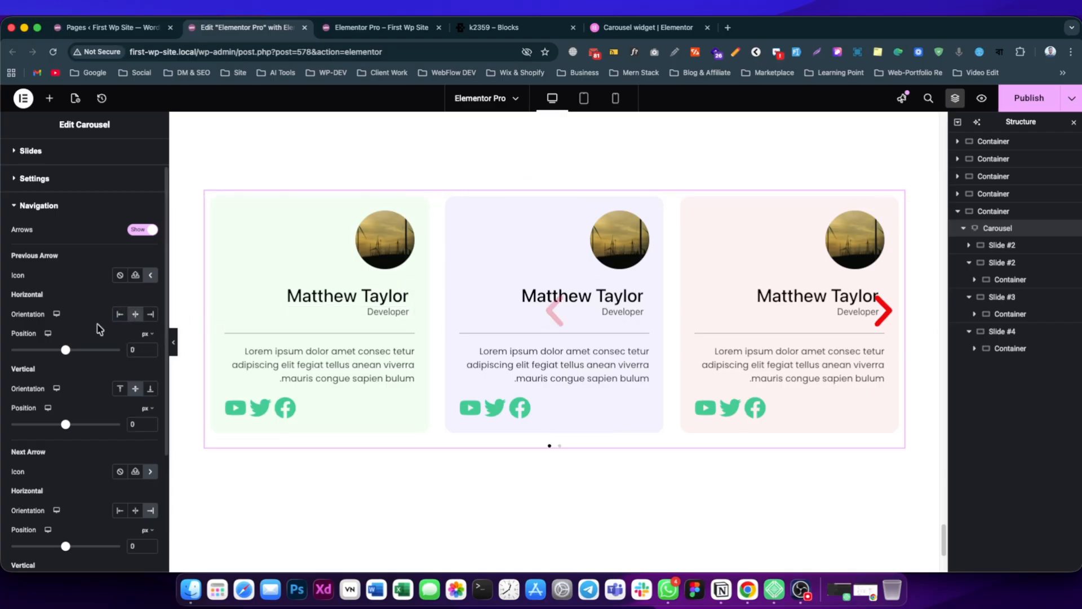
{"action": "left_click", "coordinate": [134, 513]}
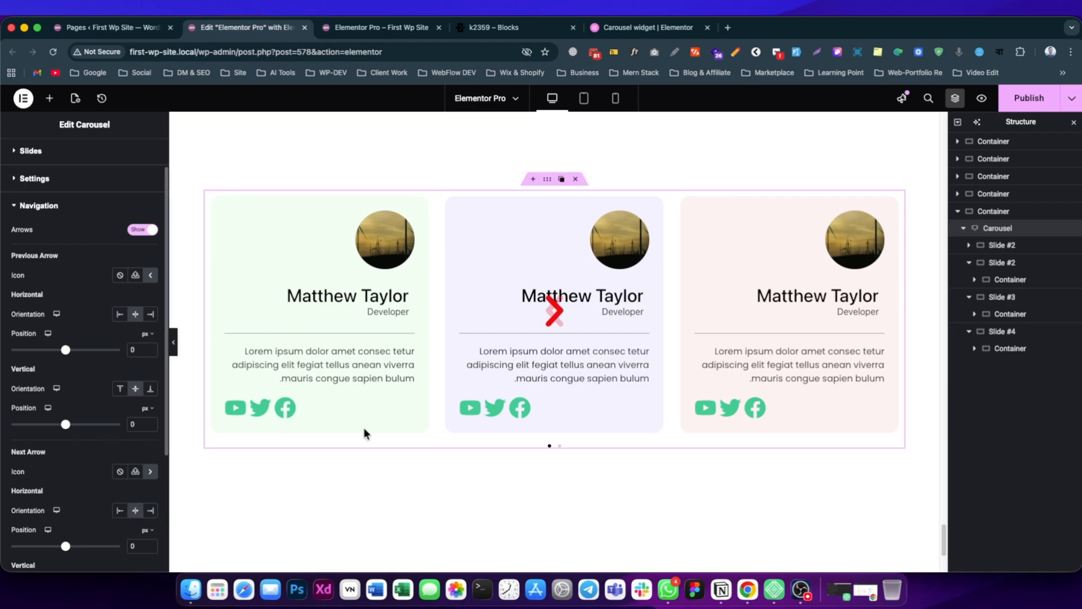
Set the vertical orientation of both the Next Arrow and the Previous Arrow to the bottom.
{"action": "scroll", "coordinate": [141, 508], "scroll_direction": "down", "scroll_amount": 4}
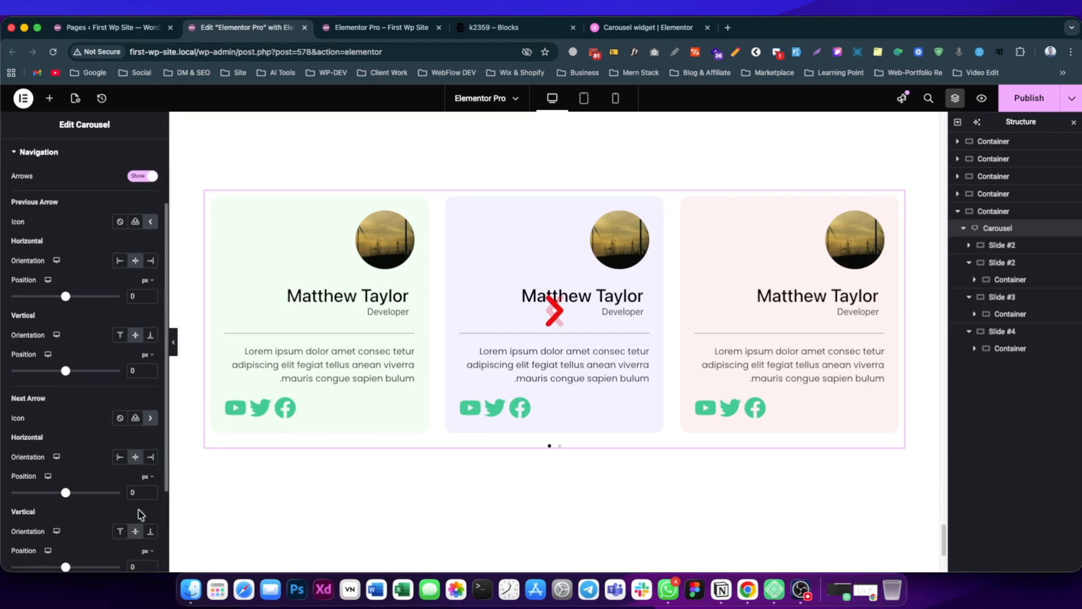
{"action": "left_click", "coordinate": [151, 489]}
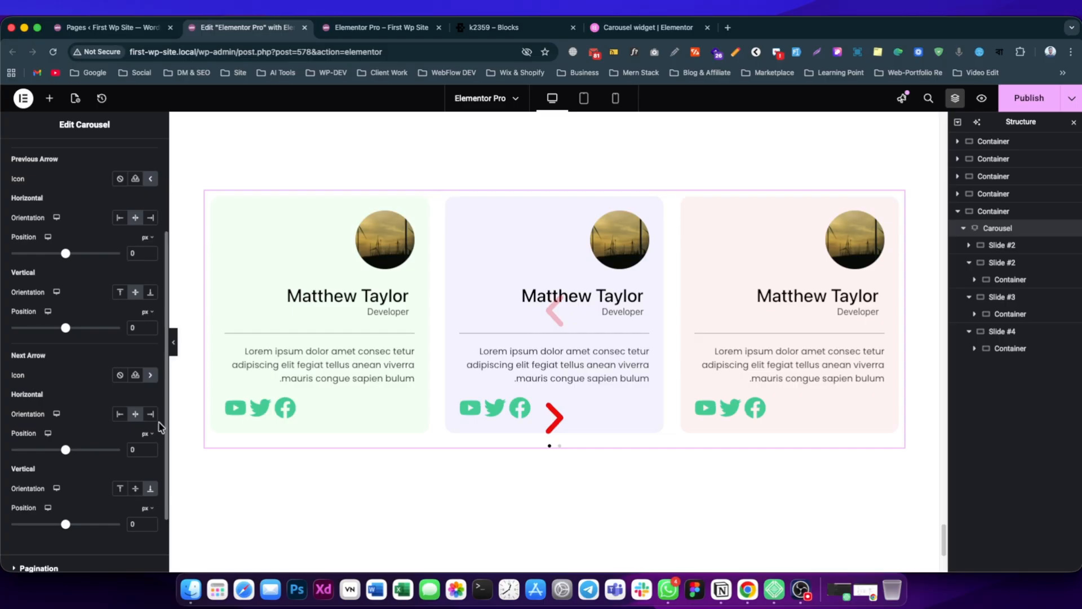
{"action": "left_click", "coordinate": [150, 293]}
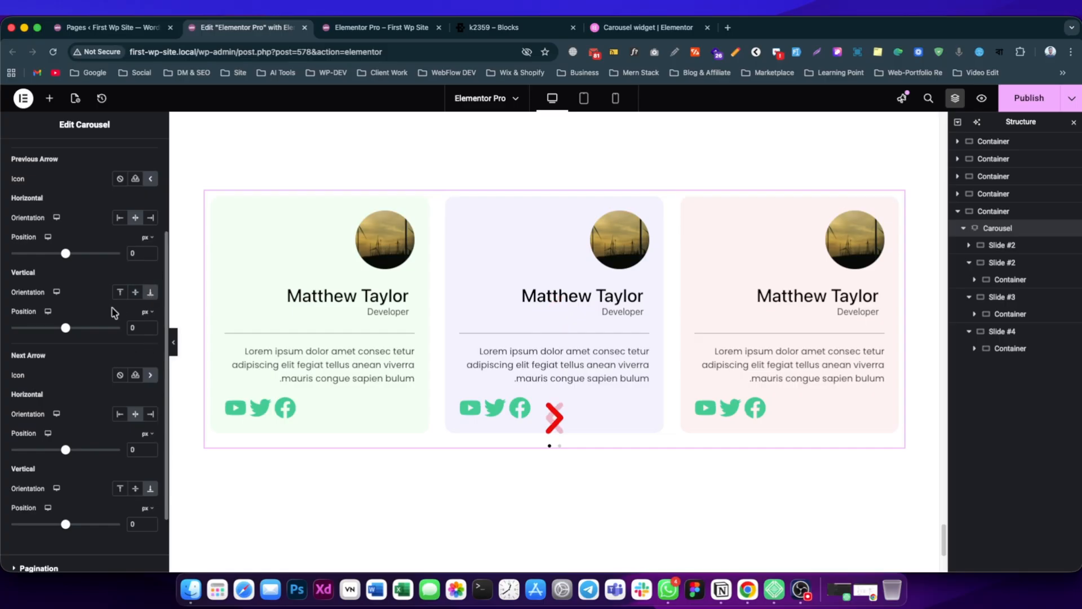
Offset the Previous Arrow to -83 px horizontally and 144 px vertically, and the Next Arrow to -41 px horizontally and 134 px vertically.
{"action": "mouse_move", "coordinate": [68, 333]}
{"action": "left_mouse_down"}
{"action": "mouse_move", "coordinate": [78, 332]}
{"action": "mouse_move", "coordinate": [68, 333]}
{"action": "left_mouse_up"}
{"action": "mouse_move", "coordinate": [69, 255]}
{"action": "left_mouse_down"}
{"action": "mouse_move", "coordinate": [56, 256]}
{"action": "mouse_move", "coordinate": [65, 257]}
{"action": "left_mouse_up"}
{"action": "left_click_drag", "start_coordinate": [65, 450], "coordinate": [63, 456]}
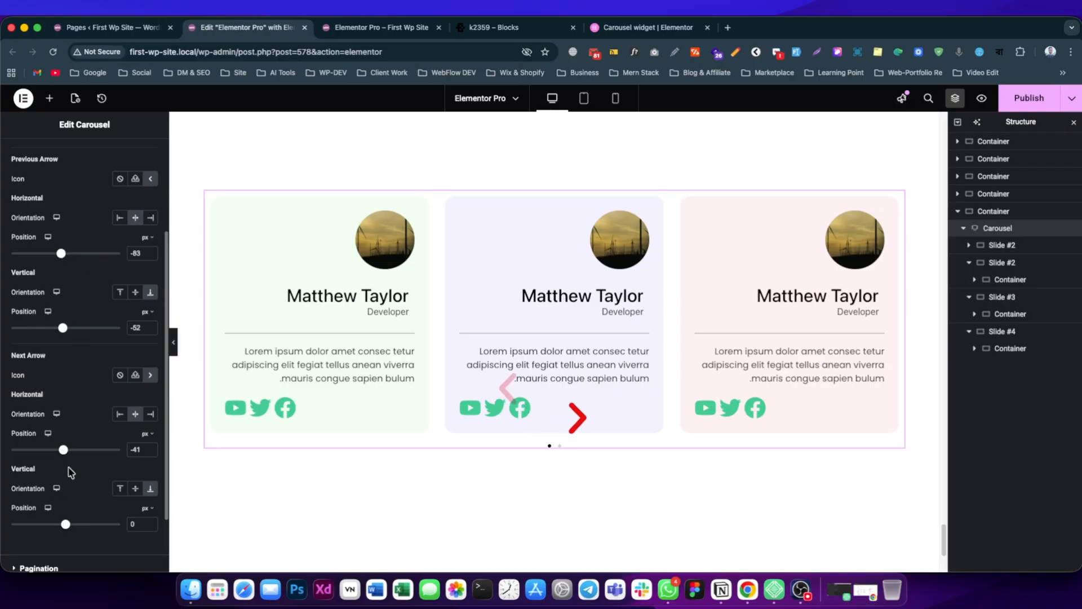
{"action": "scroll", "coordinate": [128, 328], "scroll_direction": "down", "scroll_amount": 1}
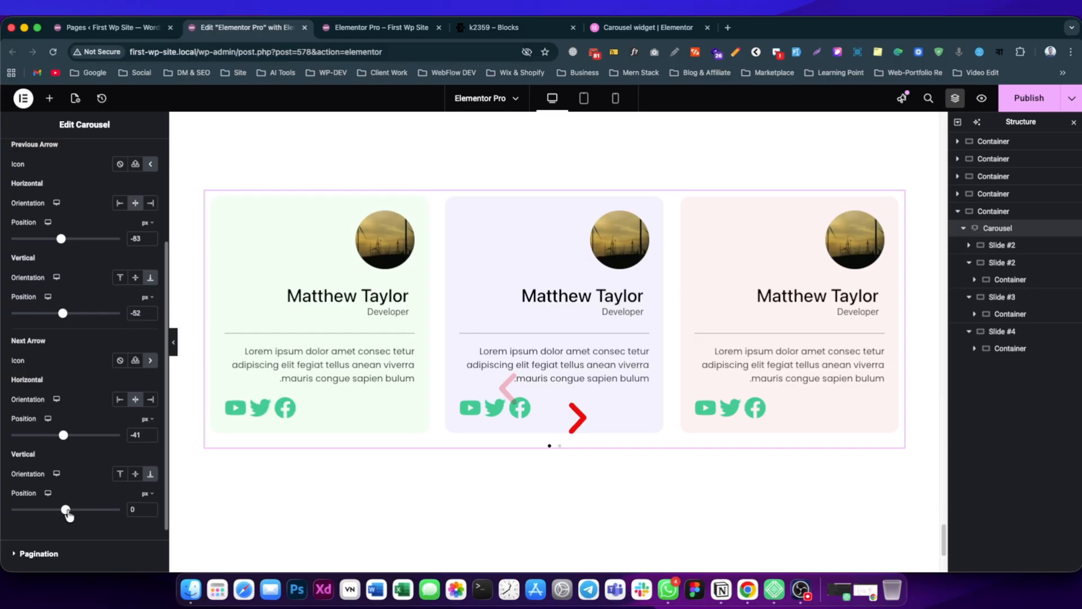
{"action": "left_click_drag", "start_coordinate": [68, 511], "coordinate": [73, 512]}
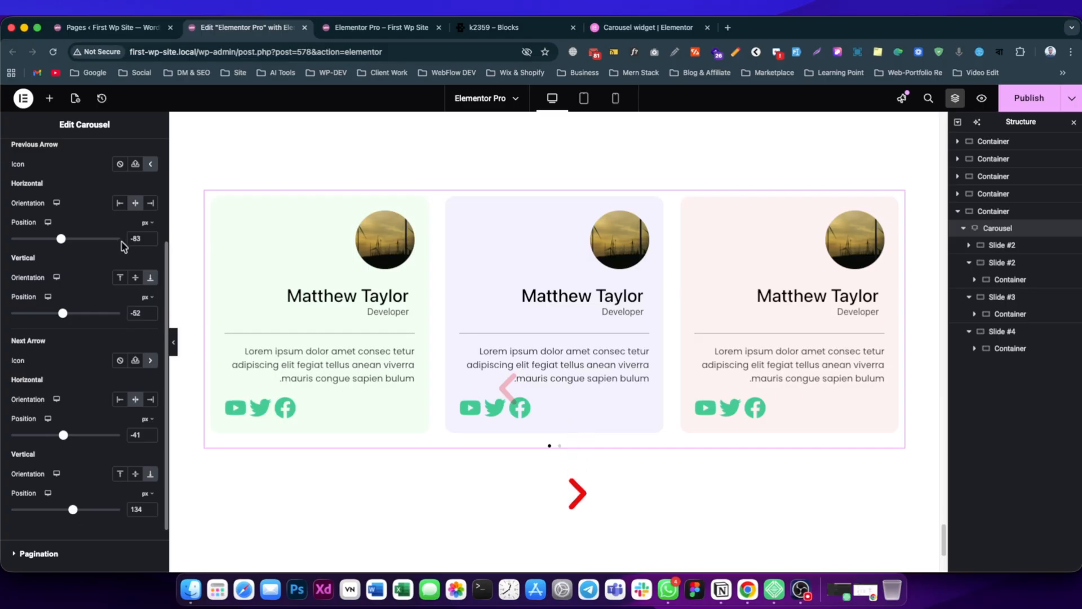
{"action": "left_click_drag", "start_coordinate": [68, 317], "coordinate": [79, 321]}
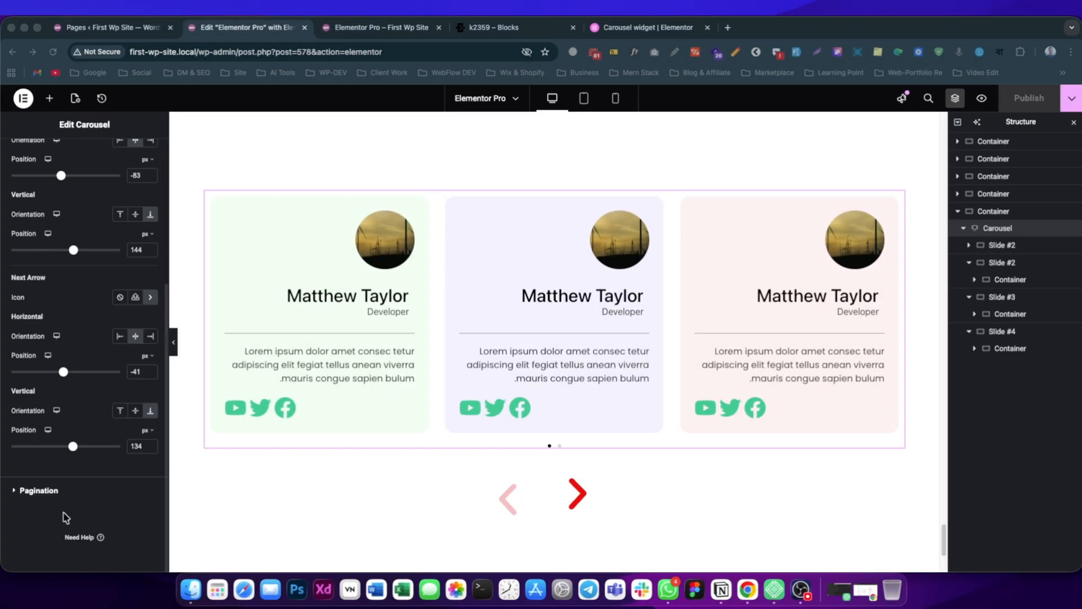
Set the carousel's Direction to Left.
{"action": "scroll", "coordinate": [56, 315], "scroll_direction": "up", "scroll_amount": 5}
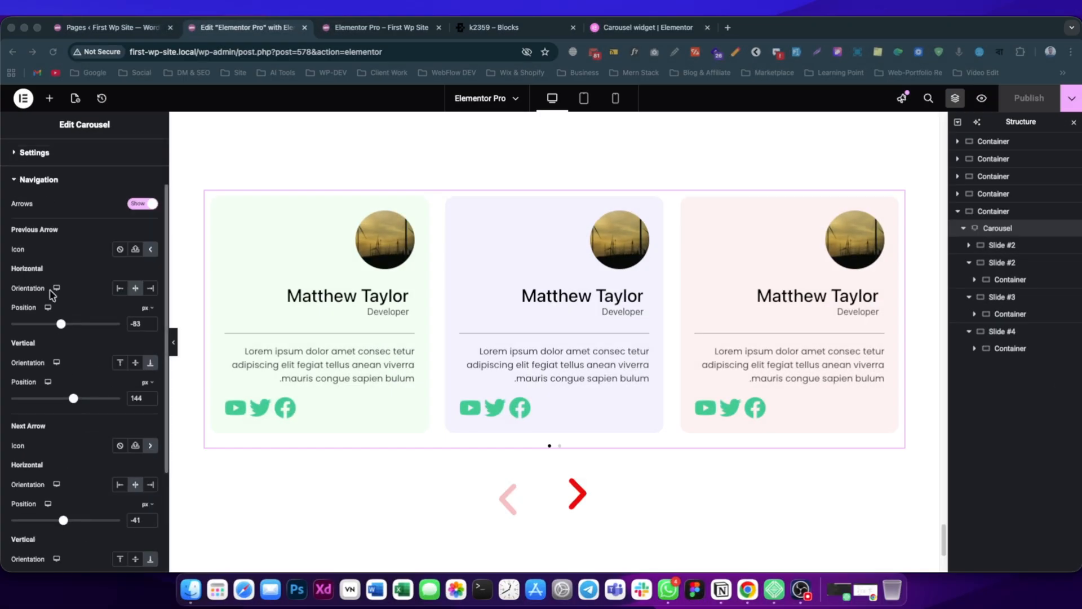
{"action": "left_click", "coordinate": [36, 181]}
{"action": "left_click", "coordinate": [66, 197]}
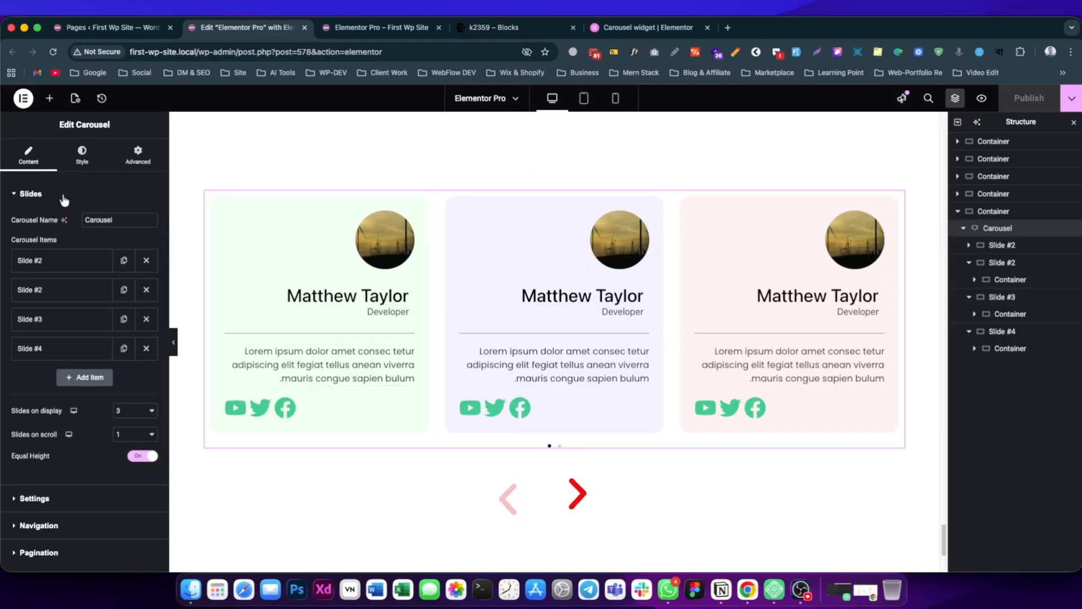
{"action": "scroll", "coordinate": [90, 431], "scroll_direction": "down", "scroll_amount": 1}
{"action": "left_click", "coordinate": [63, 454]}
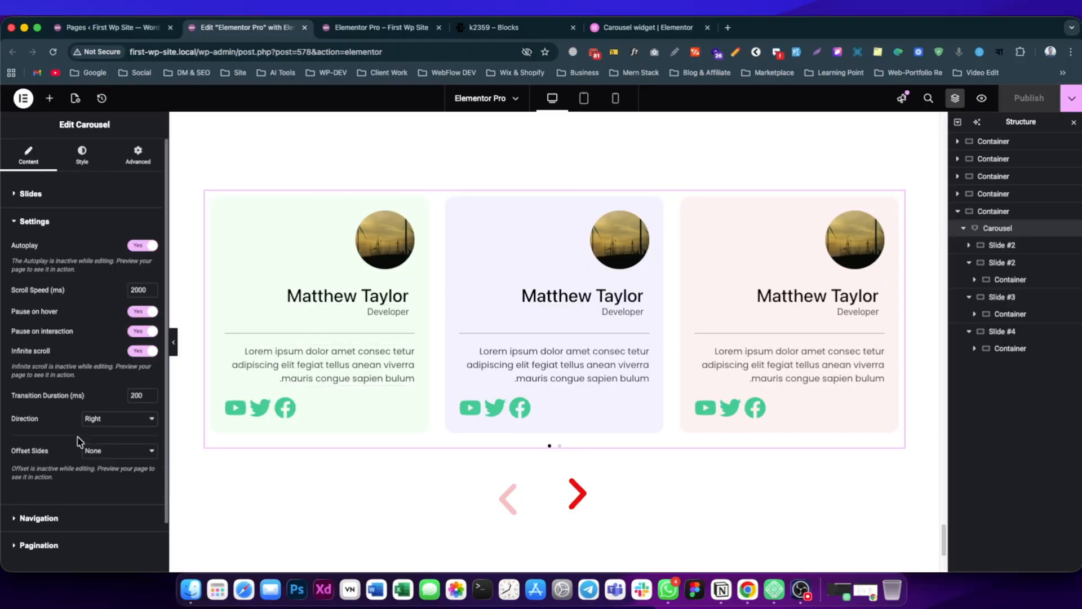
{"action": "left_click", "coordinate": [104, 422]}
{"action": "left_click", "coordinate": [93, 406]}
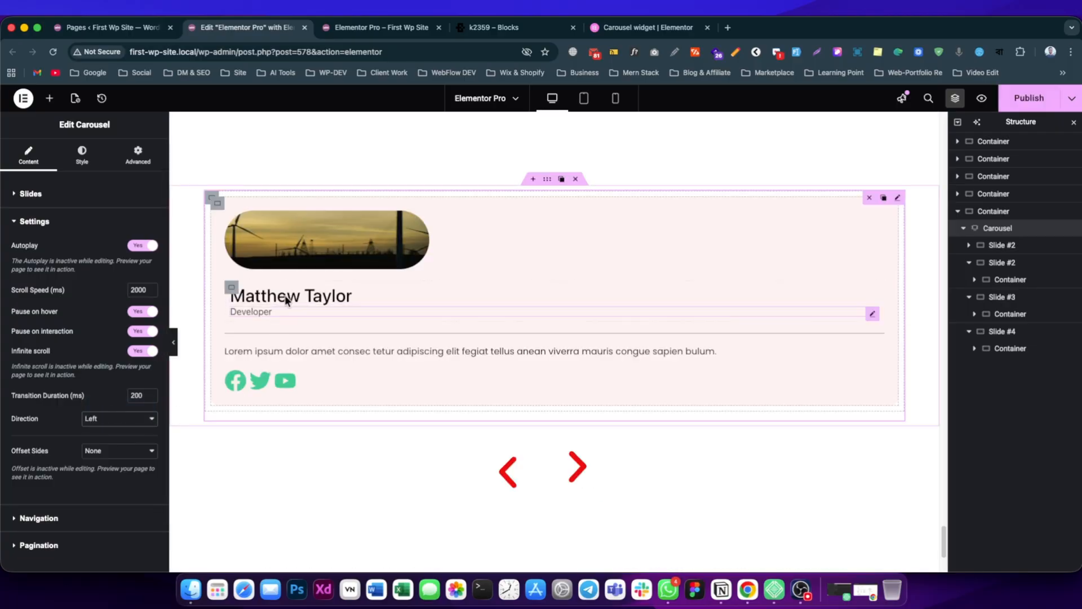
Examine the carousel's Navigation settings, including the icon library available for the Previous Arrow.
{"action": "scroll", "coordinate": [305, 328], "scroll_direction": "down", "scroll_amount": 1}
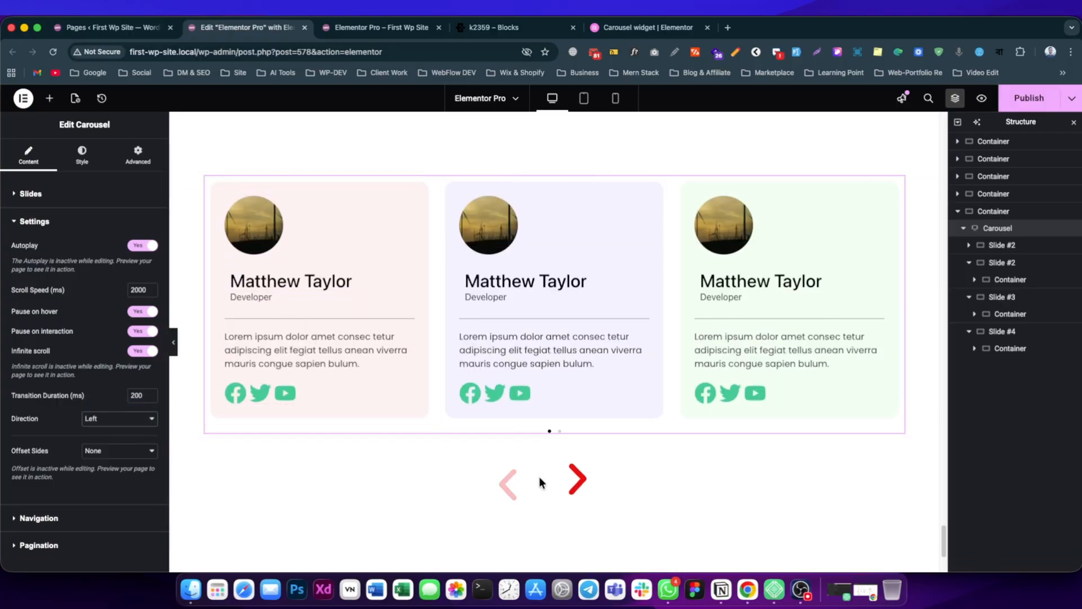
{"action": "scroll", "coordinate": [569, 485], "scroll_direction": "down", "scroll_amount": 1}
{"action": "left_click", "coordinate": [142, 511]}
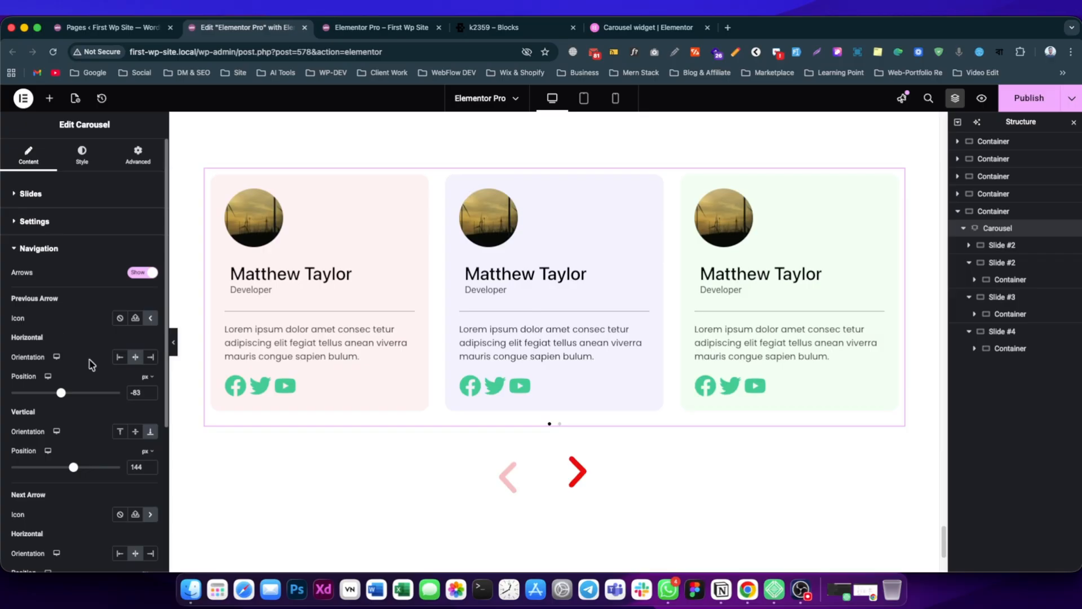
{"action": "scroll", "coordinate": [248, 385], "scroll_direction": "down", "scroll_amount": 1}
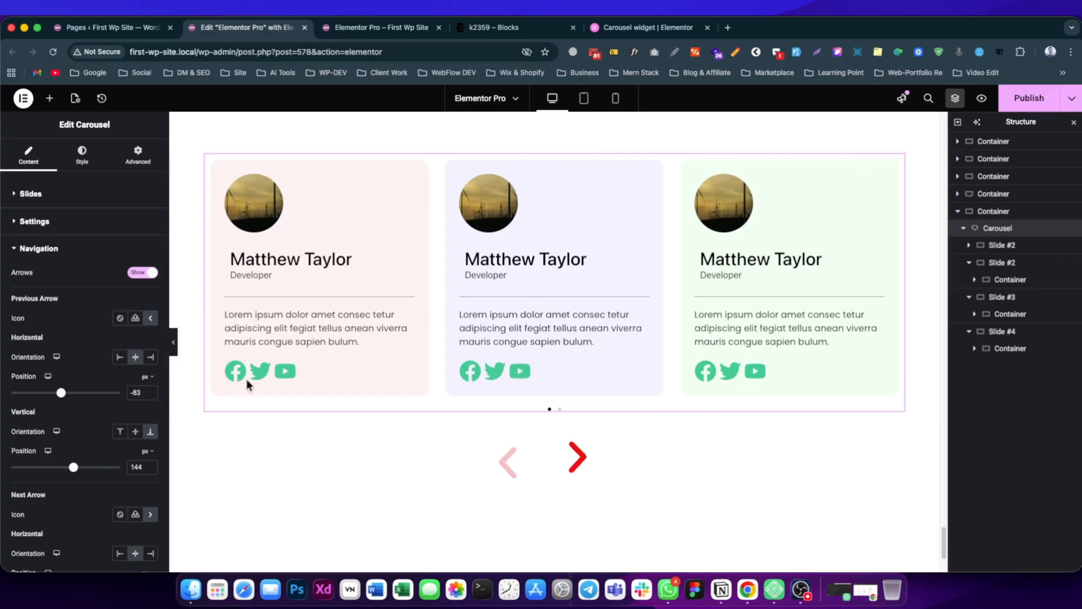
{"action": "left_click", "coordinate": [151, 320]}
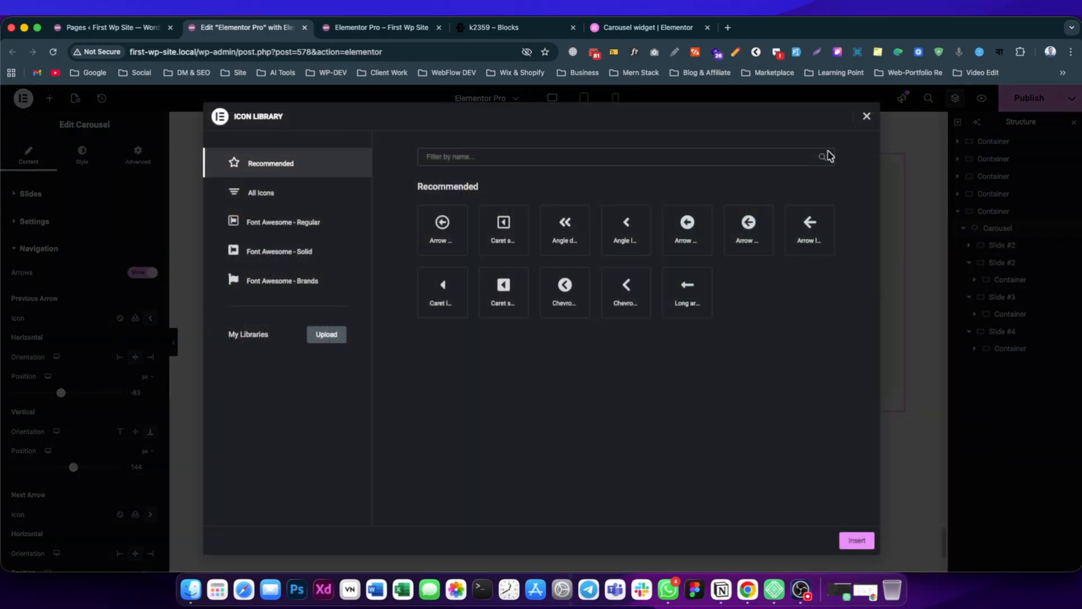
{"action": "left_click", "coordinate": [866, 116]}
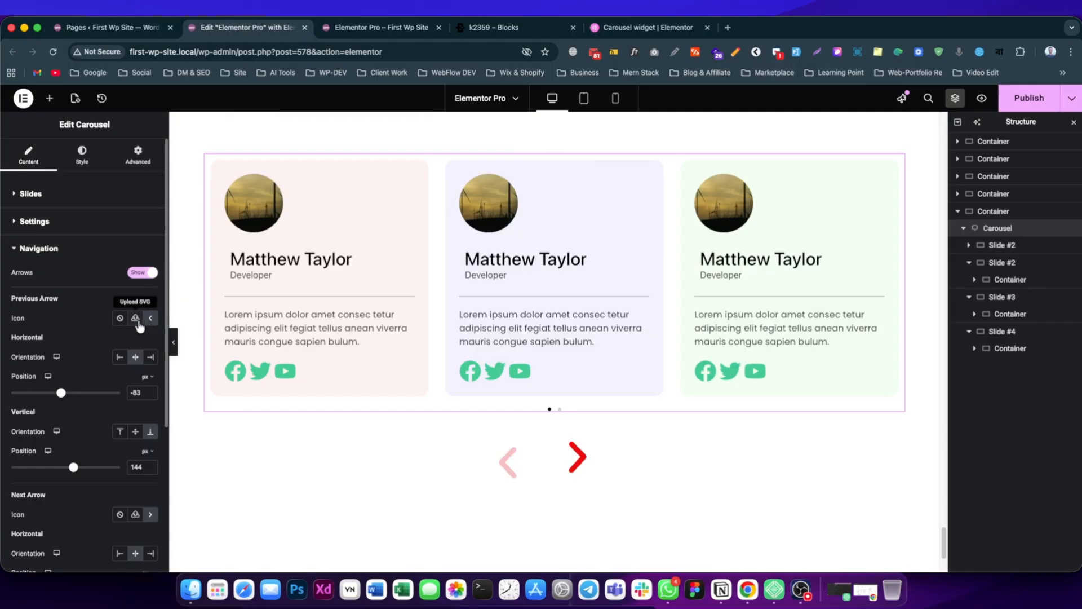
{"action": "scroll", "coordinate": [121, 349], "scroll_direction": "down", "scroll_amount": 2}
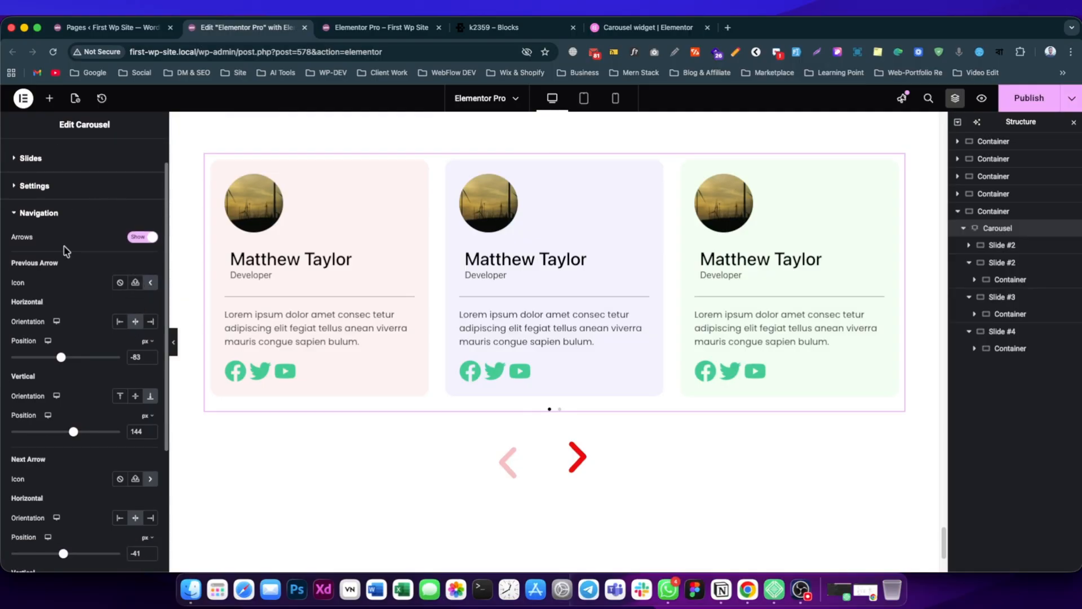
{"action": "scroll", "coordinate": [79, 421], "scroll_direction": "down", "scroll_amount": 5}
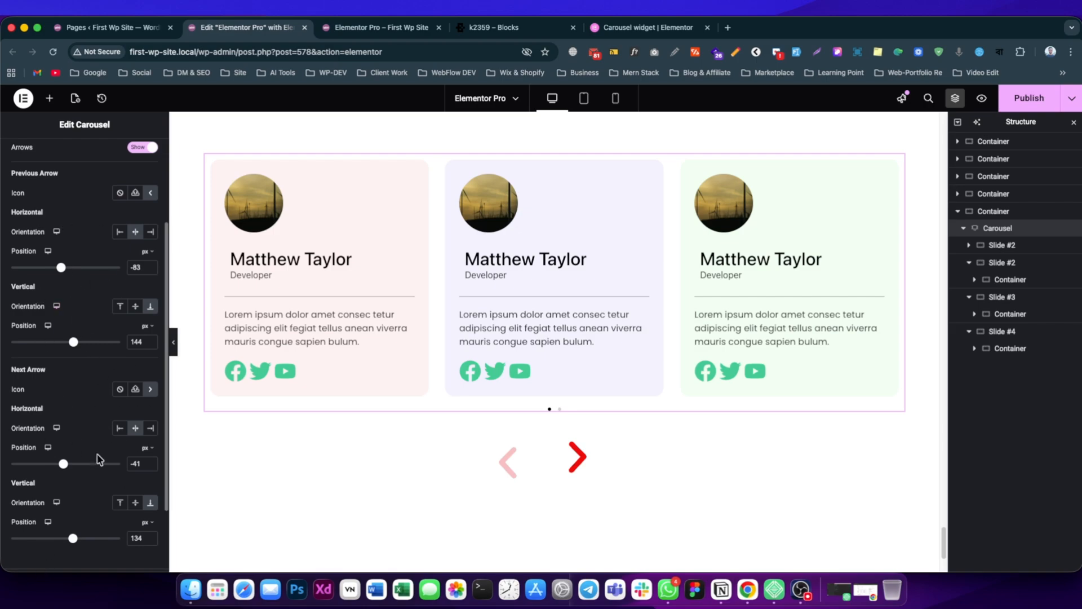
{"action": "scroll", "coordinate": [89, 471], "scroll_direction": "down", "scroll_amount": 1}
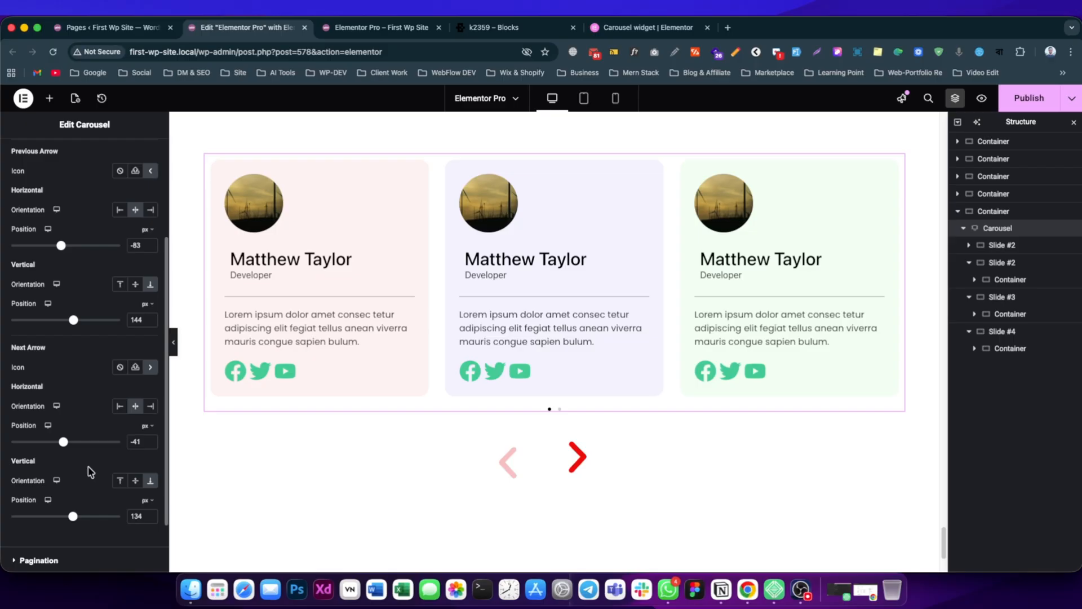
{"action": "scroll", "coordinate": [90, 466], "scroll_direction": "up", "scroll_amount": 8}
{"action": "left_click", "coordinate": [56, 248]}
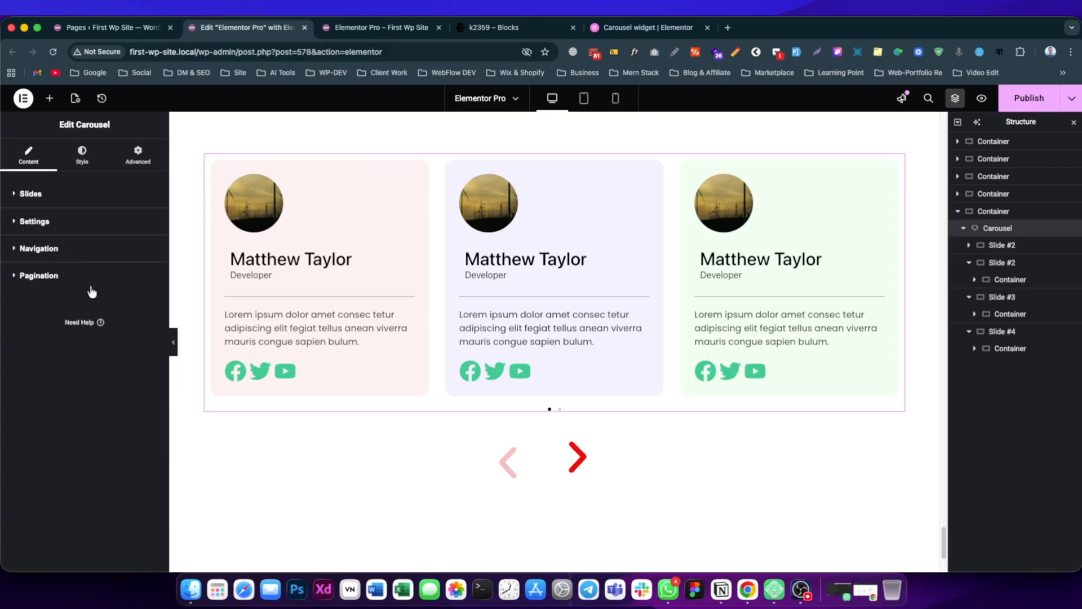
Try Fraction as the carousel's Pagination style.
{"action": "left_click", "coordinate": [59, 282]}
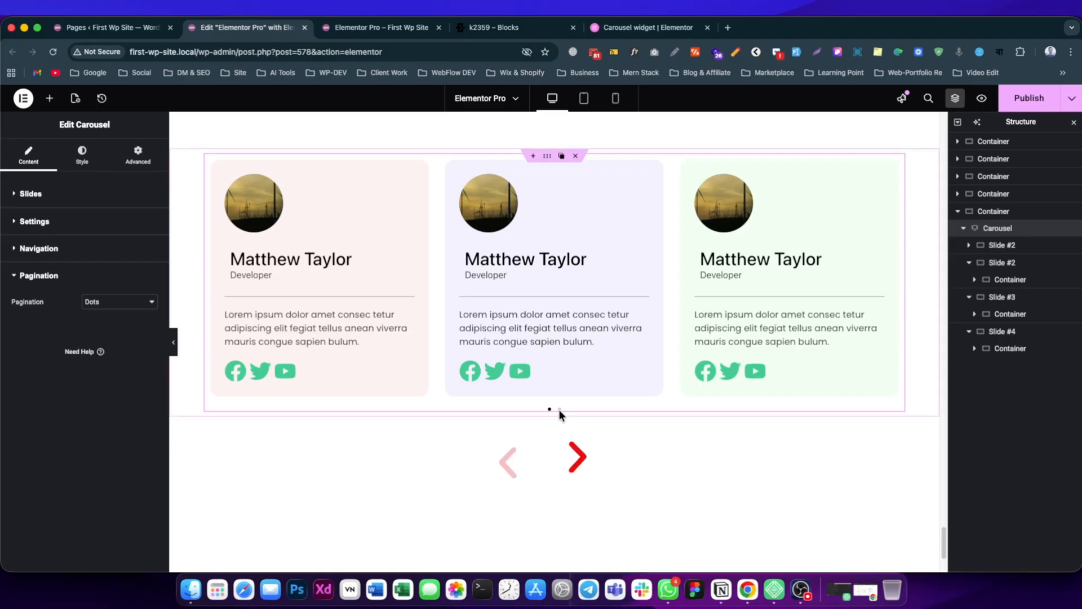
{"action": "left_click", "coordinate": [93, 311]}
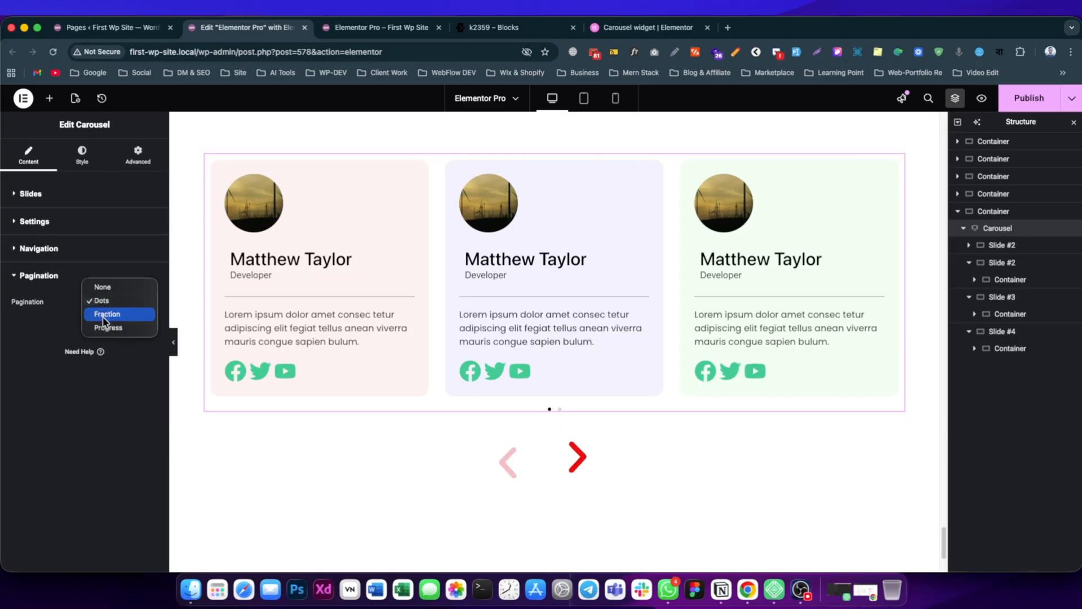
{"action": "left_click", "coordinate": [107, 316]}
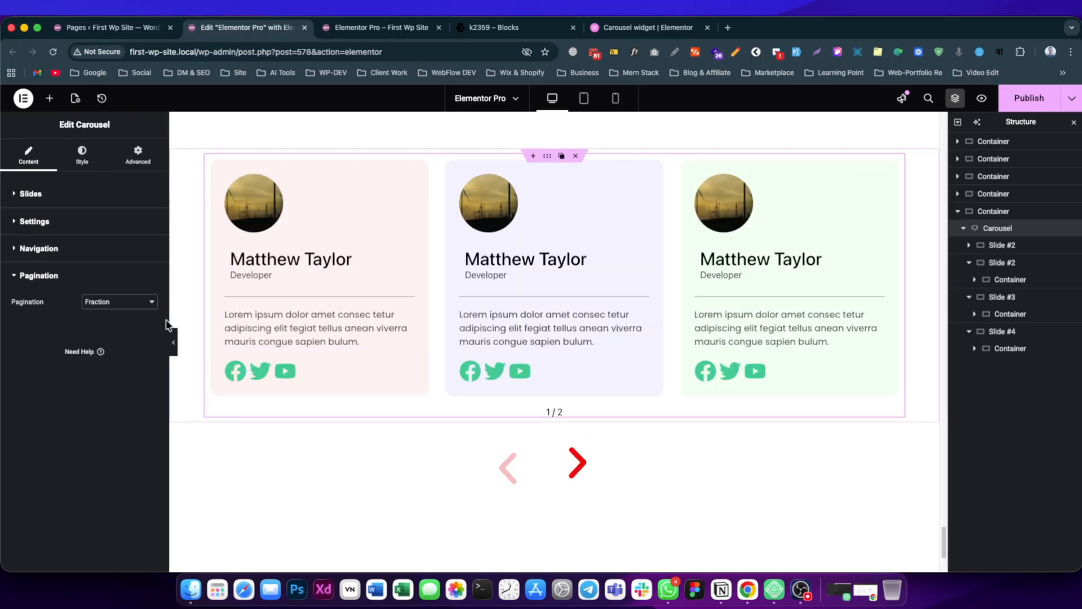
Set the carousel's Pagination style to Progress and publish the page.
{"action": "left_click", "coordinate": [135, 307]}
{"action": "left_click", "coordinate": [133, 314]}
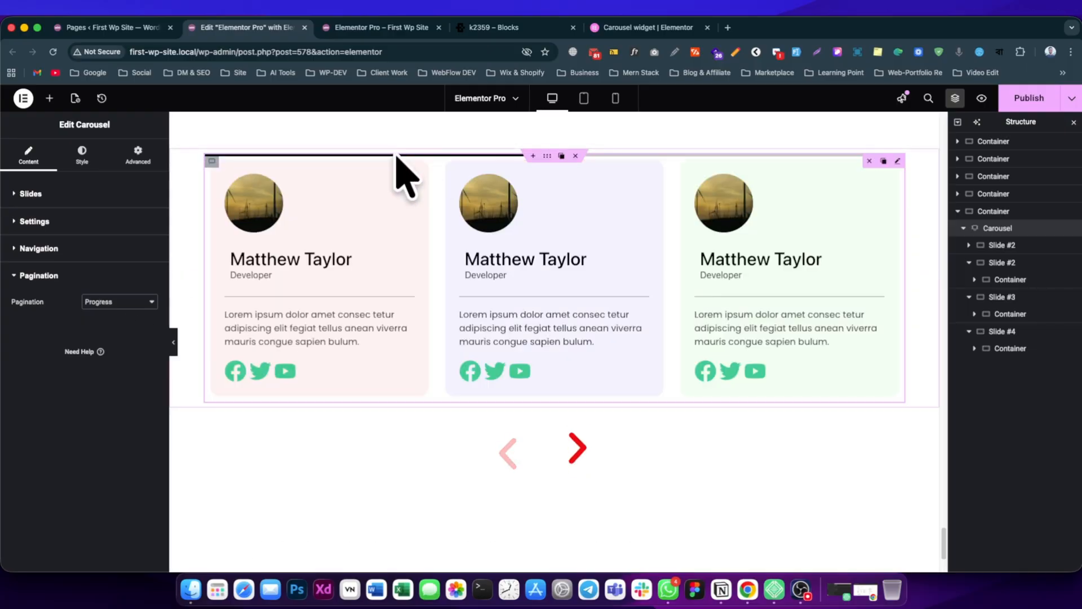
{"action": "left_click", "coordinate": [1029, 98]}
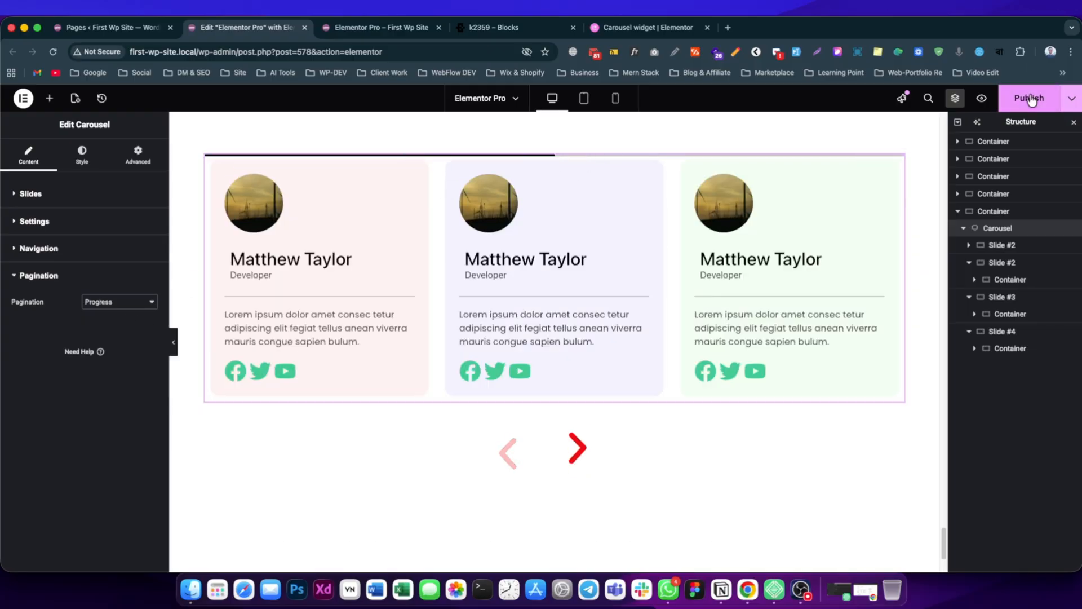
Check the progress-bar pagination on the page preview by advancing the team carousel through its slides.
{"action": "left_click", "coordinate": [373, 27]}
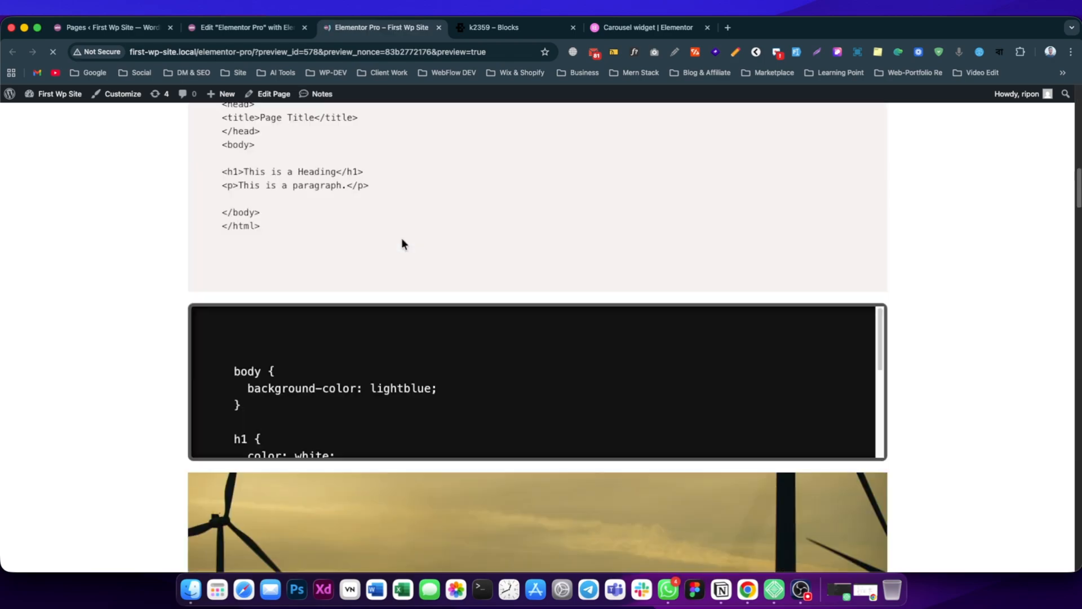
{"action": "scroll", "coordinate": [468, 349], "scroll_direction": "up", "scroll_amount": 3}
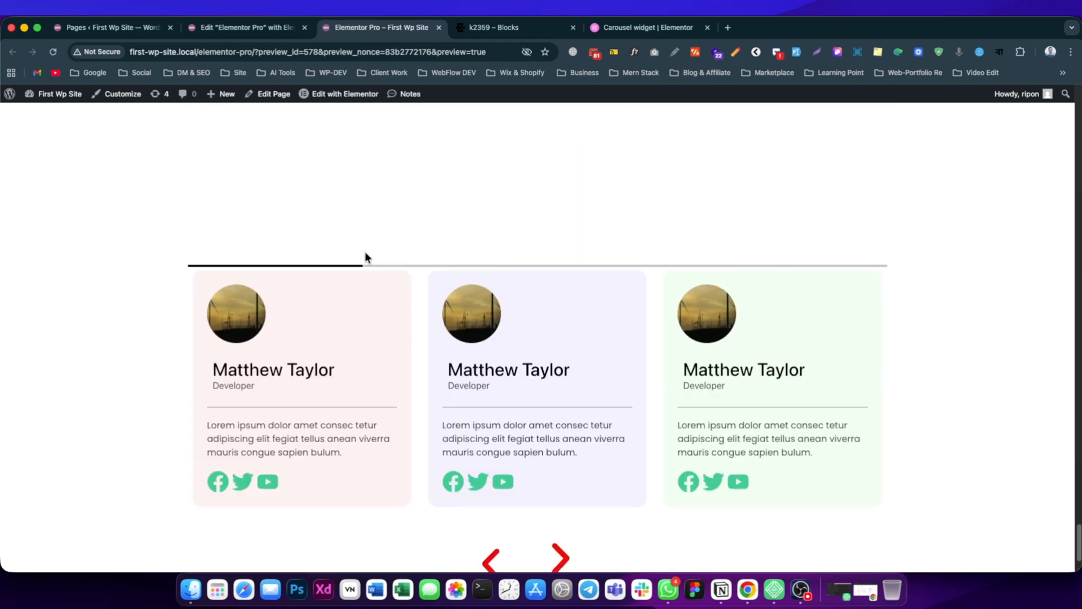
{"action": "scroll", "coordinate": [365, 253], "scroll_direction": "down", "scroll_amount": 1}
{"action": "left_click", "coordinate": [558, 540]}
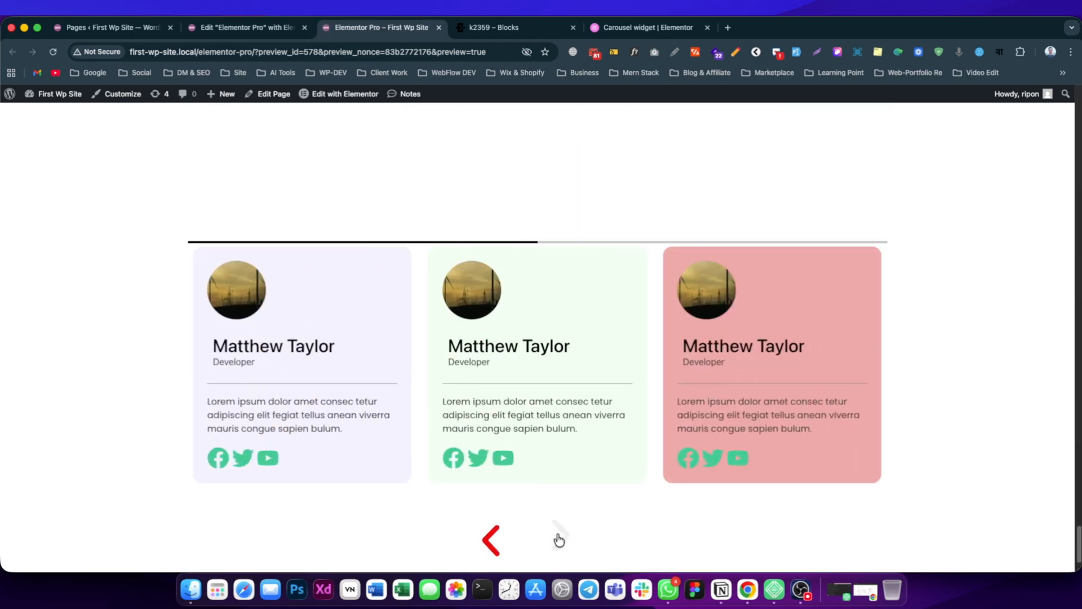
{"action": "left_click", "coordinate": [559, 539]}
{"action": "left_click", "coordinate": [558, 539]}
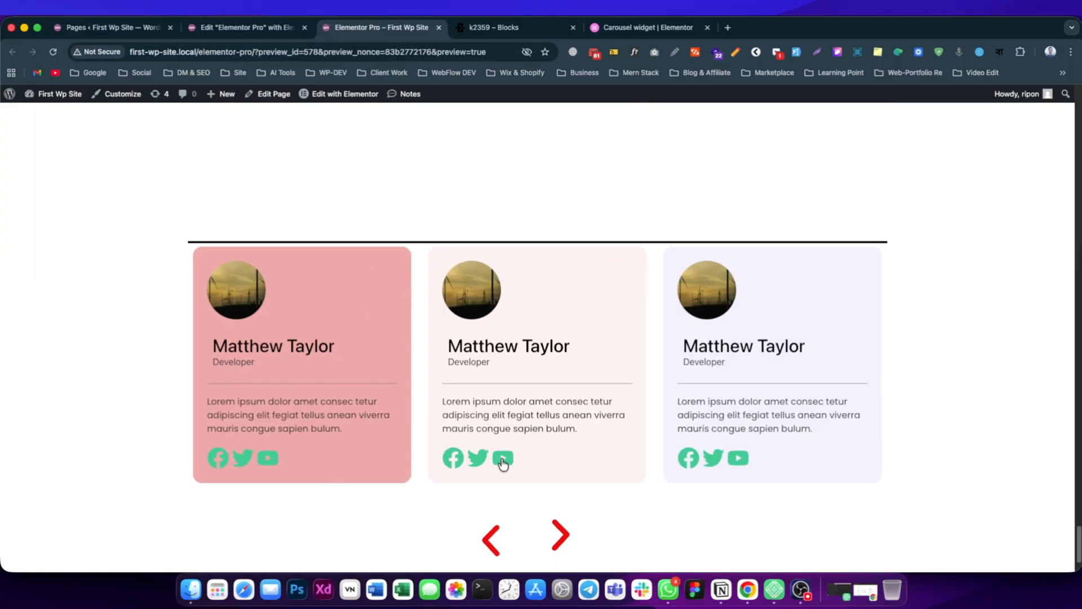
{"action": "scroll", "coordinate": [462, 406], "scroll_direction": "down", "scroll_amount": 1}
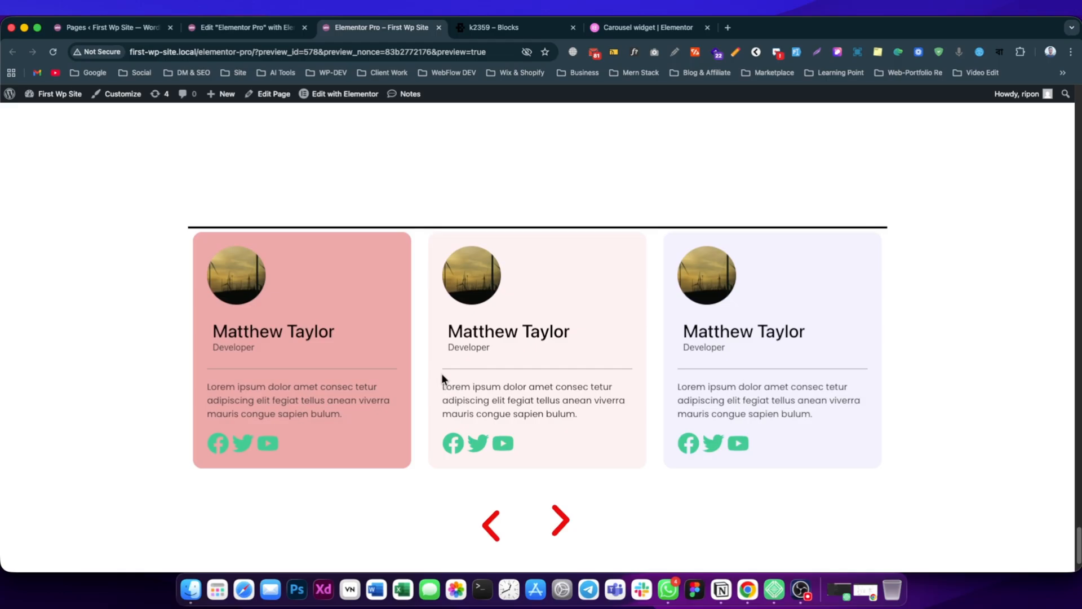
Return to the Elementor editor and set the carousel's Pagination style to Dots.
{"action": "left_click", "coordinate": [248, 27]}
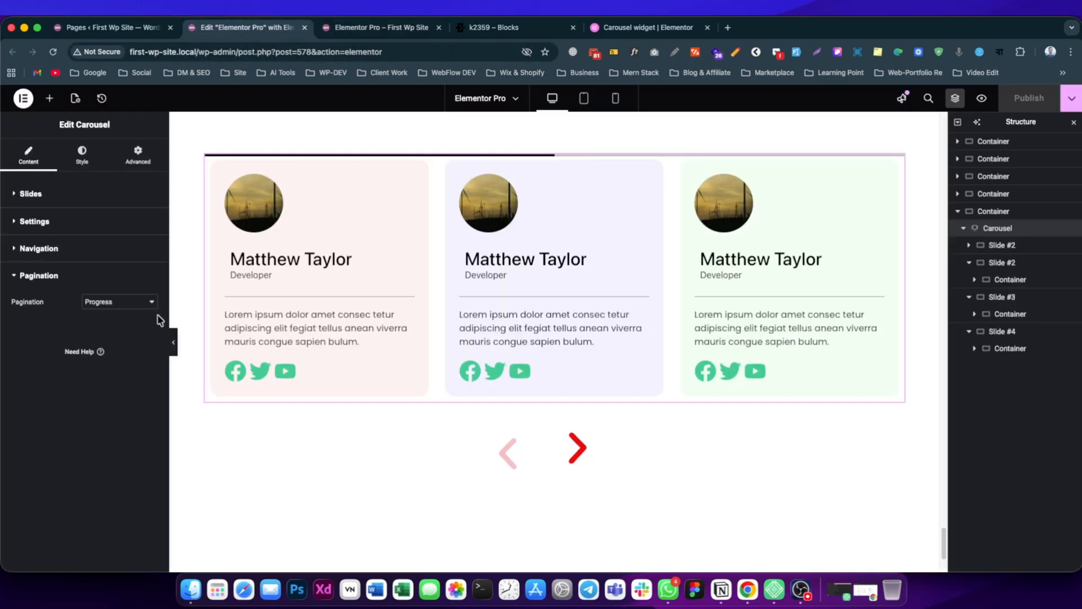
{"action": "left_click", "coordinate": [120, 304]}
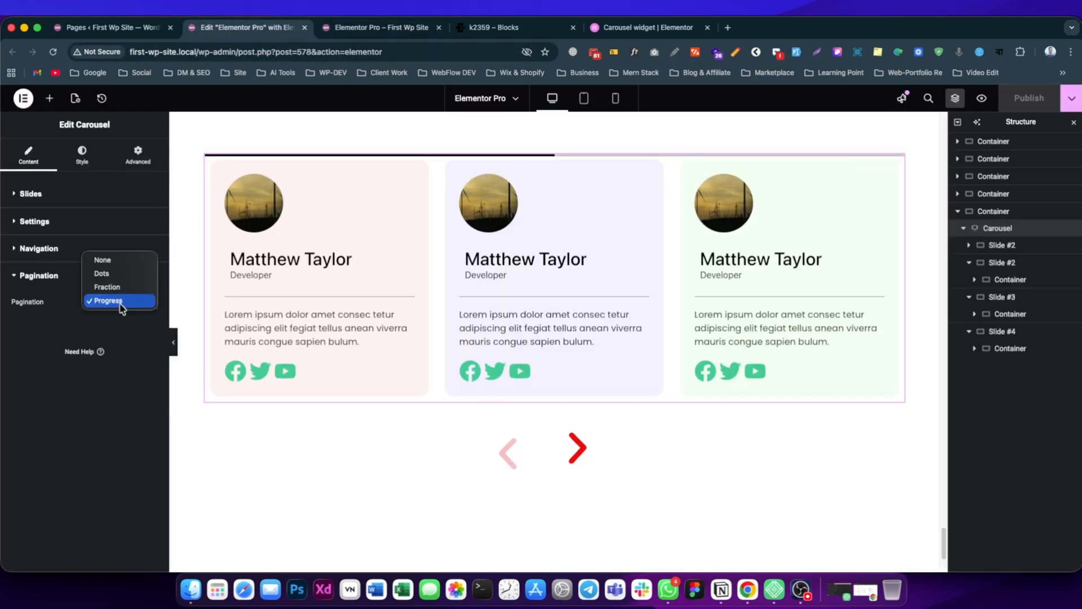
{"action": "left_click", "coordinate": [119, 274]}
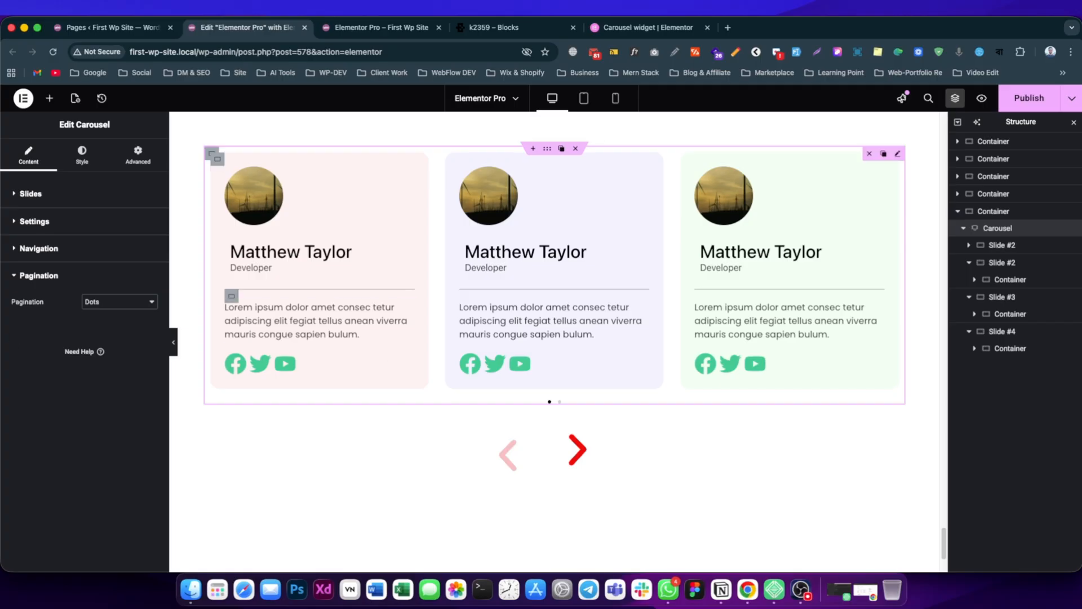
Set the carousel's gap between slides to 30.
{"action": "left_click", "coordinate": [90, 160]}
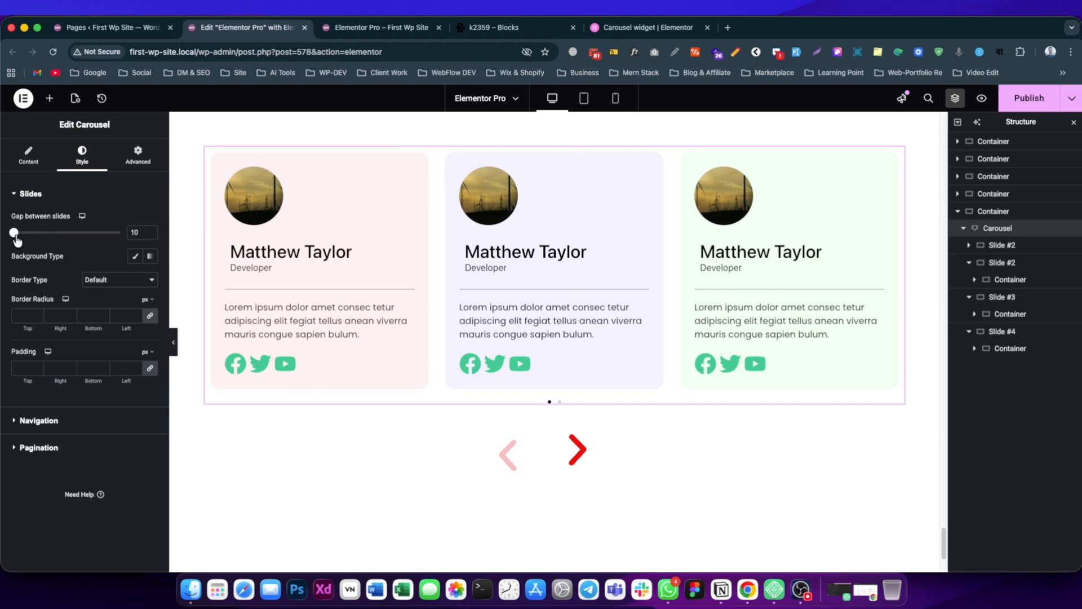
{"action": "left_click_drag", "start_coordinate": [17, 240], "coordinate": [35, 241]}
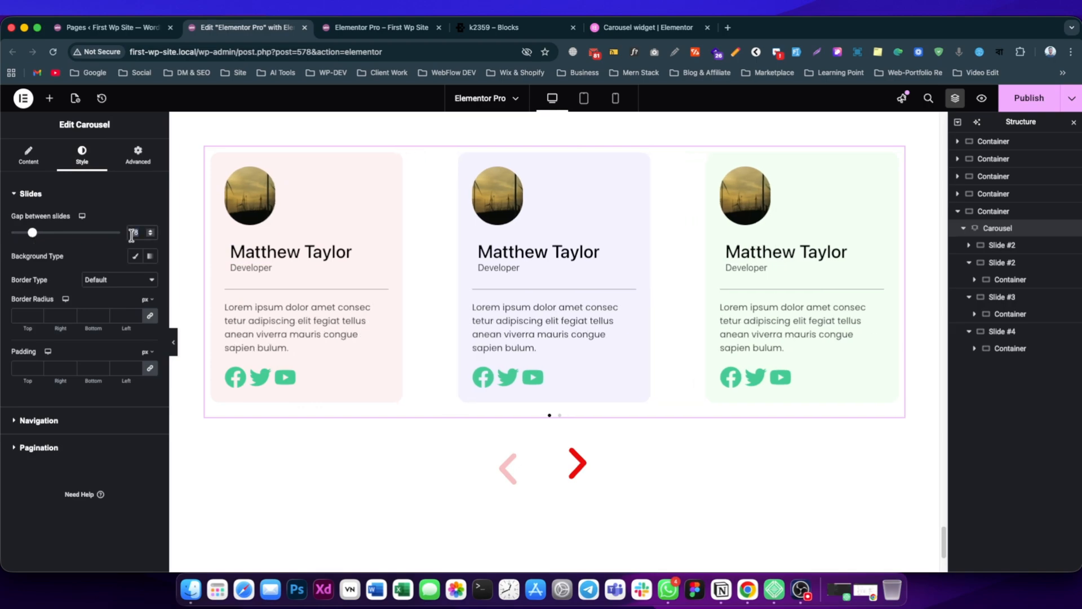
{"action": "type", "text": "30"}
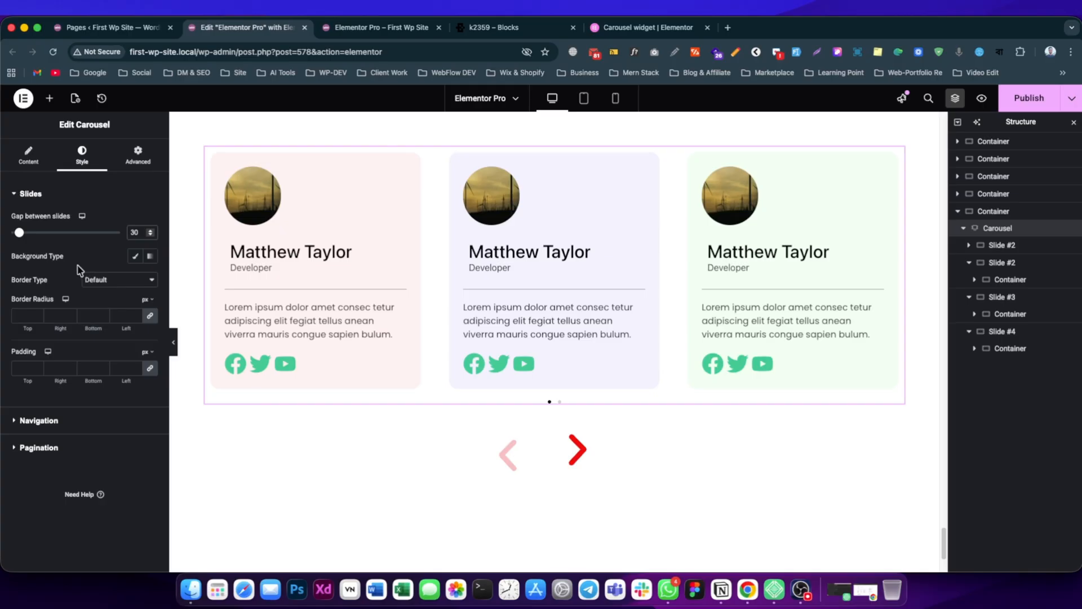
Try a solid #E44545 background color on the carousel slides and clear it.
{"action": "left_click", "coordinate": [135, 256]}
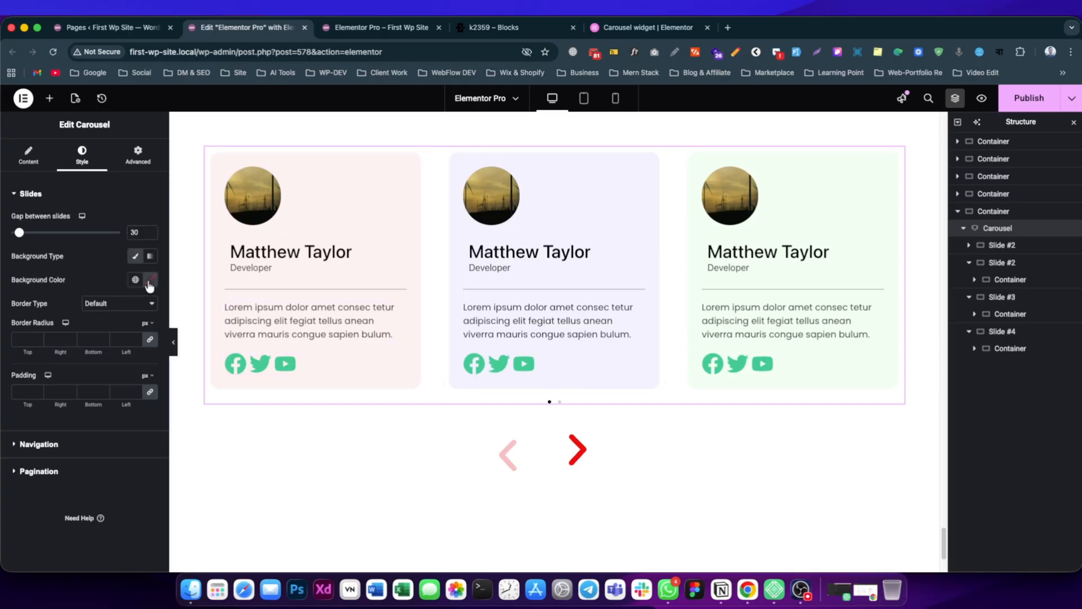
{"action": "left_click", "coordinate": [149, 280]}
{"action": "type", "text": "#E44545"}
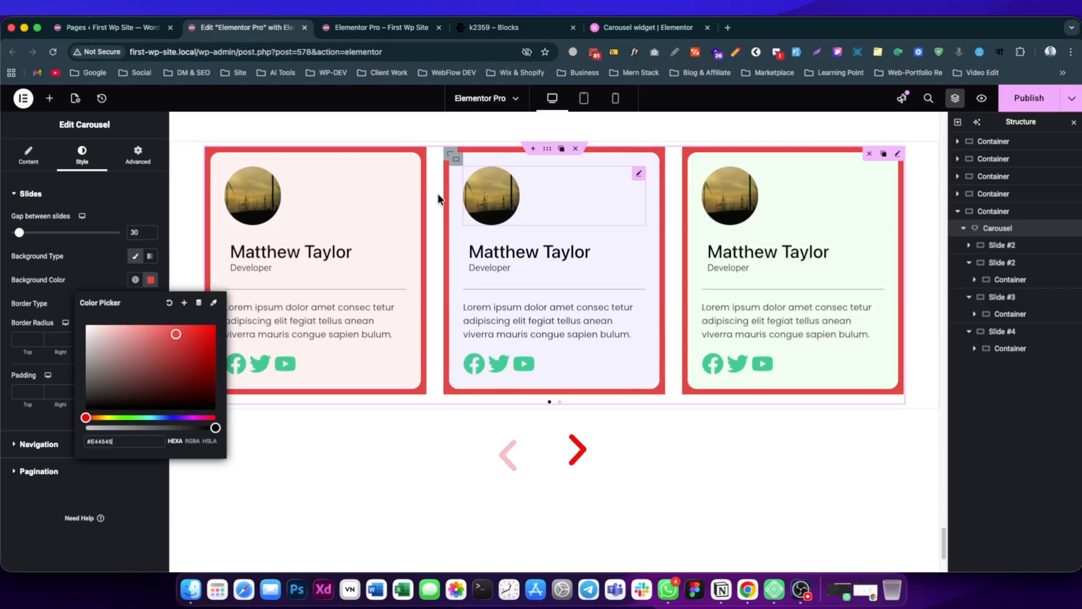
{"action": "left_click", "coordinate": [170, 305]}
Inspect the first slide and its inner container, and return to the carousel's slide style settings.
{"action": "left_click", "coordinate": [983, 247]}
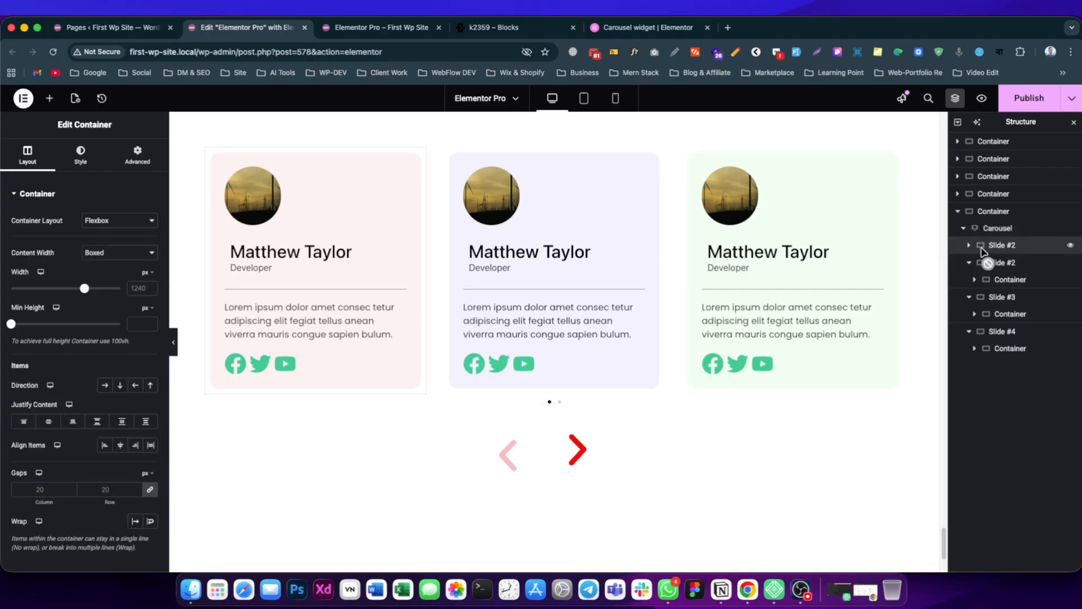
{"action": "left_click", "coordinate": [999, 262]}
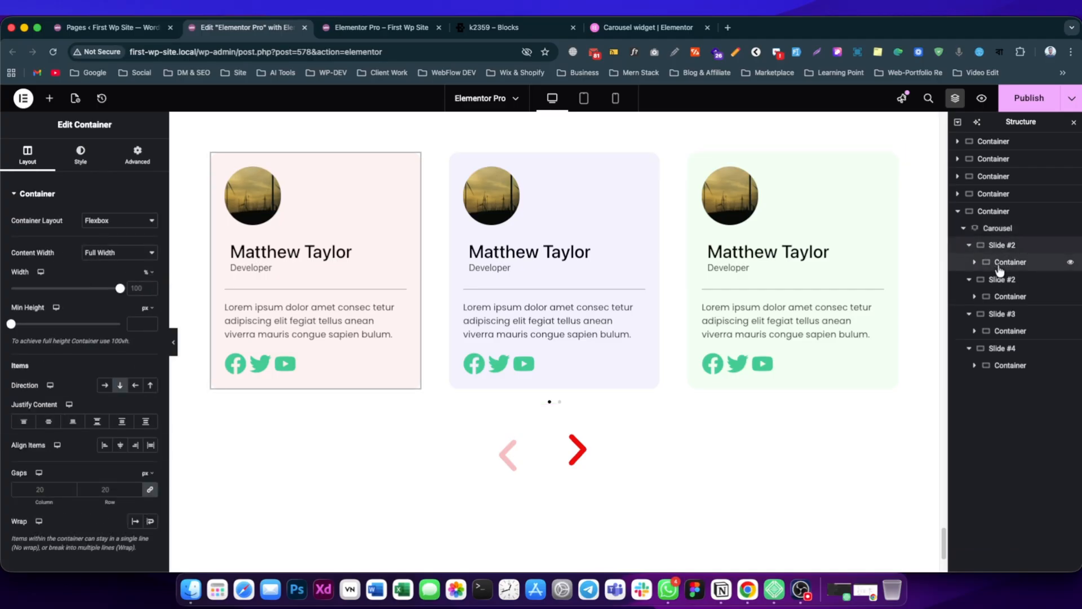
{"action": "mouse_move", "coordinate": [999, 268]}
{"action": "left_mouse_down"}
{"action": "mouse_move", "coordinate": [998, 231]}
{"action": "mouse_move", "coordinate": [999, 249]}
{"action": "left_mouse_up"}
{"action": "left_click", "coordinate": [1009, 228]}
{"action": "left_click", "coordinate": [82, 155]}
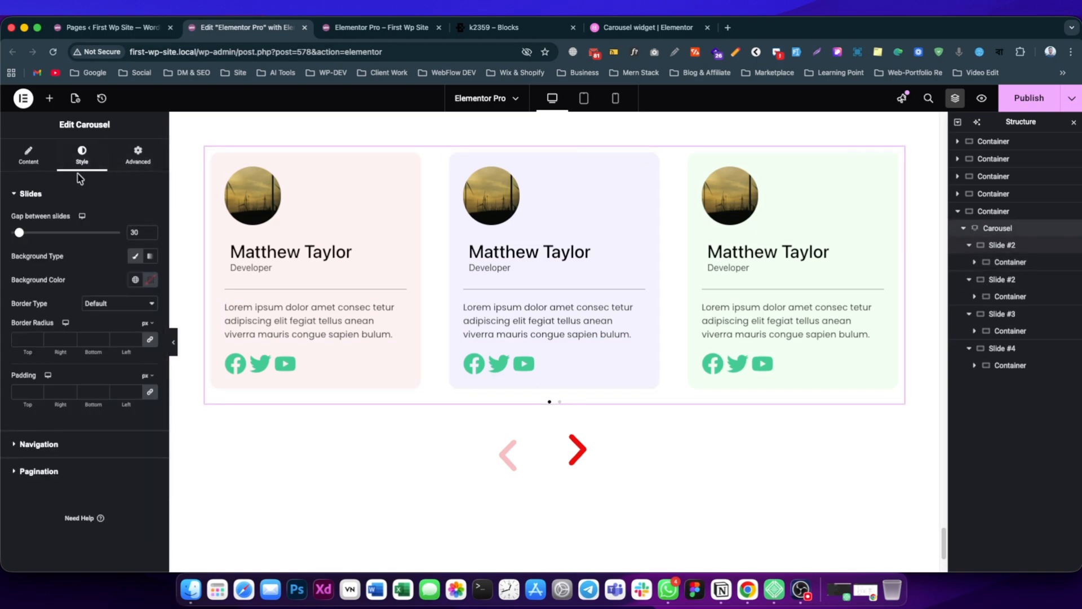
{"action": "left_click", "coordinate": [31, 338]}
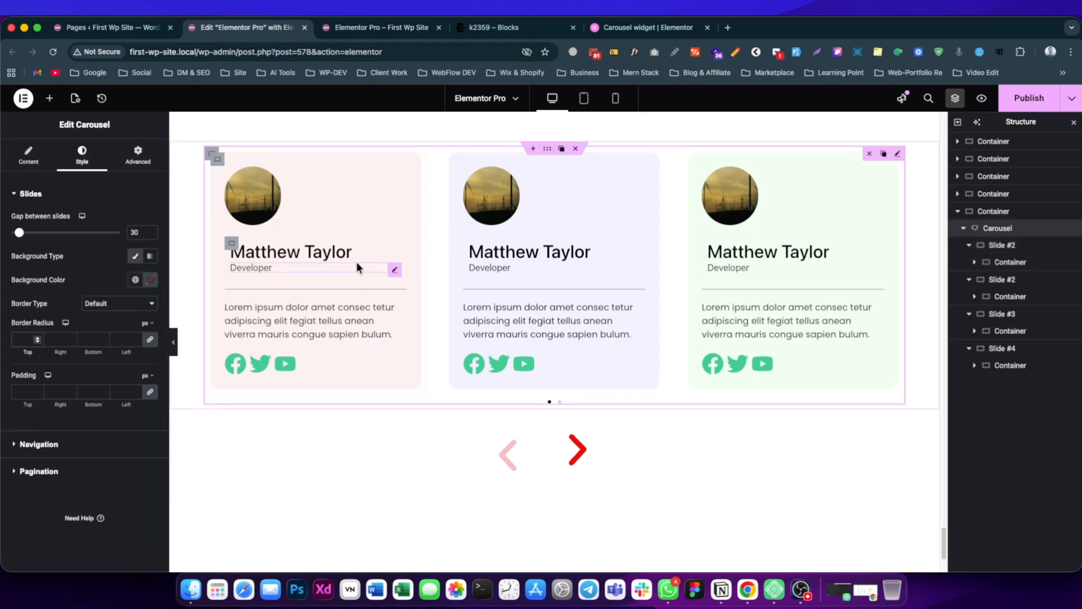
Give the carousel's navigation arrows a solid #000000 background and a border radius of 12 px on all corners.
{"action": "left_click", "coordinate": [36, 445]}
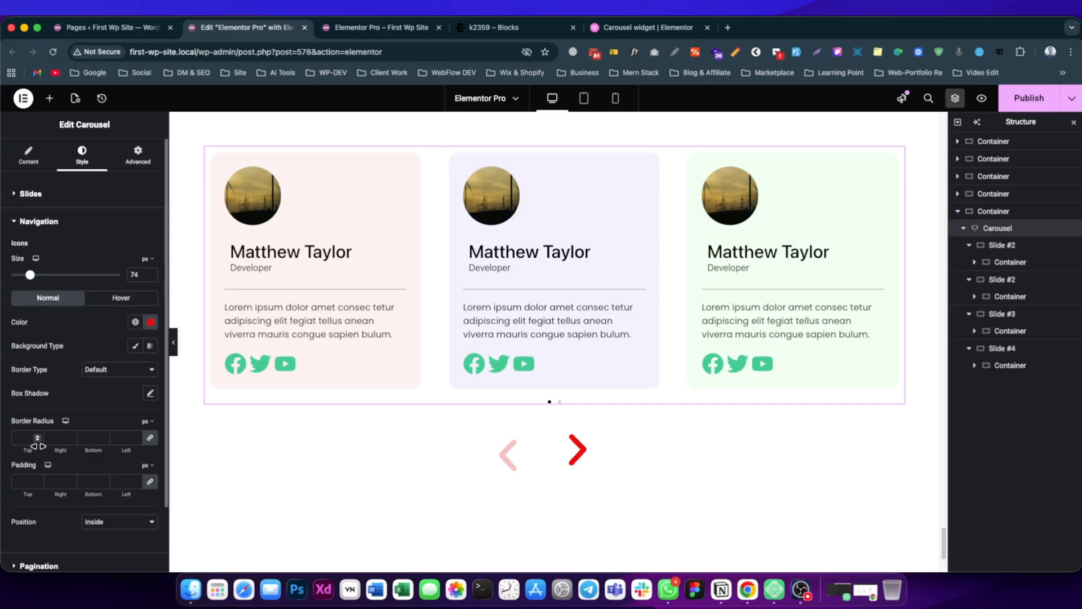
{"action": "scroll", "coordinate": [85, 307], "scroll_direction": "down", "scroll_amount": 1}
{"action": "scroll", "coordinate": [407, 381], "scroll_direction": "down", "scroll_amount": 2}
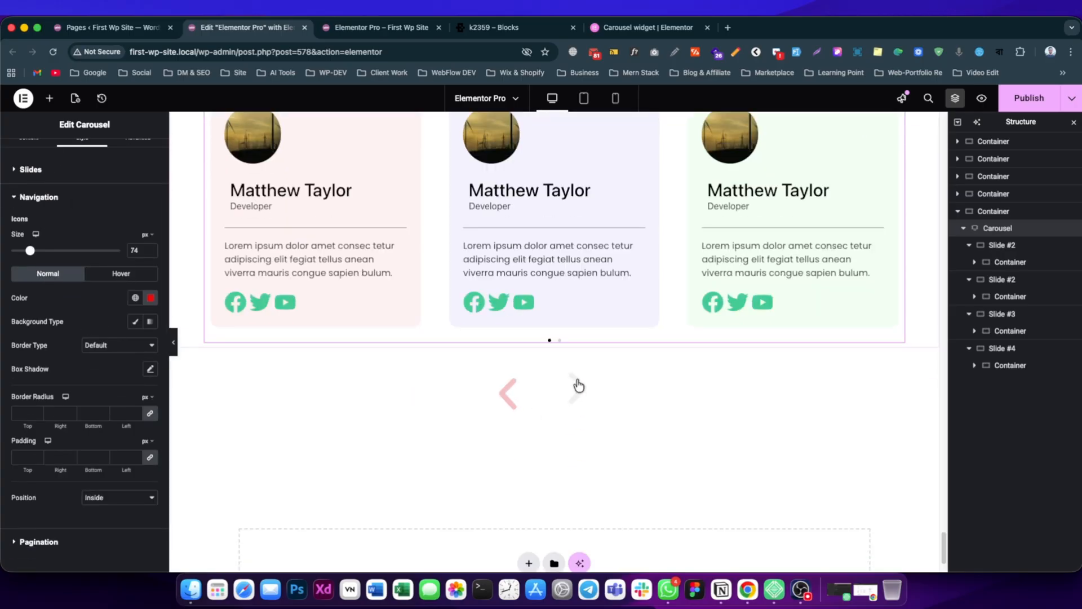
{"action": "left_click", "coordinate": [136, 322]}
{"action": "left_click", "coordinate": [150, 344]}
{"action": "left_click_drag", "start_coordinate": [135, 414], "coordinate": [172, 403]}
{"action": "left_click_drag", "start_coordinate": [144, 464], "coordinate": [72, 483]}
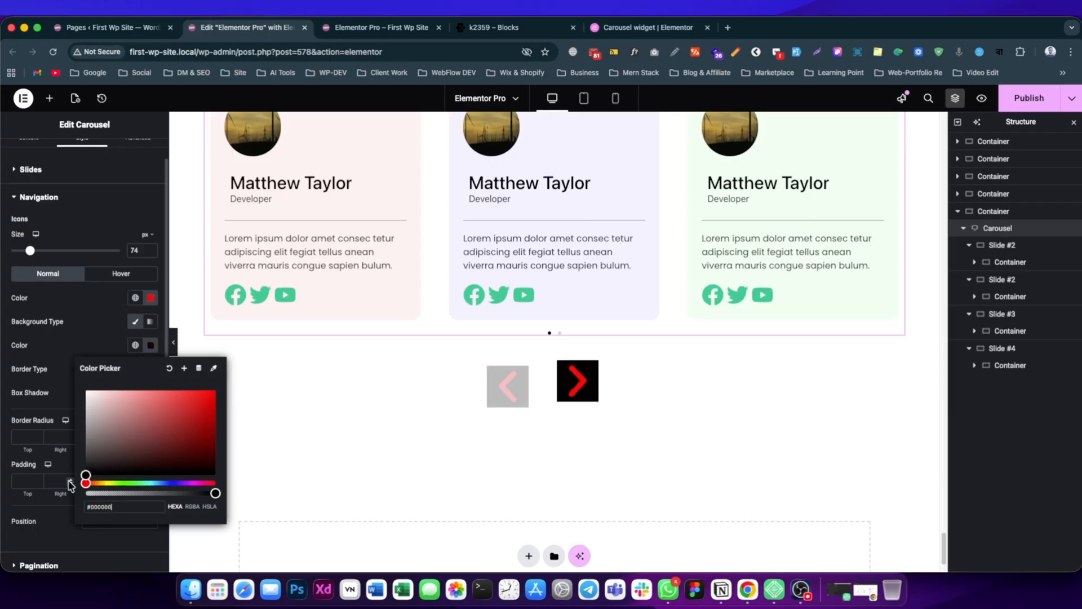
{"action": "left_click", "coordinate": [647, 461]}
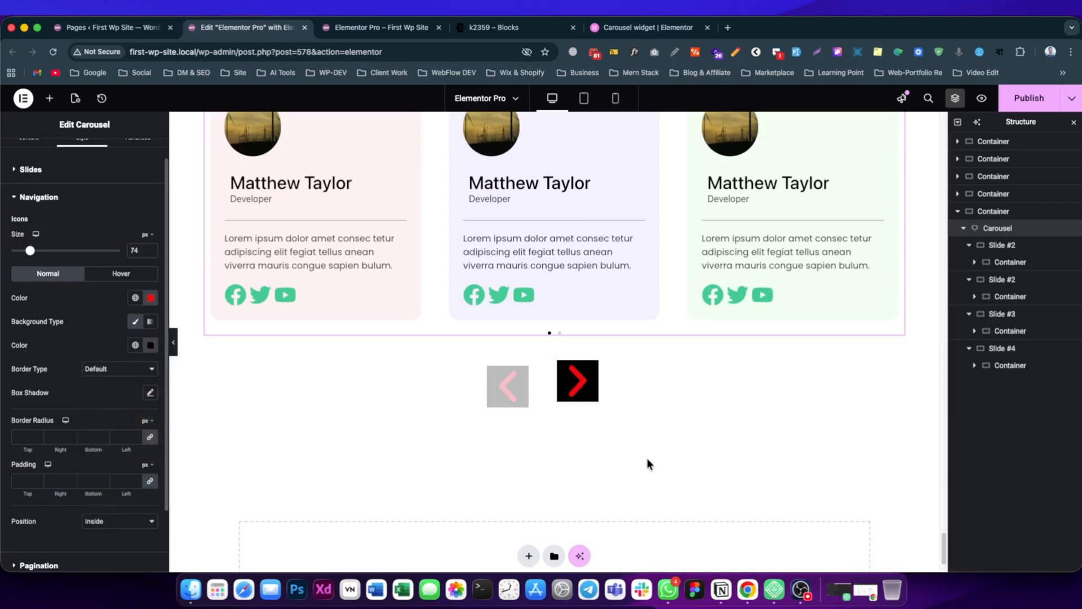
{"action": "left_click", "coordinate": [106, 371]}
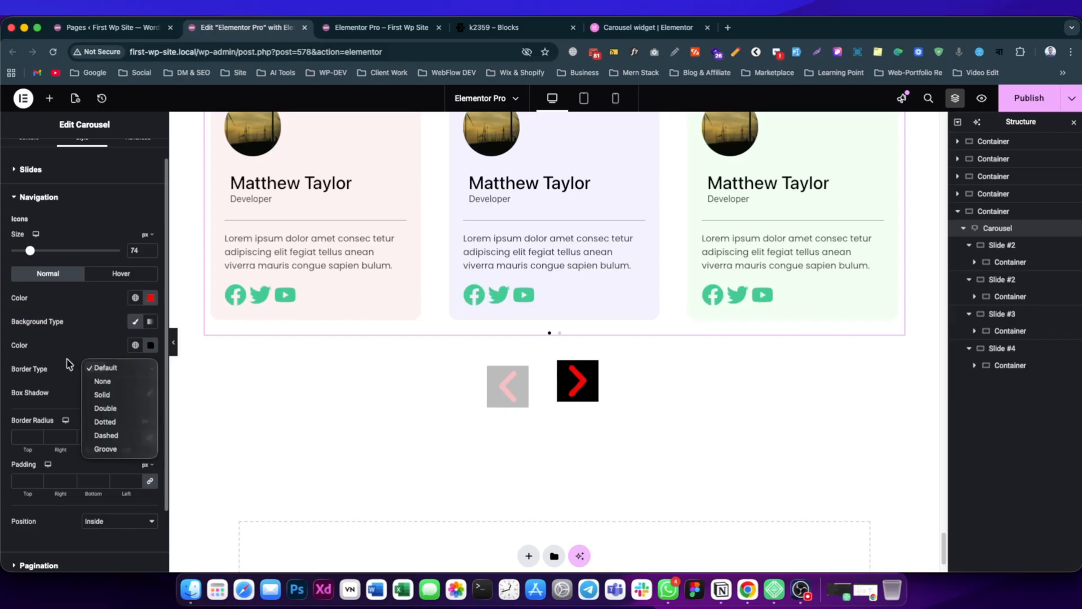
{"action": "left_click", "coordinate": [72, 374]}
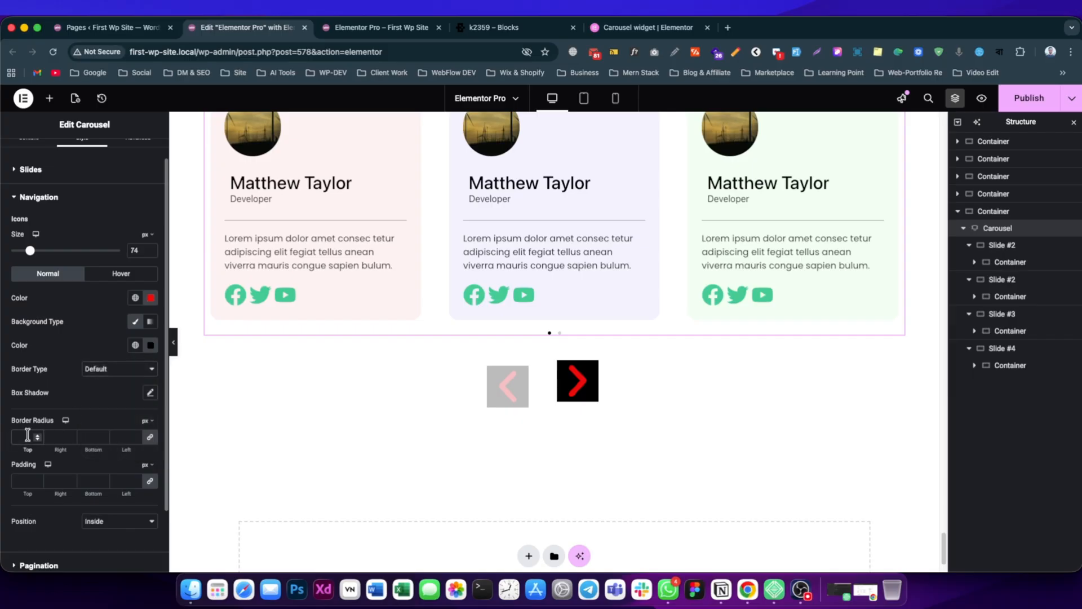
Set the navigation arrows' hover icon color to white.
{"action": "left_click", "coordinate": [119, 275]}
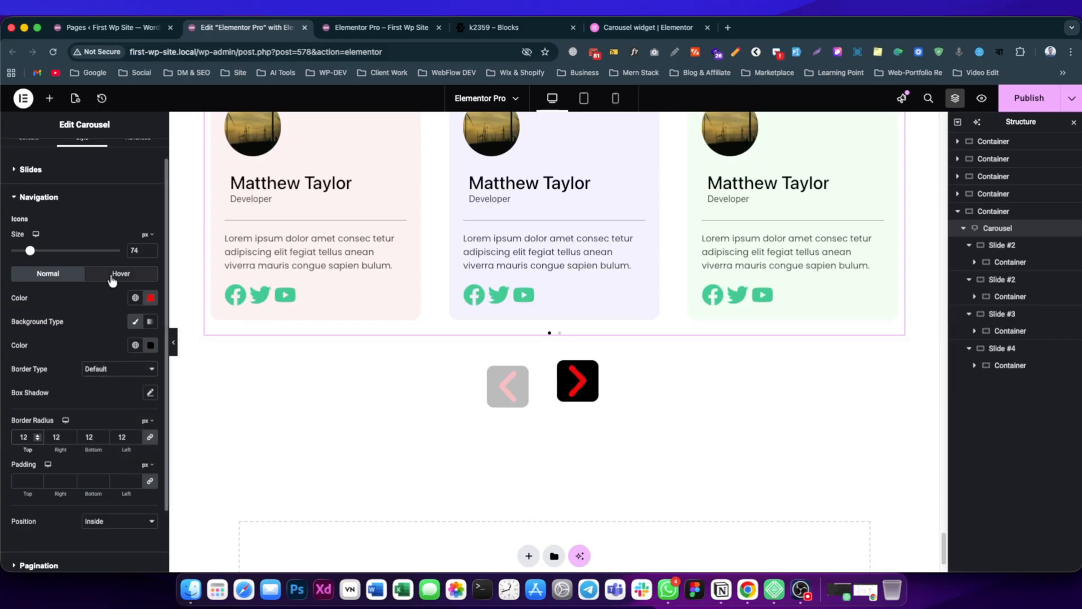
{"action": "left_click", "coordinate": [151, 299]}
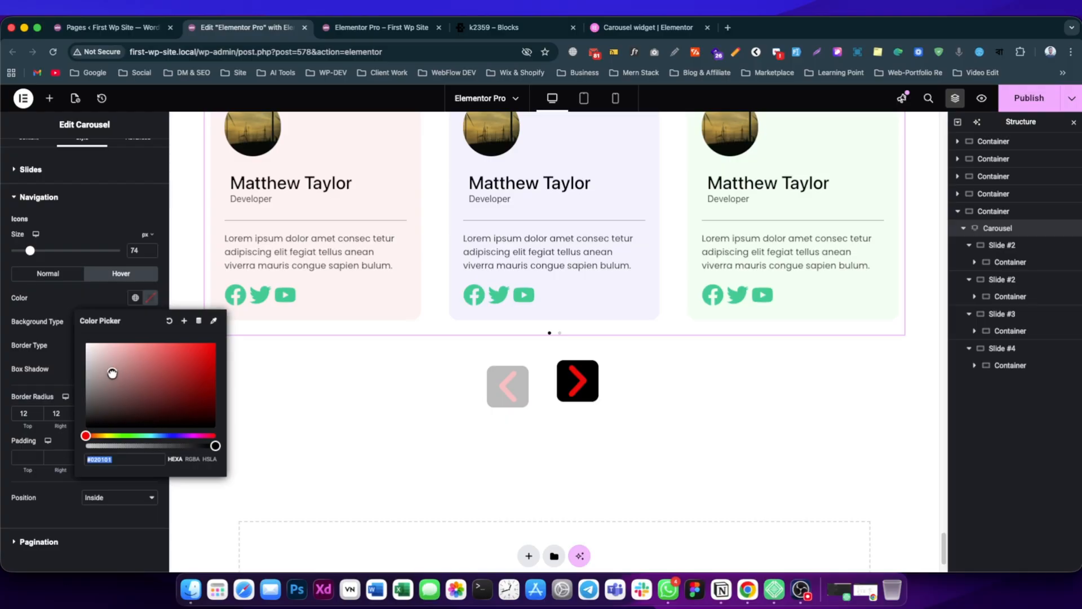
{"action": "left_click_drag", "start_coordinate": [112, 374], "coordinate": [87, 344]}
{"action": "left_click", "coordinate": [78, 293]}
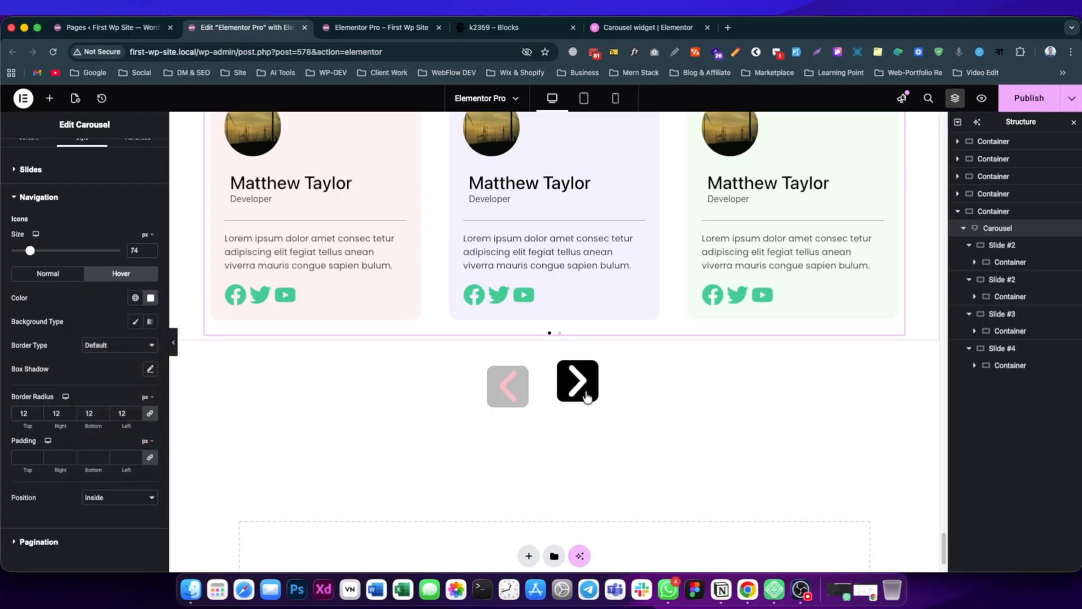
Give the navigation arrows a solid bright red background for the hover state.
{"action": "left_click", "coordinate": [135, 321]}
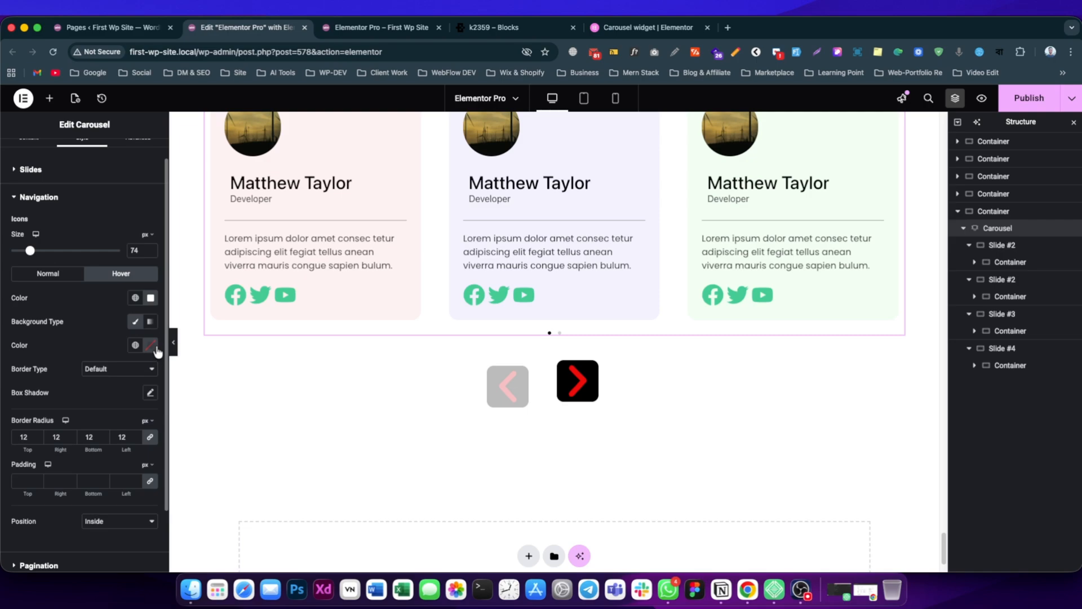
{"action": "left_click", "coordinate": [156, 348]}
{"action": "left_click", "coordinate": [187, 413]}
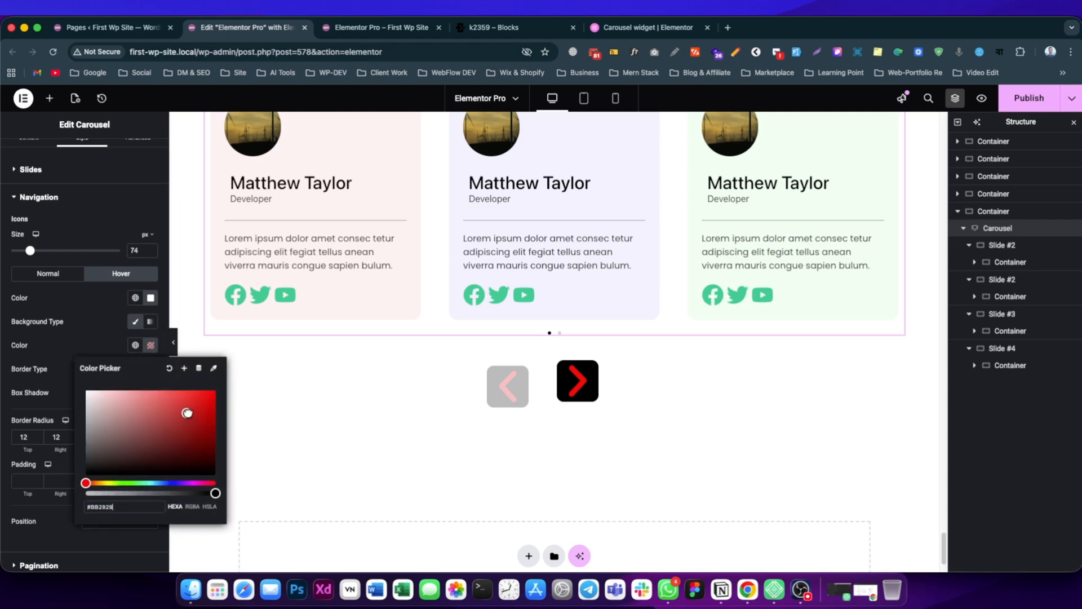
{"action": "left_click_drag", "start_coordinate": [187, 412], "coordinate": [215, 390]}
{"action": "left_click", "coordinate": [125, 349]}
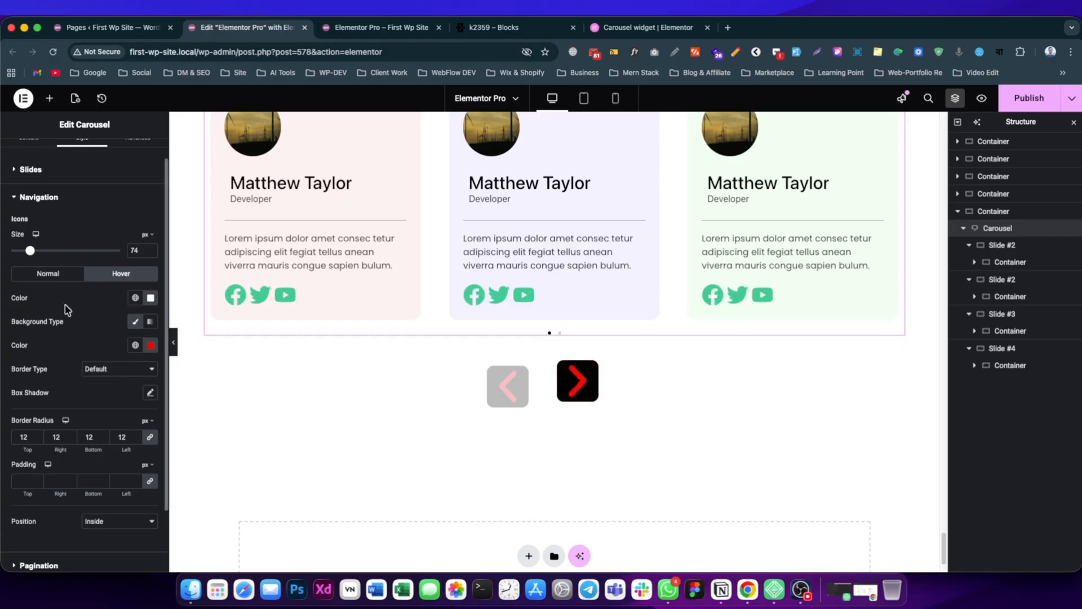
Set the pagination dots' spacing to 16 px and their size to 32 px.
{"action": "scroll", "coordinate": [78, 342], "scroll_direction": "down", "scroll_amount": 3}
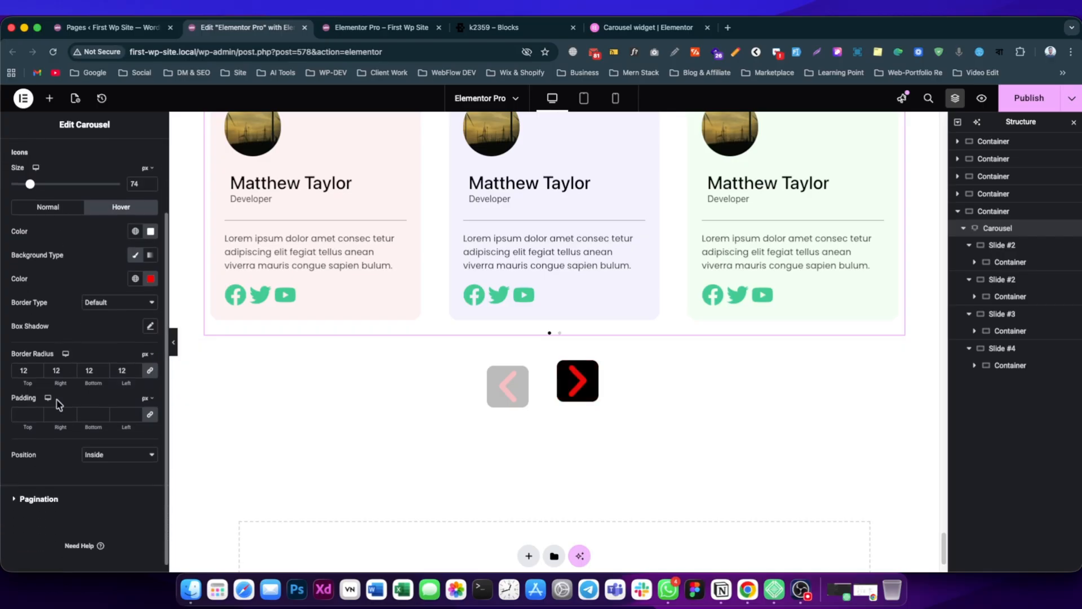
{"action": "scroll", "coordinate": [75, 352], "scroll_direction": "up", "scroll_amount": 2}
{"action": "scroll", "coordinate": [75, 352], "scroll_direction": "up", "scroll_amount": 3}
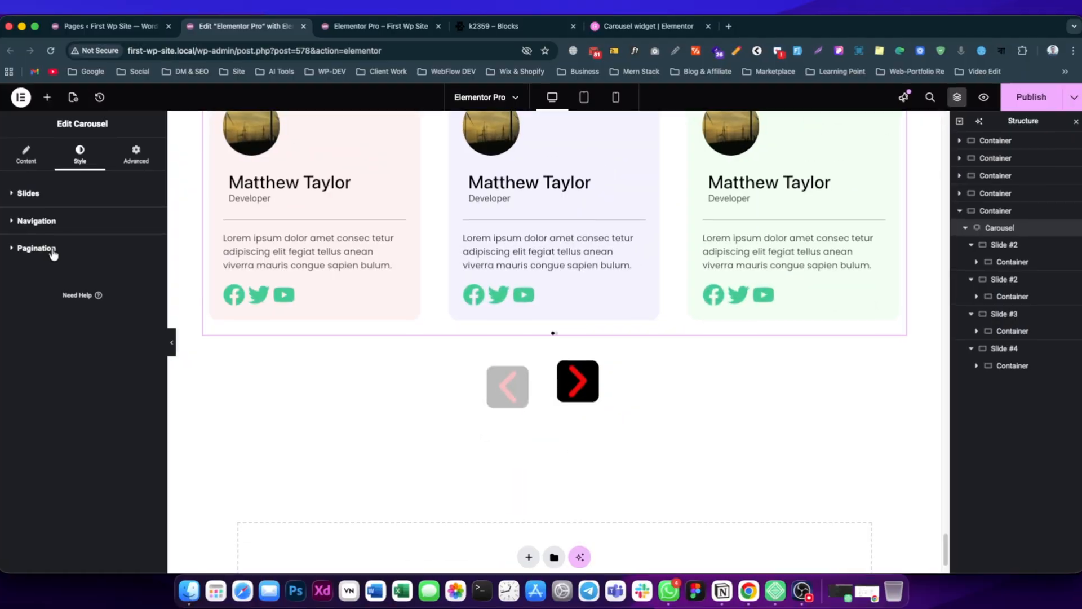
{"action": "left_click", "coordinate": [36, 248]}
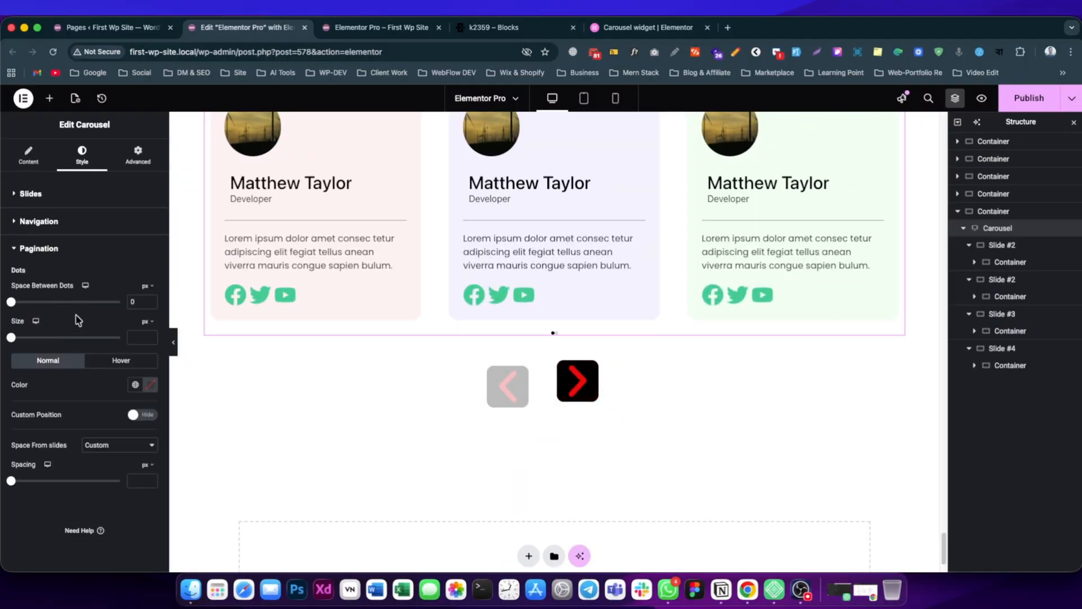
{"action": "left_click_drag", "start_coordinate": [9, 302], "coordinate": [46, 304]}
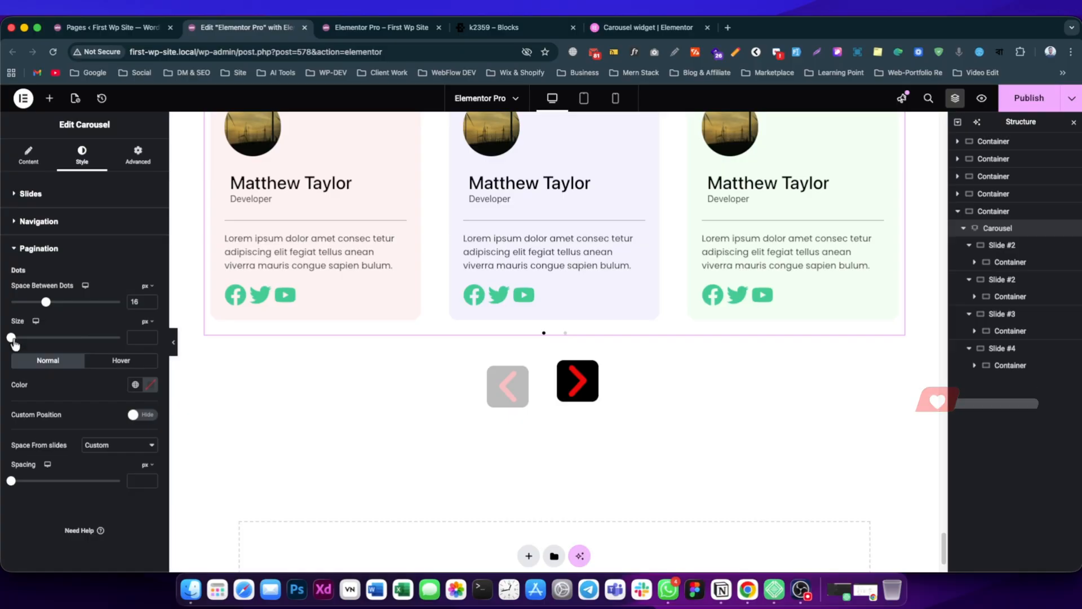
{"action": "left_click_drag", "start_coordinate": [11, 337], "coordinate": [30, 349]}
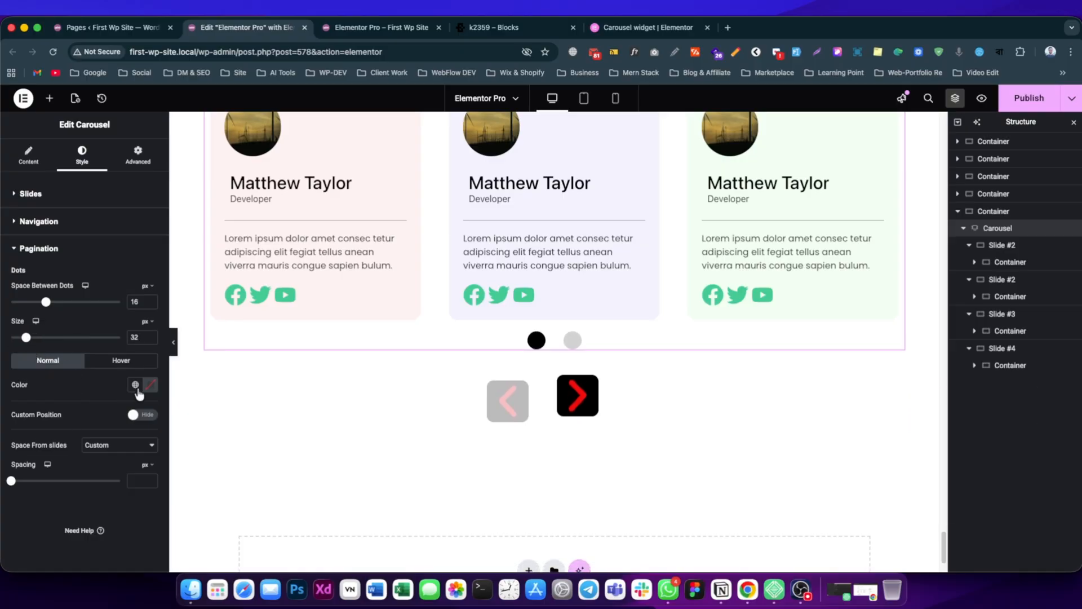
Set the pagination dots' normal color to #FF0000.
{"action": "left_click", "coordinate": [150, 385]}
{"action": "left_click", "coordinate": [145, 453]}
{"action": "left_click_drag", "start_coordinate": [145, 454], "coordinate": [216, 430]}
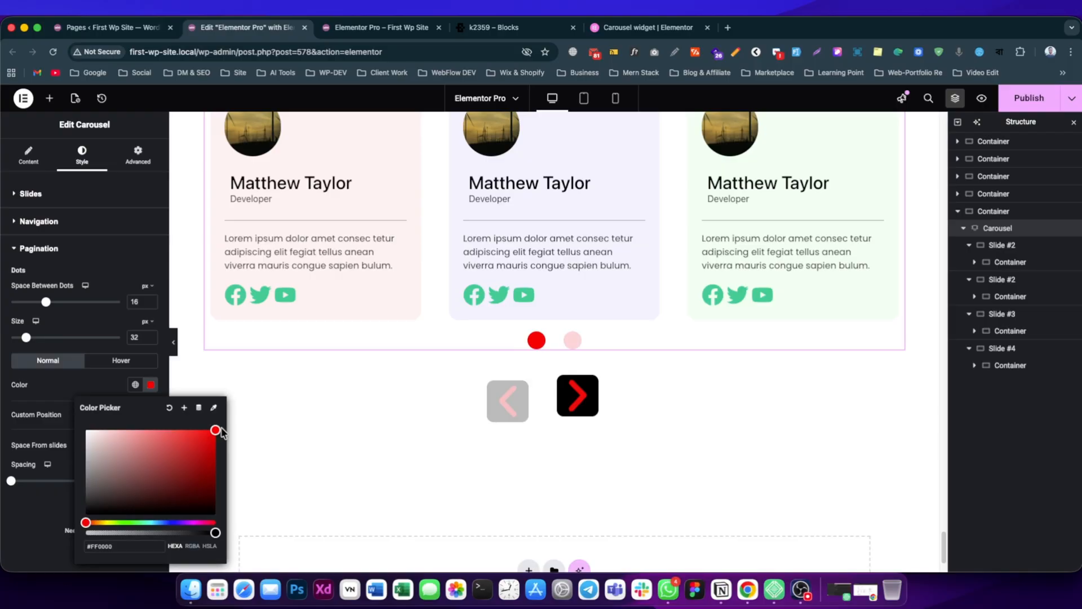
Set the pagination dots' hover color to black.
{"action": "left_click", "coordinate": [123, 362]}
{"action": "left_click", "coordinate": [151, 386]}
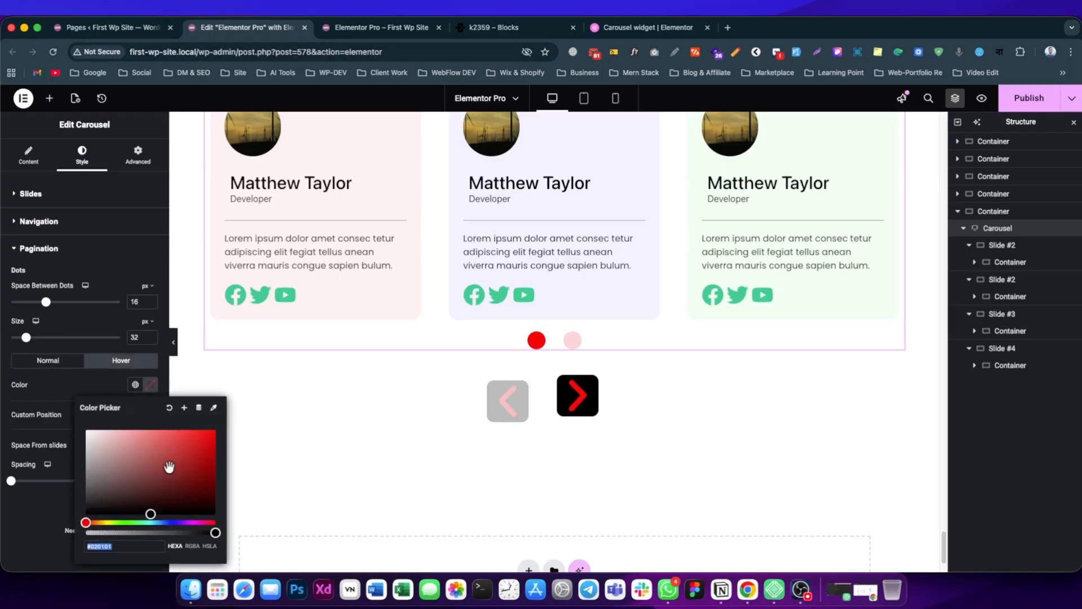
{"action": "left_click_drag", "start_coordinate": [169, 466], "coordinate": [60, 513]}
{"action": "left_click", "coordinate": [86, 382]}
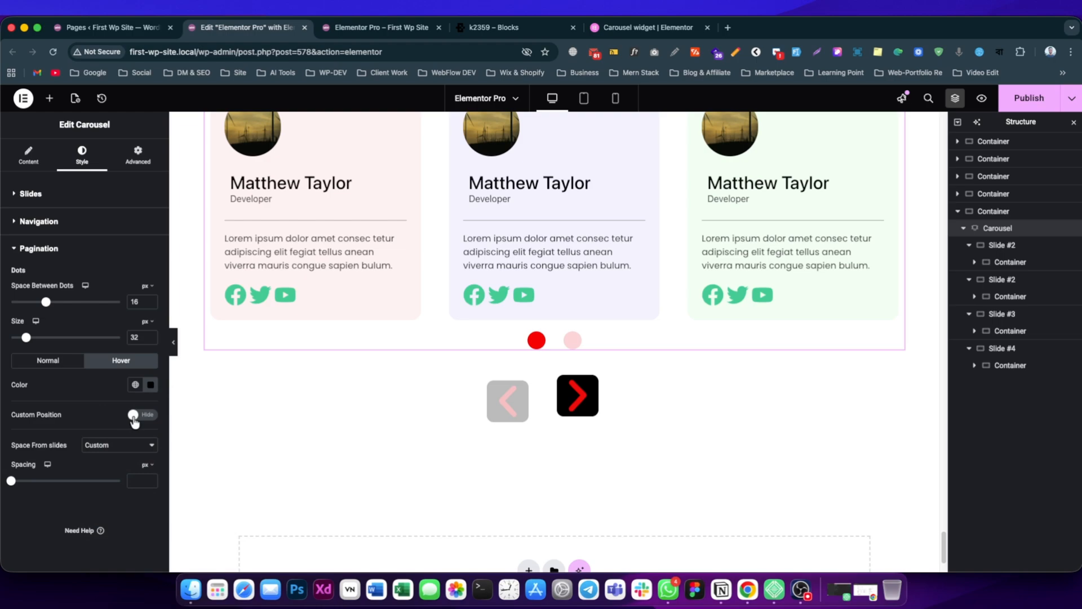
Try a custom position for the pagination dots with a horizontal offset of -21 px, and switch custom positioning off again.
{"action": "left_click", "coordinate": [134, 415]}
{"action": "scroll", "coordinate": [116, 429], "scroll_direction": "down", "scroll_amount": 1}
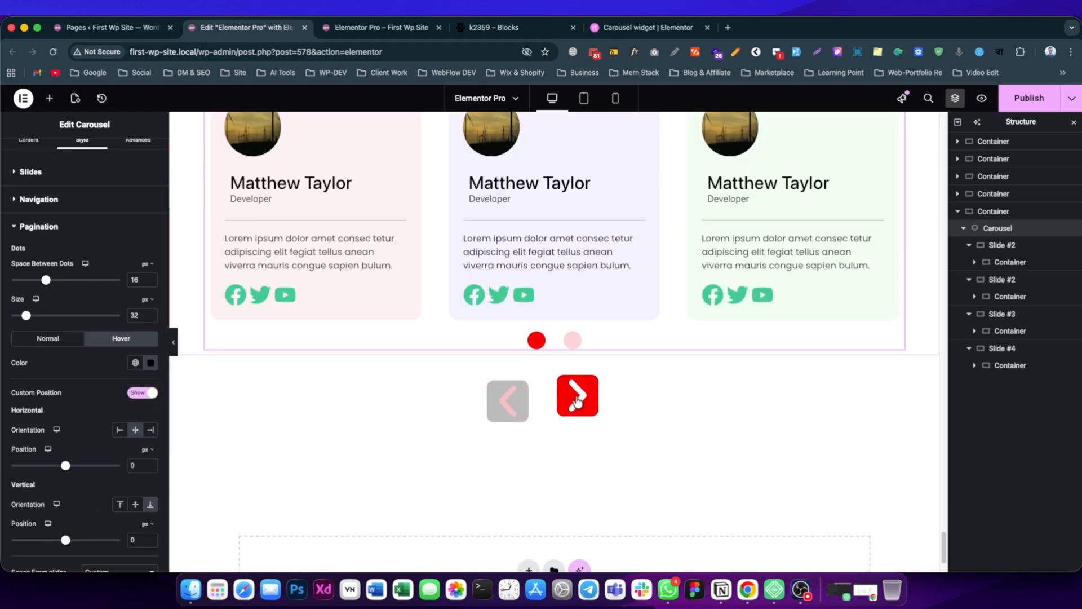
{"action": "scroll", "coordinate": [115, 439], "scroll_direction": "down", "scroll_amount": 1}
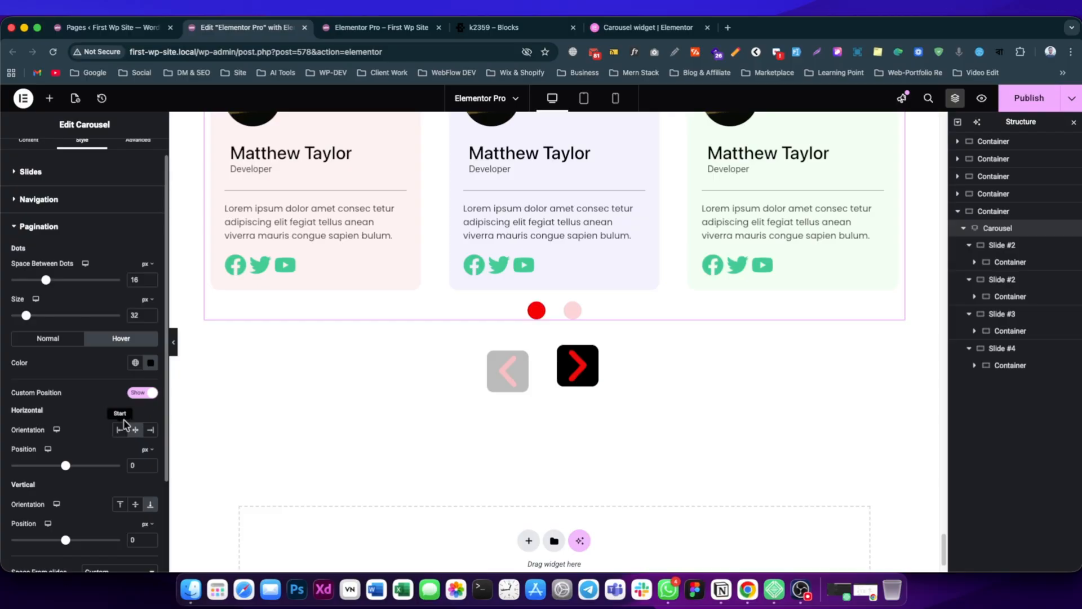
{"action": "scroll", "coordinate": [118, 420], "scroll_direction": "down", "scroll_amount": 1}
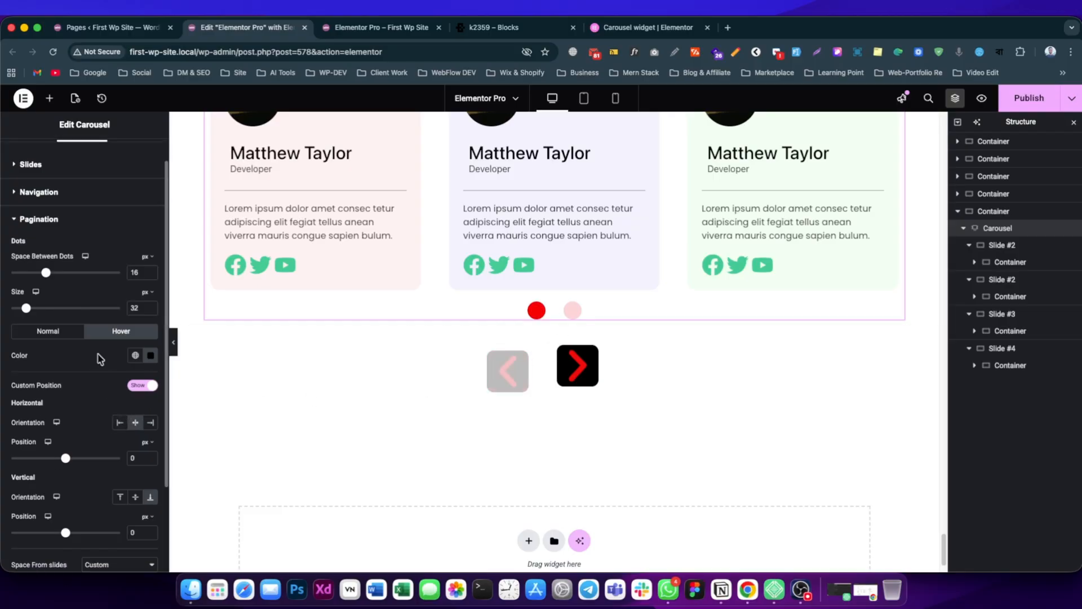
{"action": "scroll", "coordinate": [73, 360], "scroll_direction": "down", "scroll_amount": 5}
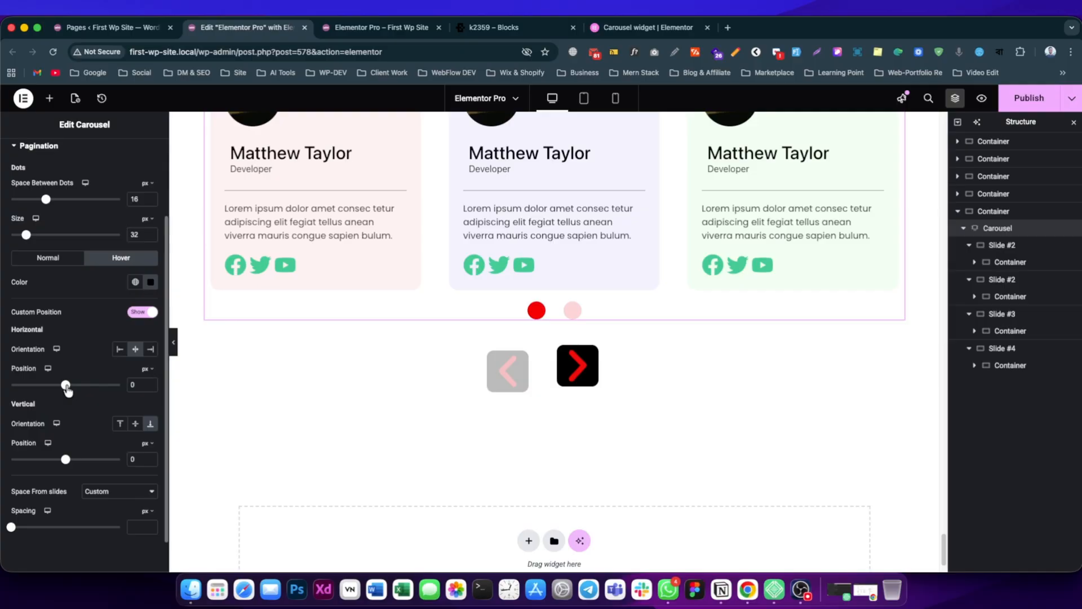
{"action": "mouse_move", "coordinate": [66, 386]}
{"action": "left_mouse_down"}
{"action": "mouse_move", "coordinate": [101, 387]}
{"action": "mouse_move", "coordinate": [35, 396]}
{"action": "mouse_move", "coordinate": [66, 392]}
{"action": "left_mouse_up"}
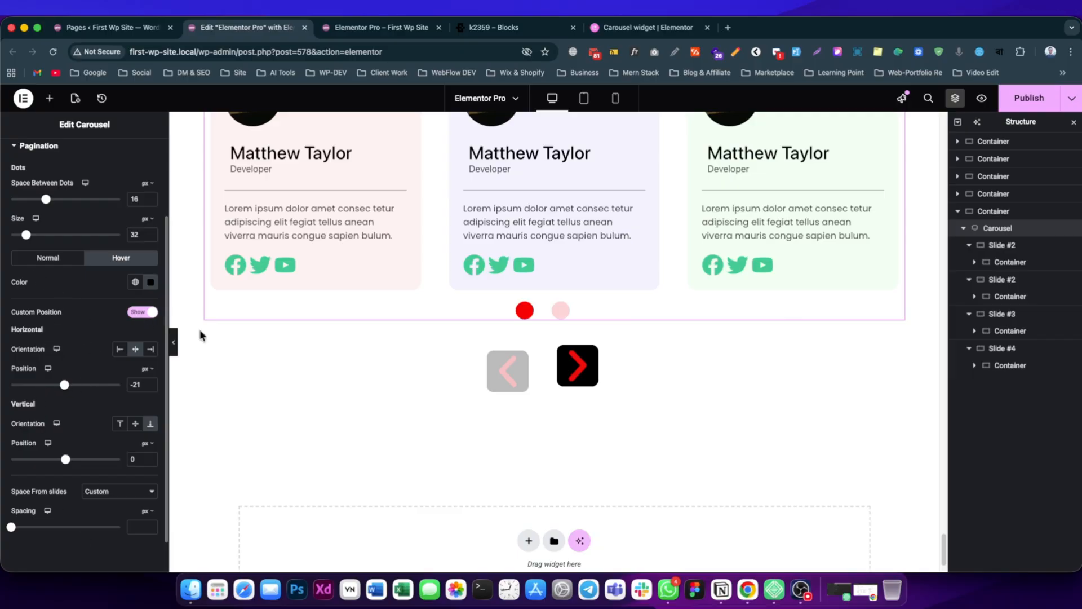
{"action": "left_click", "coordinate": [141, 314]}
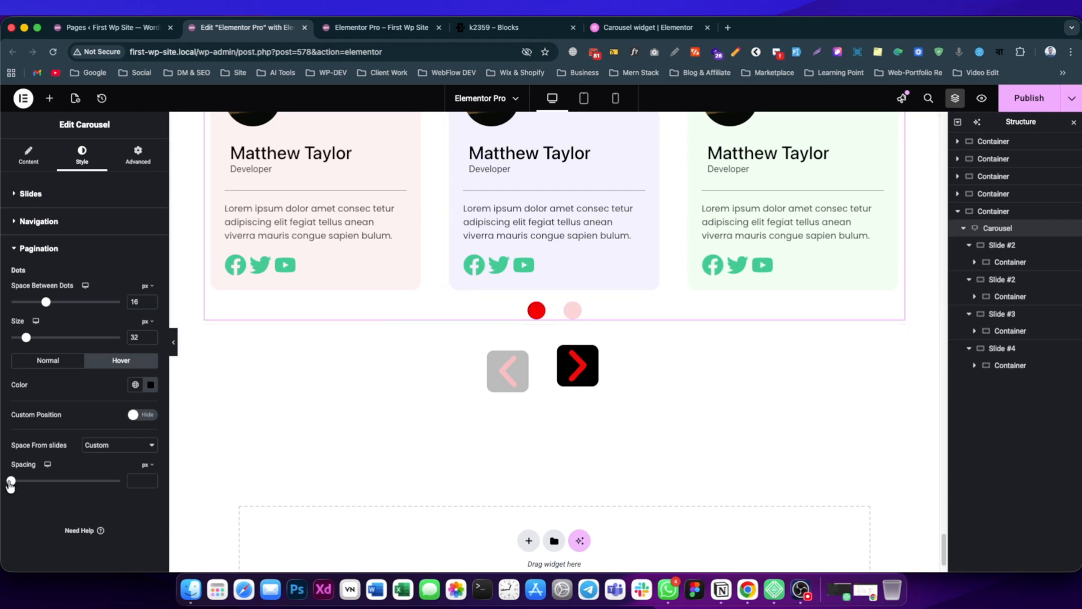
Set the pagination dots' custom spacing from the slides to 50 px and publish the page.
{"action": "left_click_drag", "start_coordinate": [10, 484], "coordinate": [63, 489]}
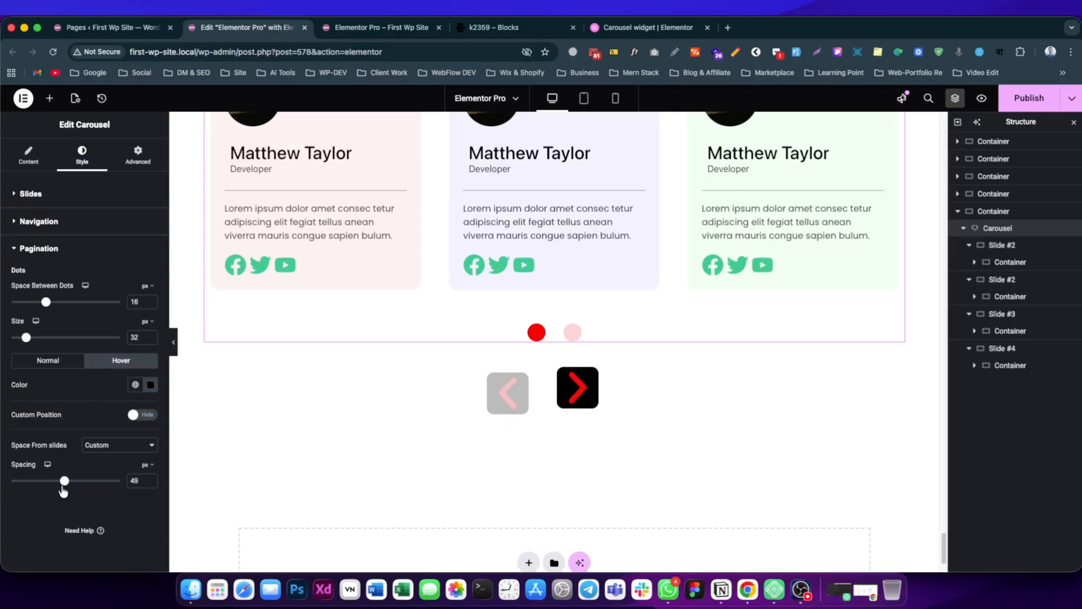
{"action": "left_click", "coordinate": [150, 478]}
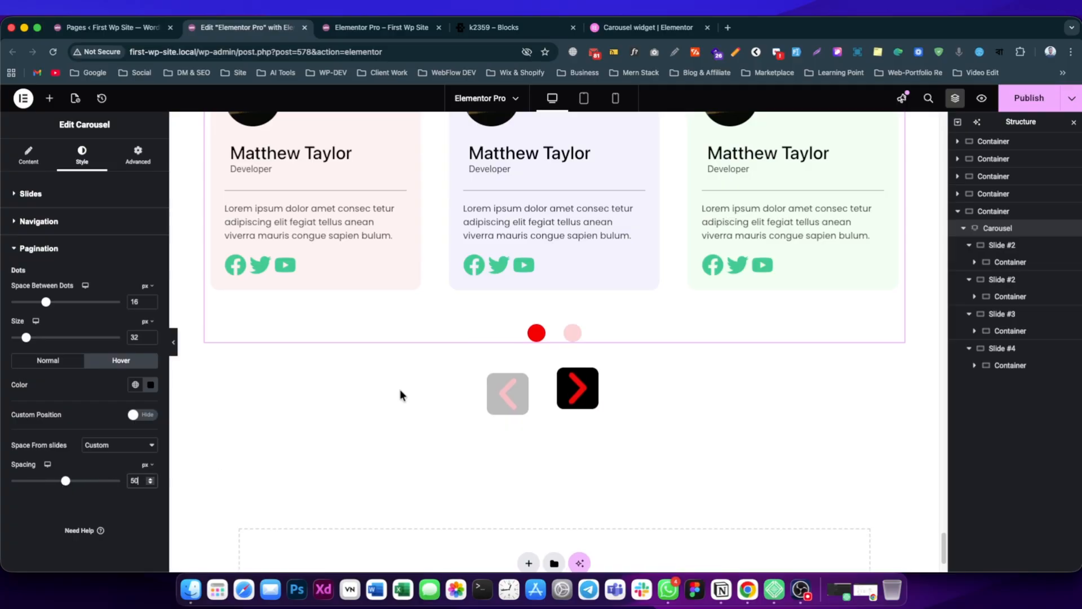
{"action": "left_click", "coordinate": [1024, 106]}
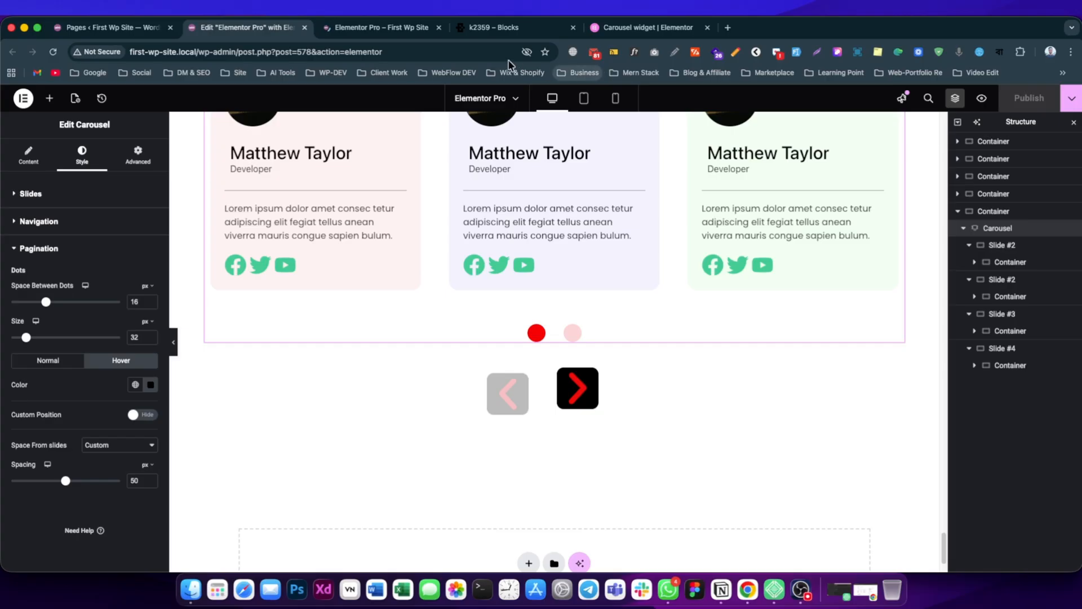
Switch to the page preview and test each of the team carousel's pagination dots.
{"action": "left_click", "coordinate": [379, 27]}
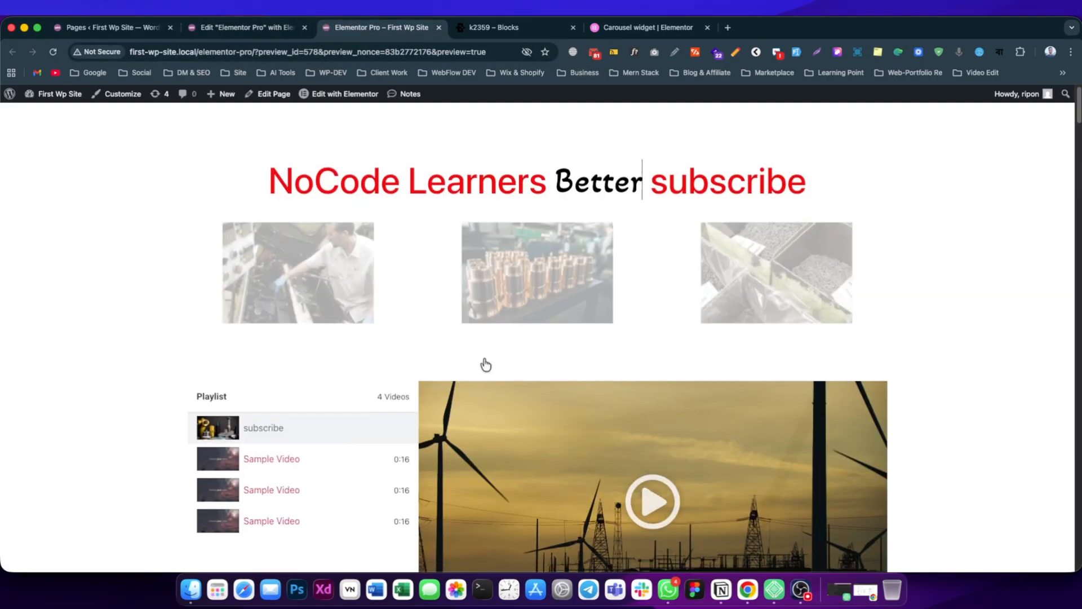
{"action": "scroll", "coordinate": [480, 360], "scroll_direction": "down", "scroll_amount": 15}
{"action": "scroll", "coordinate": [314, 403], "scroll_direction": "up", "scroll_amount": 5}
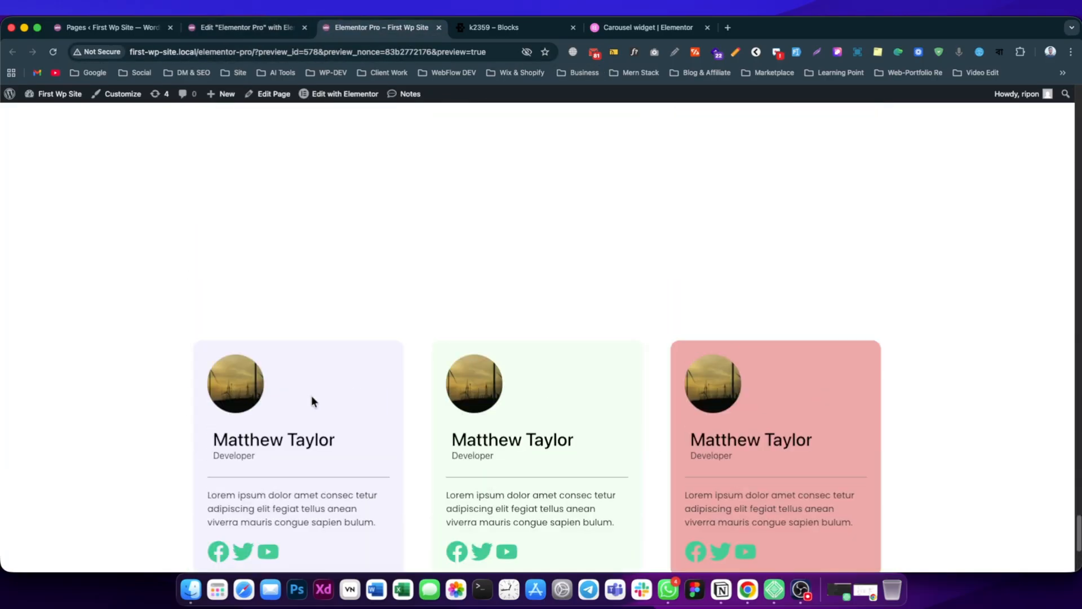
{"action": "scroll", "coordinate": [313, 405], "scroll_direction": "down", "scroll_amount": 3}
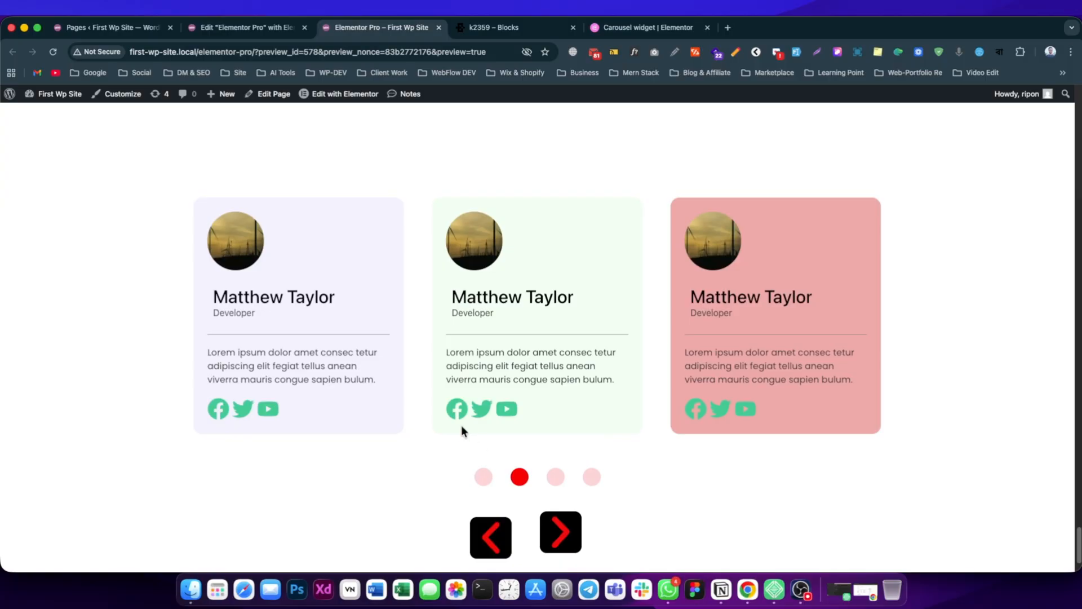
{"action": "scroll", "coordinate": [389, 498], "scroll_direction": "down", "scroll_amount": 1}
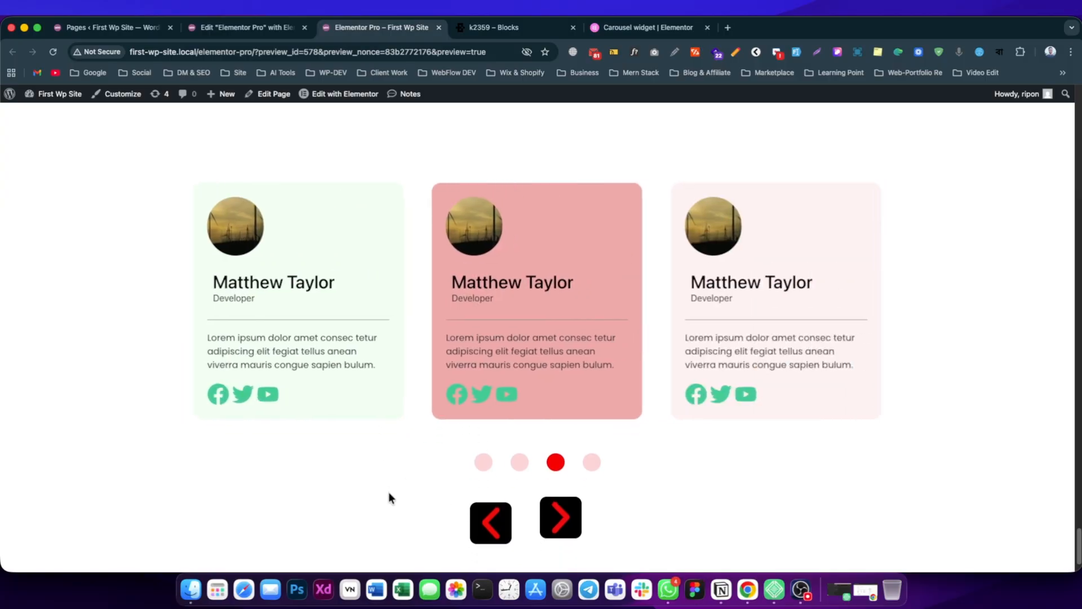
{"action": "left_click", "coordinate": [486, 465]}
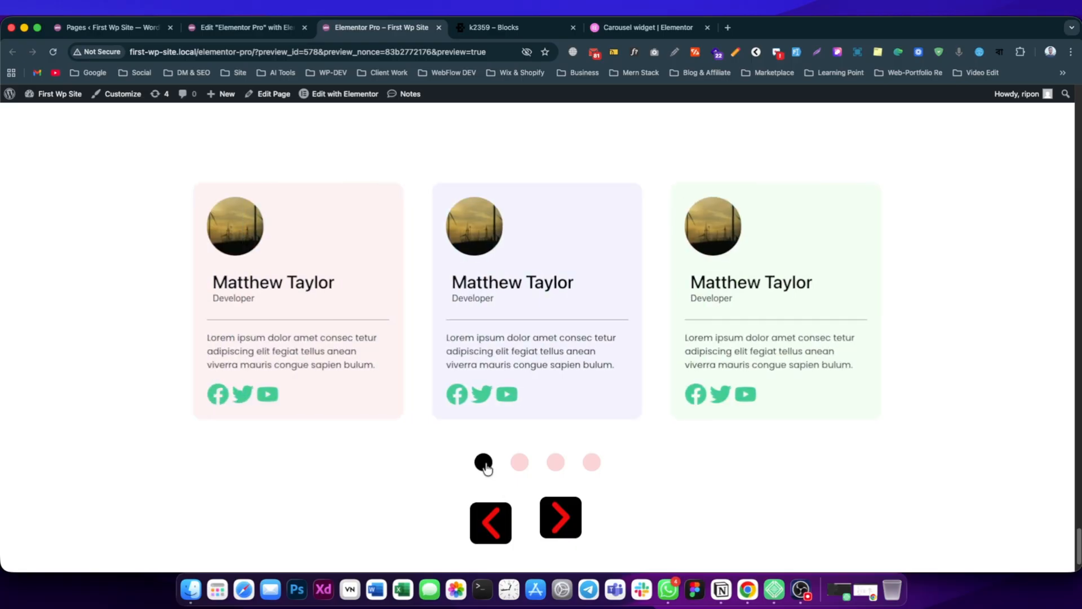
{"action": "left_click", "coordinate": [518, 464]}
{"action": "left_click", "coordinate": [556, 463]}
{"action": "left_click", "coordinate": [591, 462]}
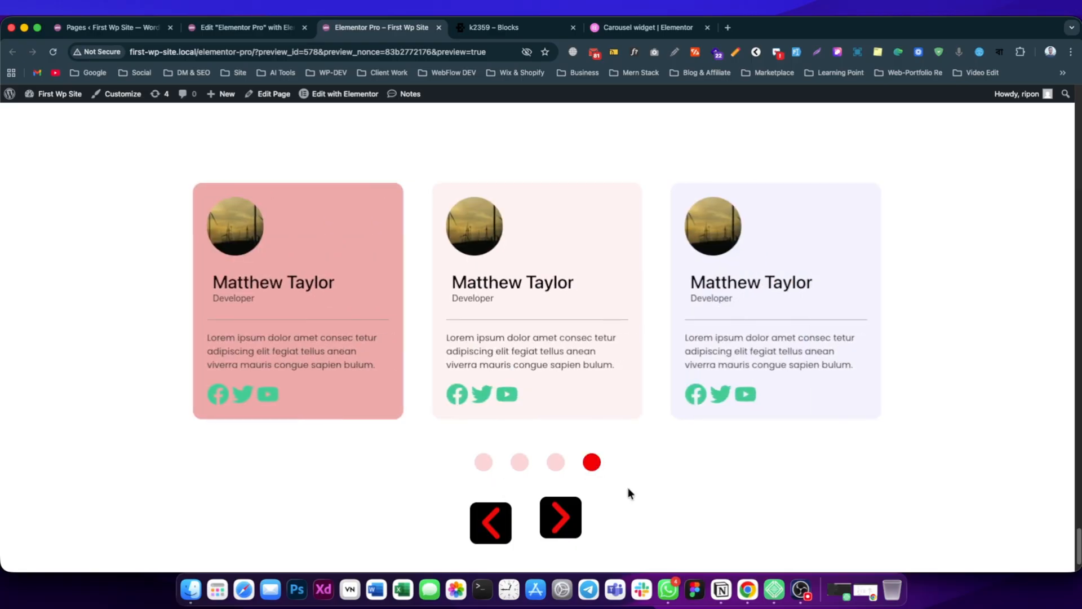
Test the next-slide arrow by advancing the carousel several times on the preview page.
{"action": "scroll", "coordinate": [609, 507], "scroll_direction": "down", "scroll_amount": 1}
{"action": "left_click", "coordinate": [564, 510]}
{"action": "left_click", "coordinate": [564, 510]}
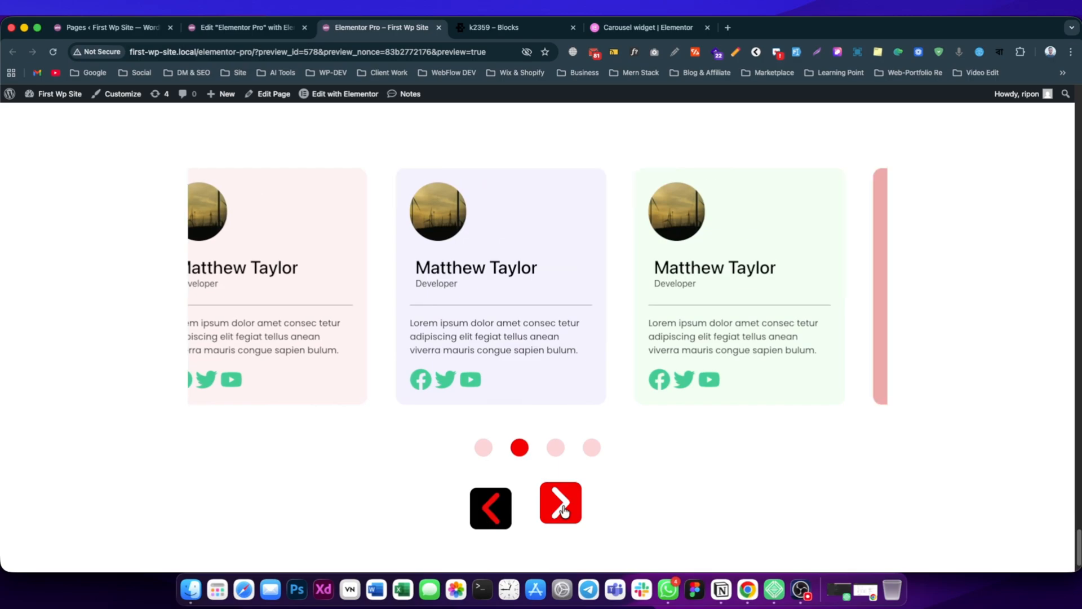
{"action": "left_click", "coordinate": [564, 511]}
{"action": "left_click", "coordinate": [564, 511]}
{"action": "left_click", "coordinate": [564, 510]}
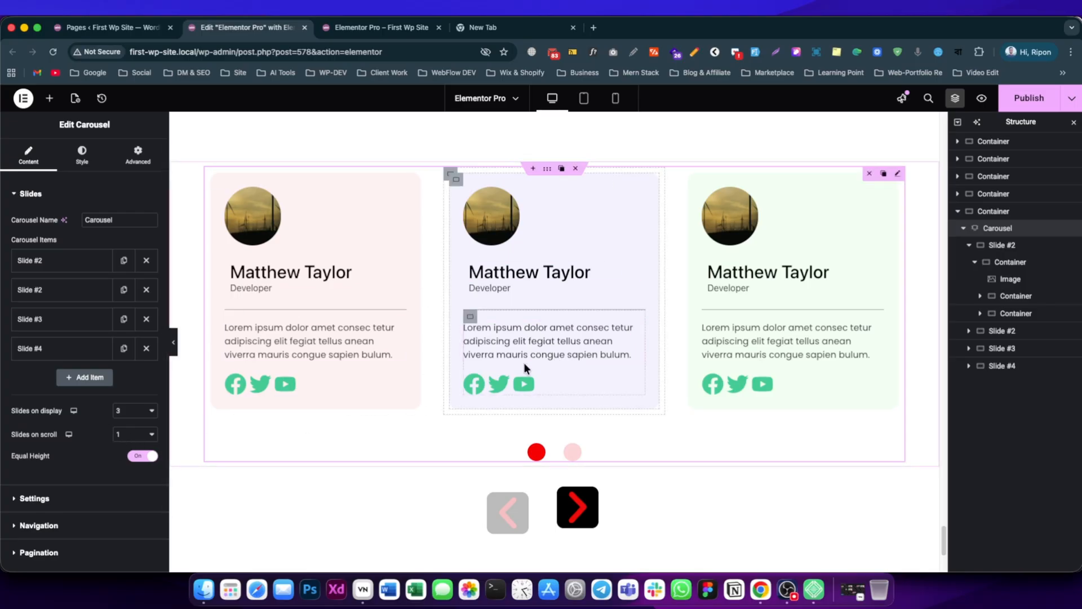
Select the whole carousel in the Elementor editor and switch its responsive editing to tablet portrait.
{"action": "left_click", "coordinate": [250, 211]}
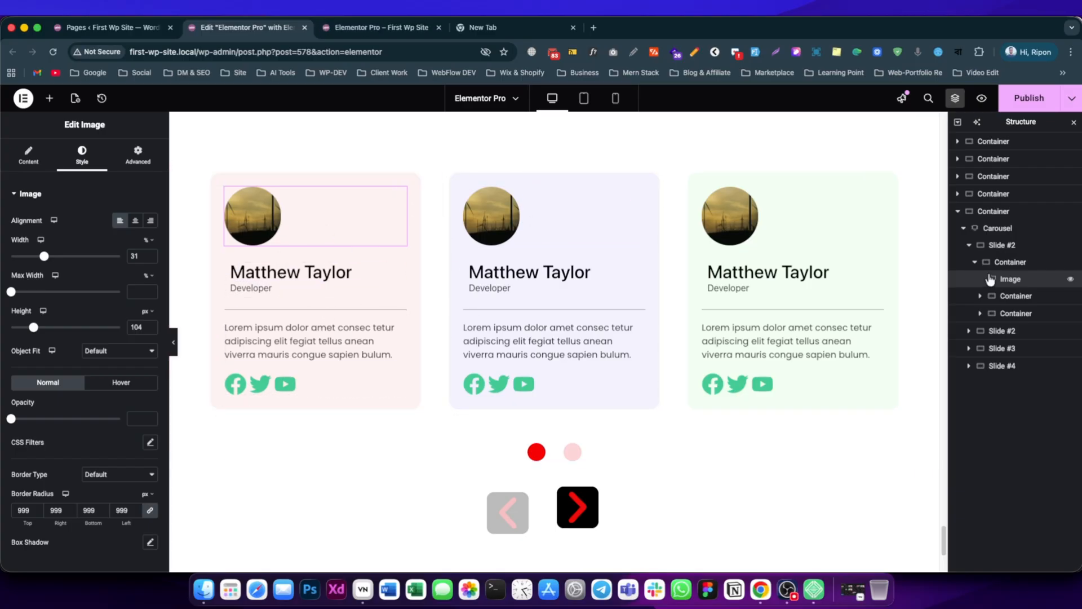
{"action": "left_click", "coordinate": [999, 232]}
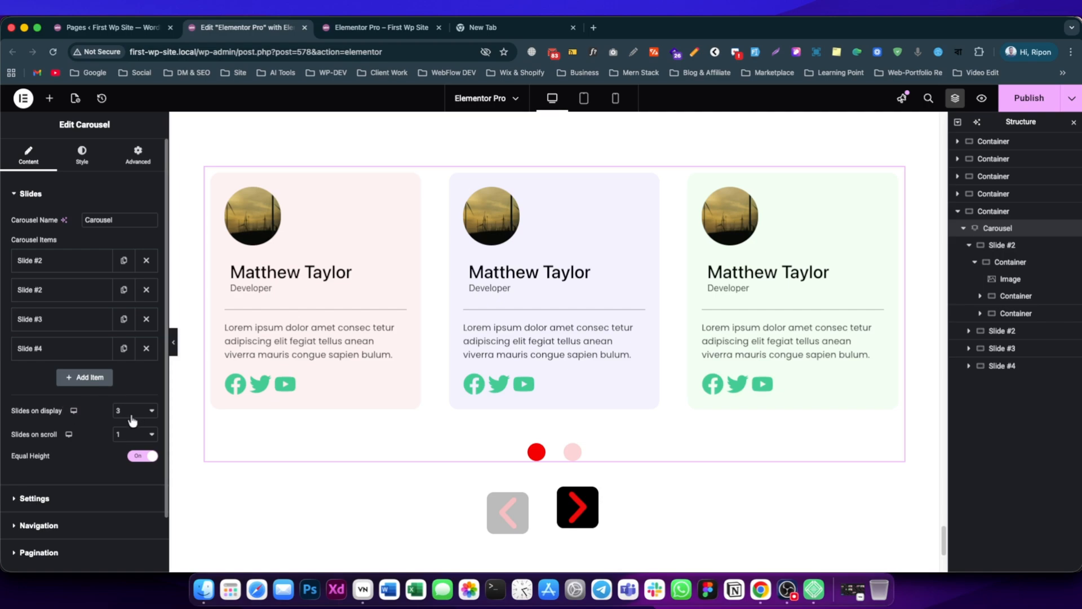
{"action": "left_click", "coordinate": [79, 427]}
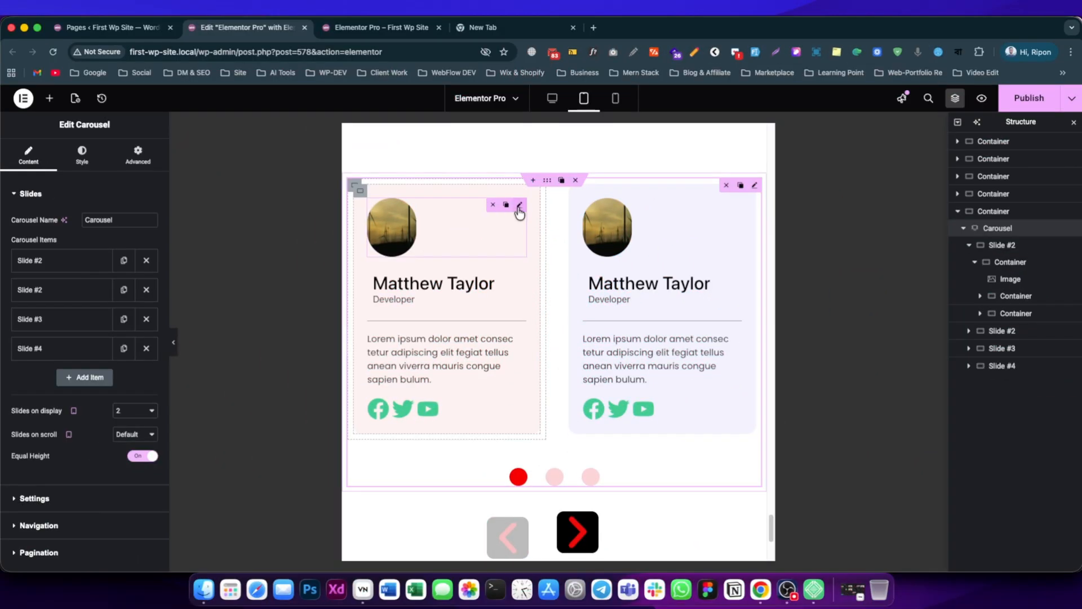
Set the first slide's photo to 38% width and 104 px height for tablet portrait.
{"action": "left_click", "coordinate": [402, 233]}
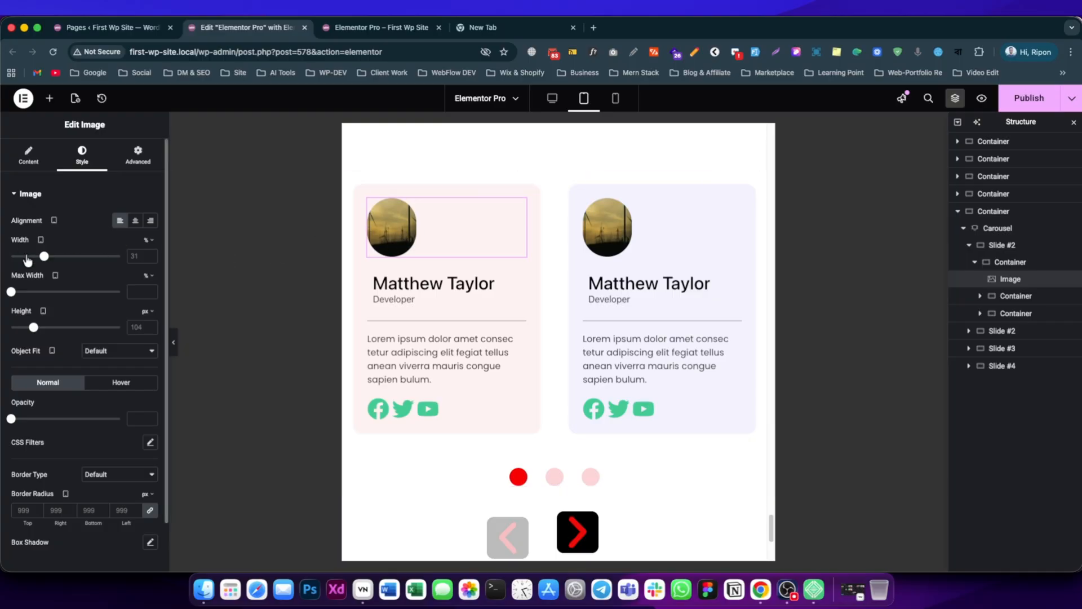
{"action": "left_click_drag", "start_coordinate": [44, 258], "coordinate": [51, 257]}
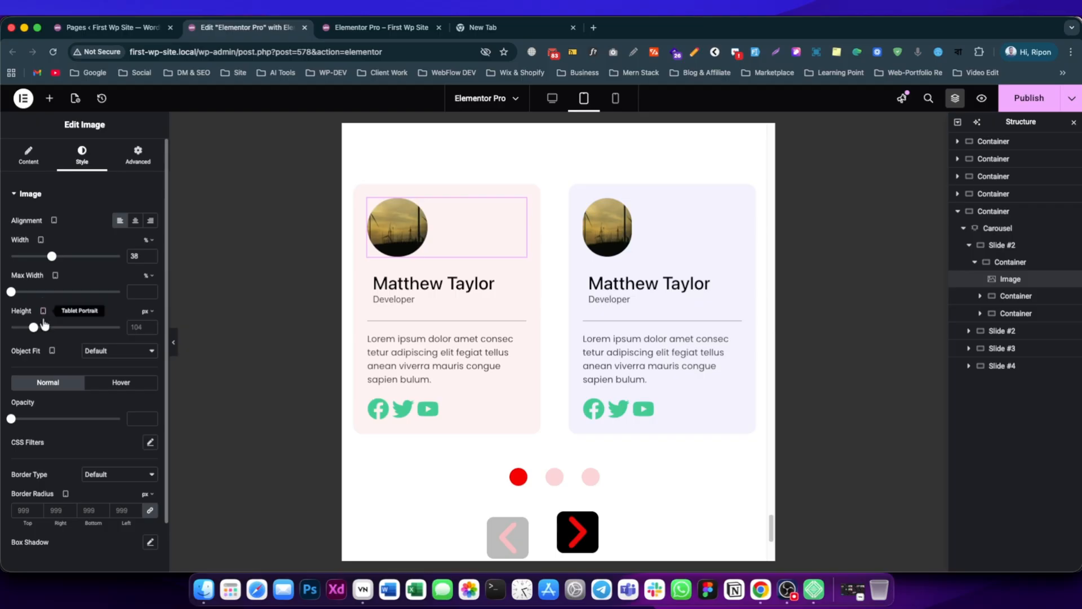
{"action": "left_click_drag", "start_coordinate": [35, 330], "coordinate": [35, 331]}
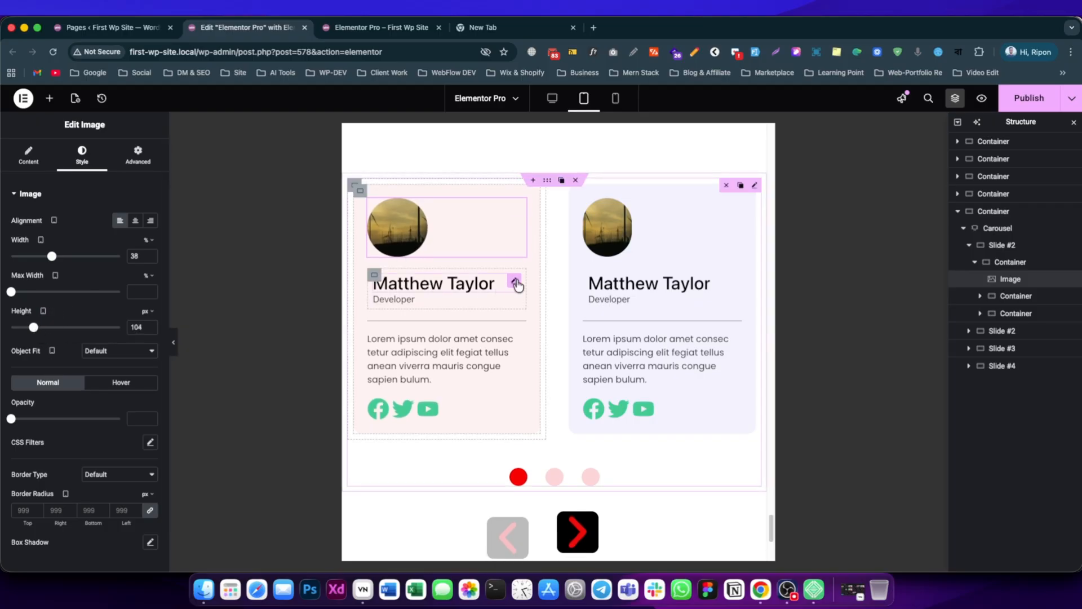
Set the first slide's social icons to 16 px spacing and an 8 px rows gap for tablet portrait.
{"action": "left_click", "coordinate": [516, 283]}
{"action": "left_click", "coordinate": [75, 163]}
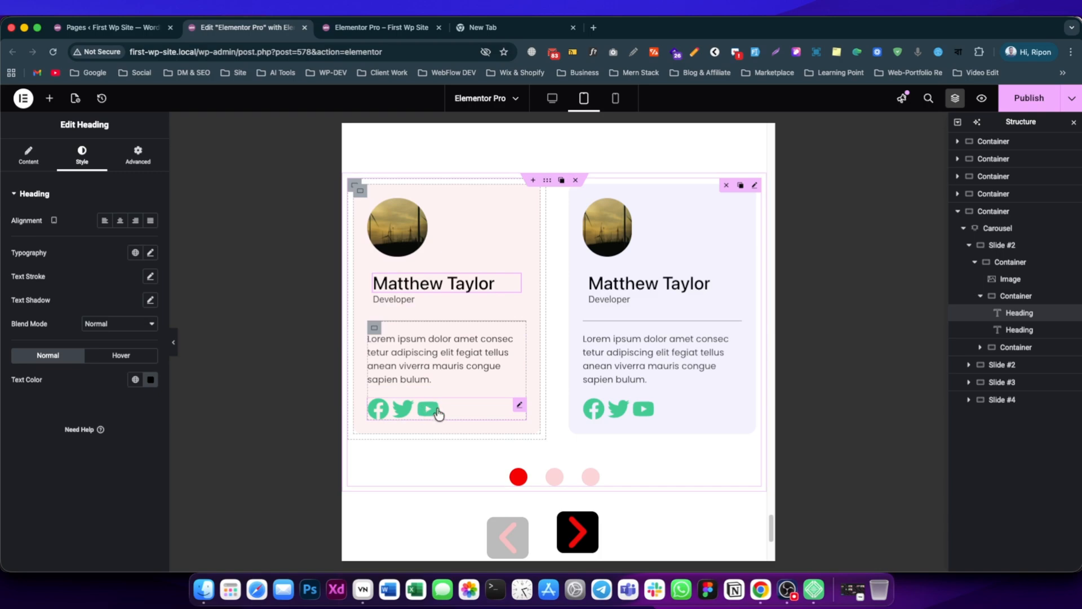
{"action": "left_click", "coordinate": [517, 407]}
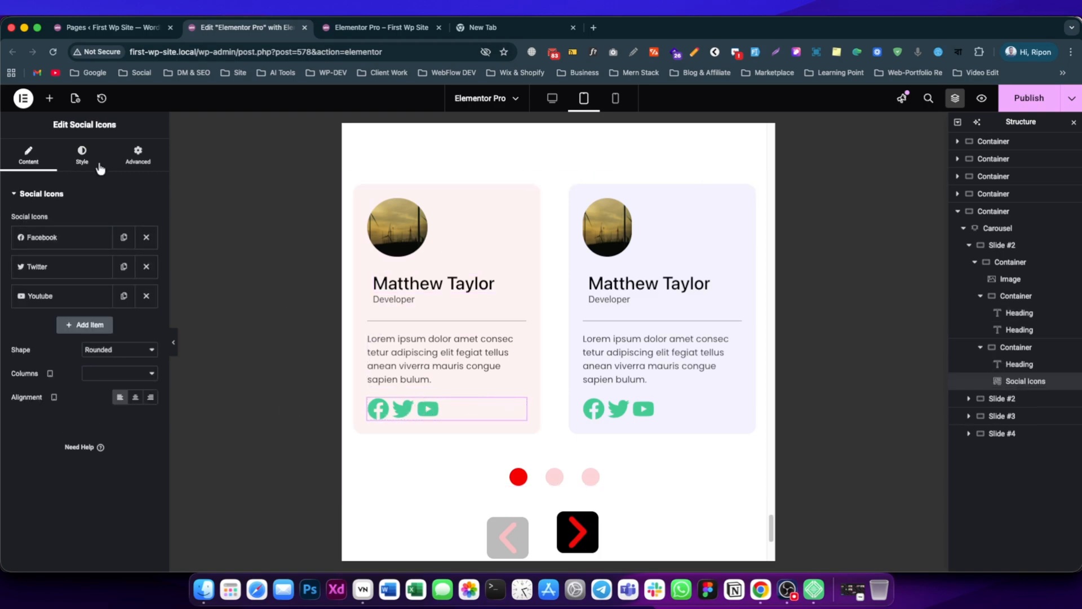
{"action": "left_click", "coordinate": [82, 155]}
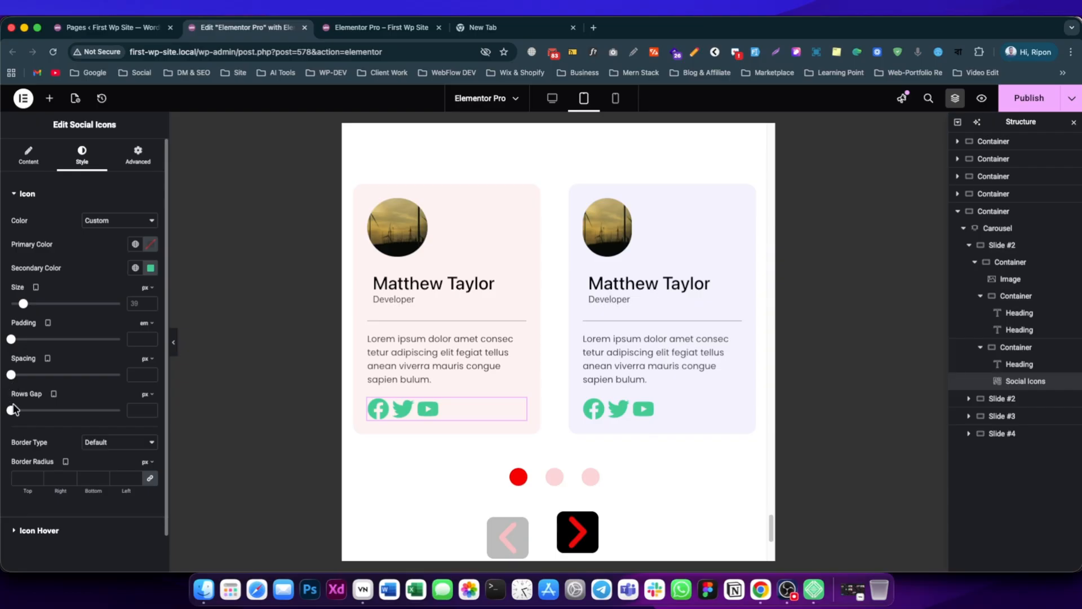
{"action": "left_click_drag", "start_coordinate": [16, 415], "coordinate": [20, 412]}
{"action": "left_click_drag", "start_coordinate": [11, 374], "coordinate": [29, 374]}
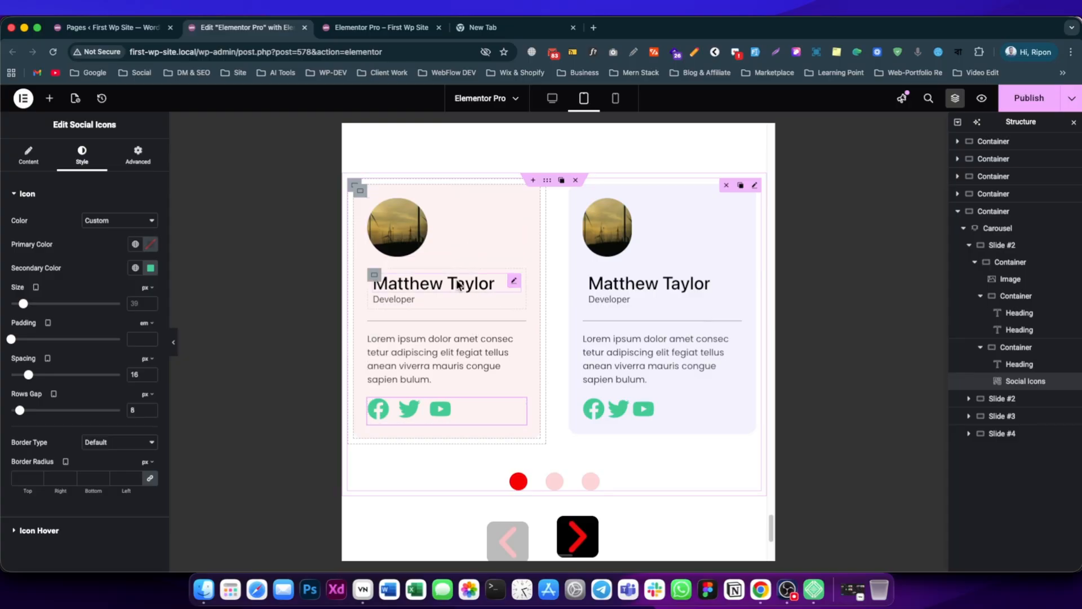
Open the typography settings of the first slide's name heading and examine the tablet options.
{"action": "left_click", "coordinate": [511, 283]}
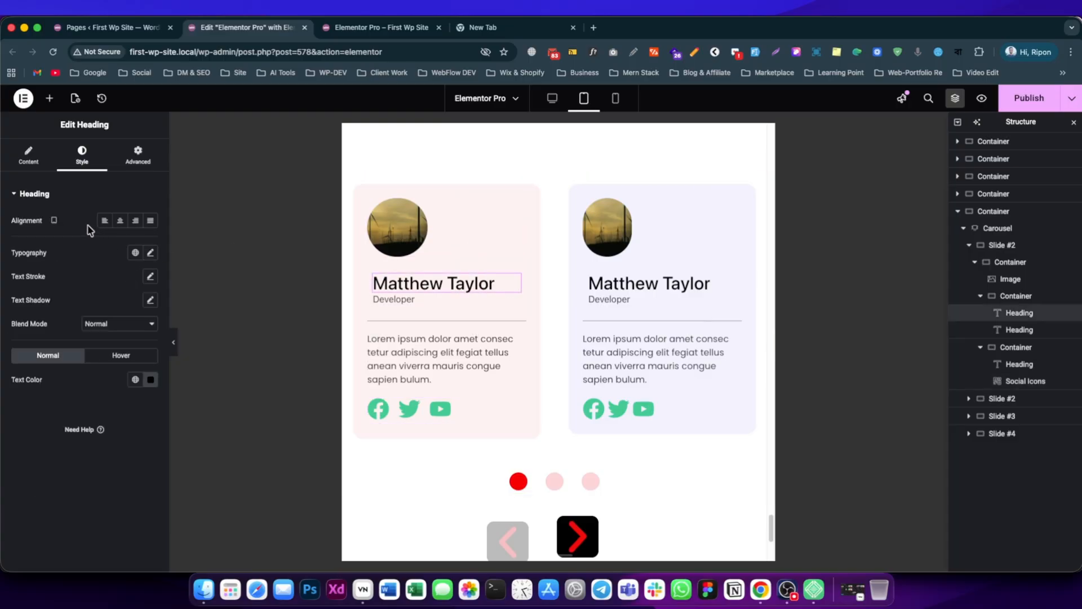
{"action": "left_click", "coordinate": [150, 253]}
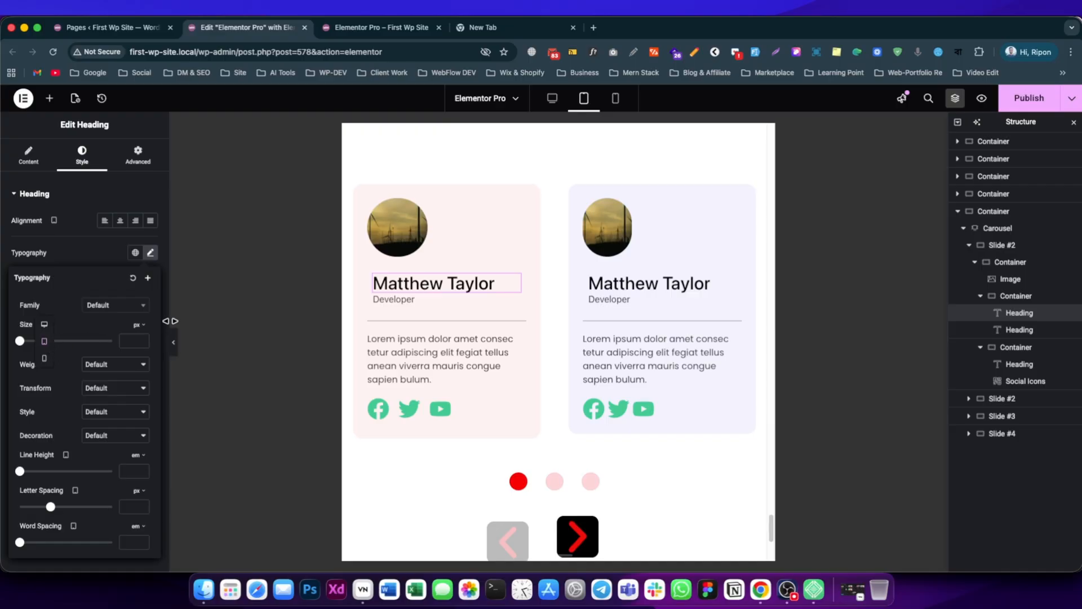
{"action": "scroll", "coordinate": [394, 340], "scroll_direction": "down", "scroll_amount": 1}
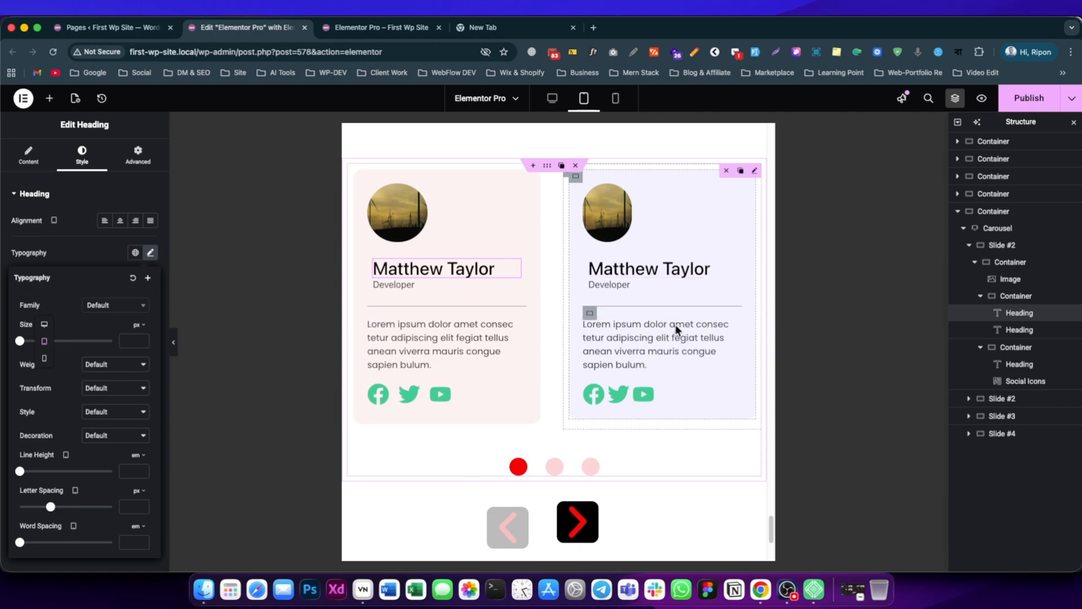
Select the whole carousel and examine its slide layout and display settings in mobile portrait view.
{"action": "left_click", "coordinate": [997, 228]}
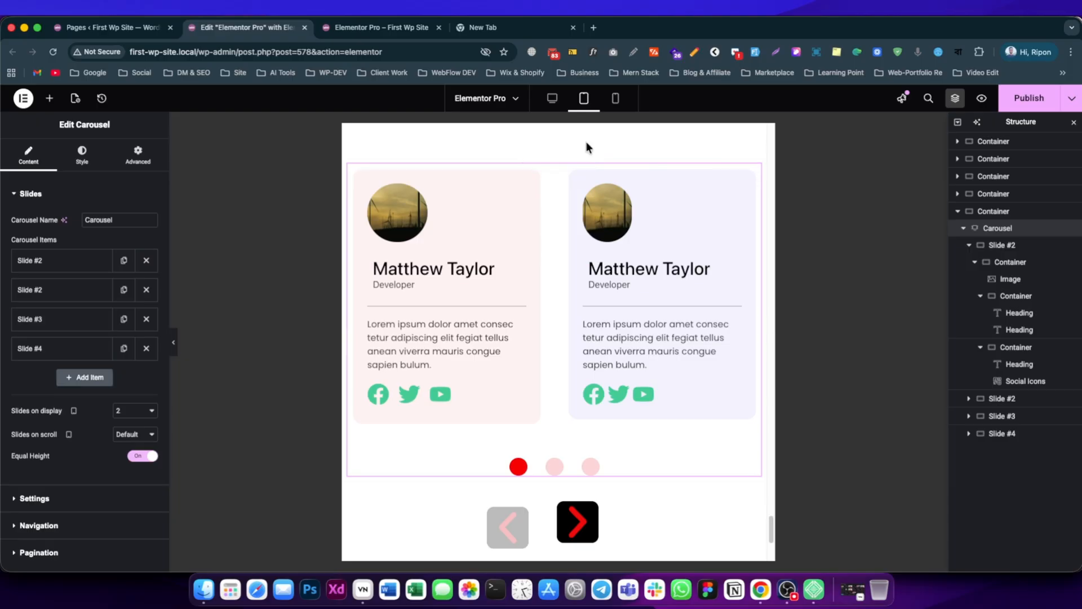
{"action": "left_click", "coordinate": [615, 98]}
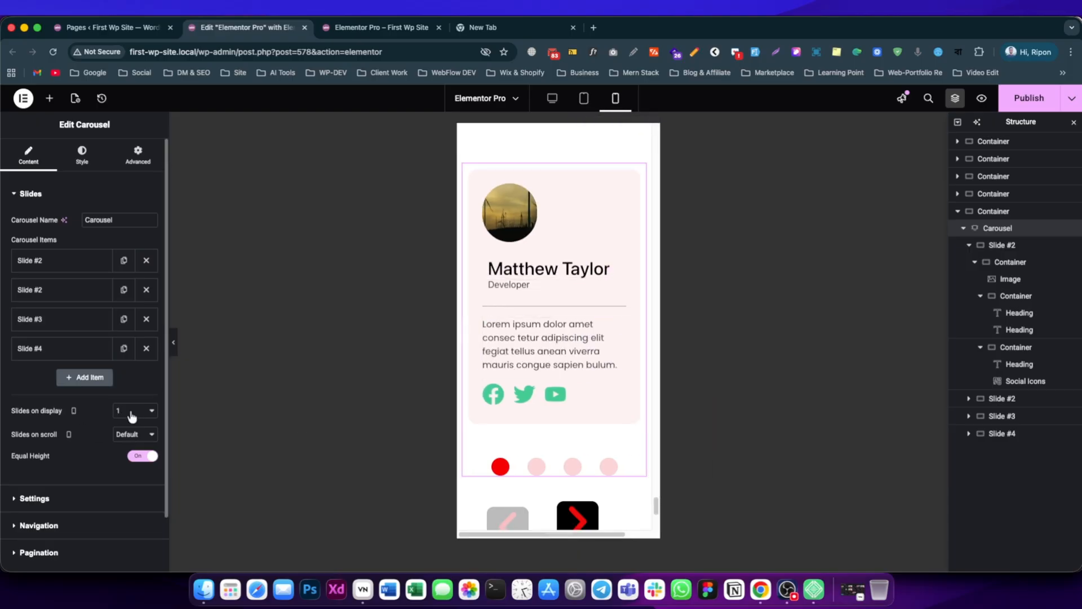
{"action": "scroll", "coordinate": [563, 338], "scroll_direction": "down", "scroll_amount": 2}
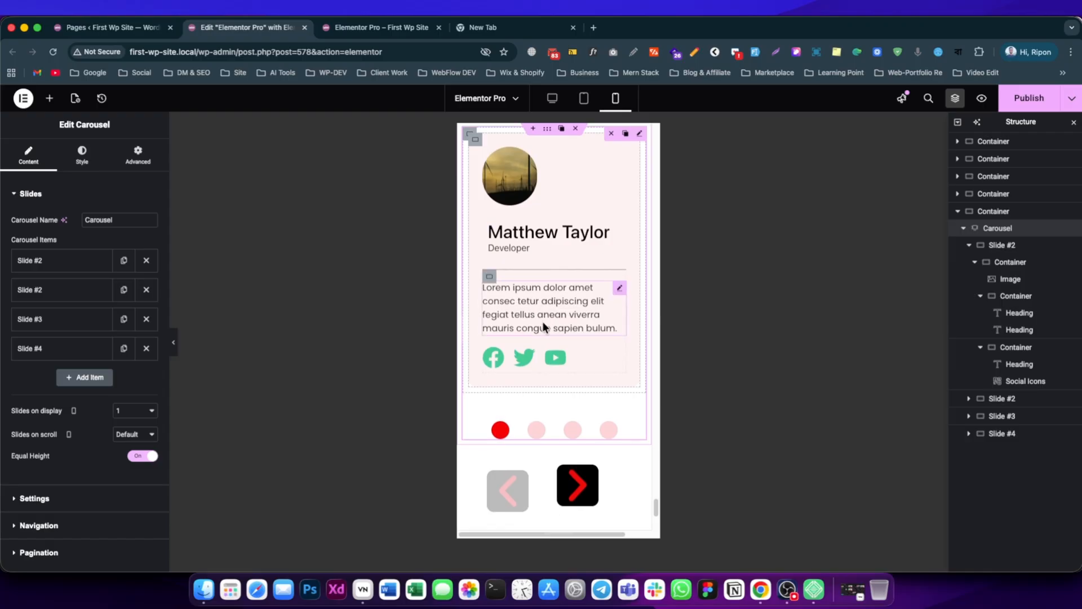
Page through the carousel's second and third slides and set the navigation arrow size to 49 px for mobile portrait.
{"action": "left_click", "coordinate": [536, 422]}
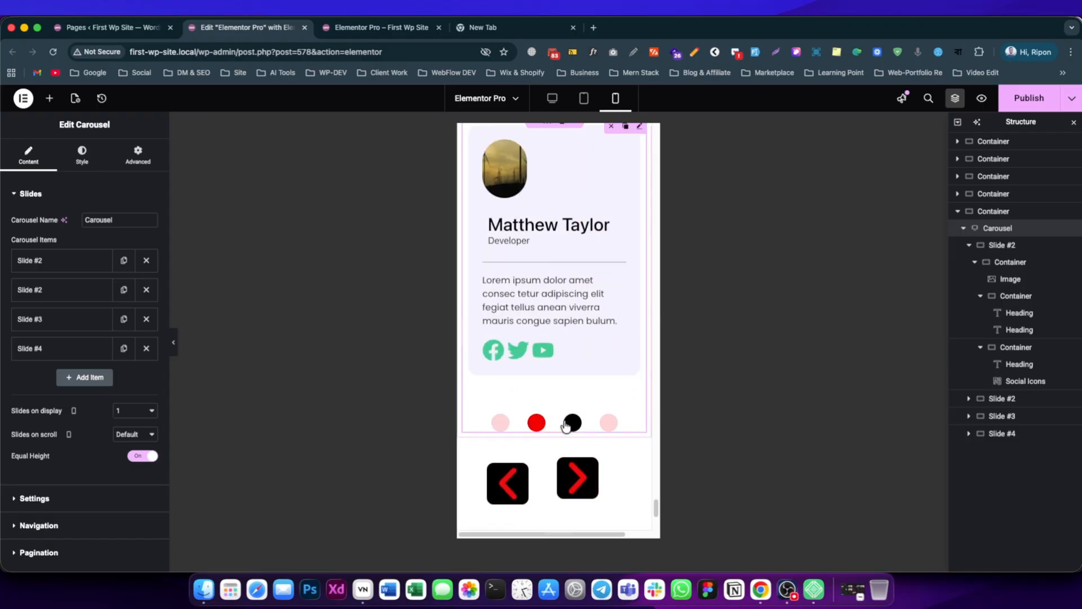
{"action": "left_click", "coordinate": [572, 423]}
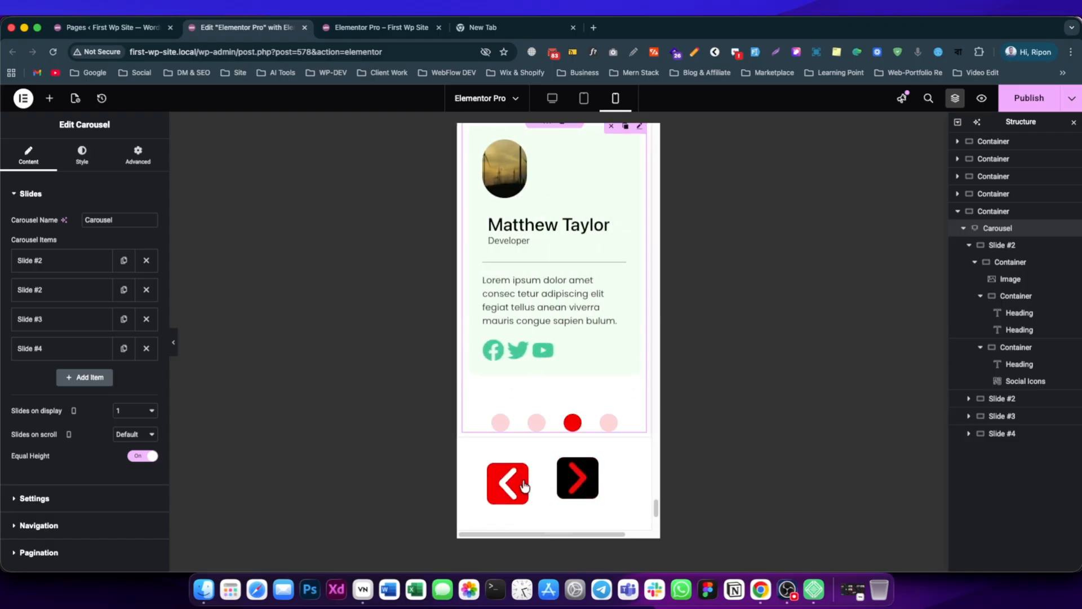
{"action": "left_click", "coordinate": [81, 155]}
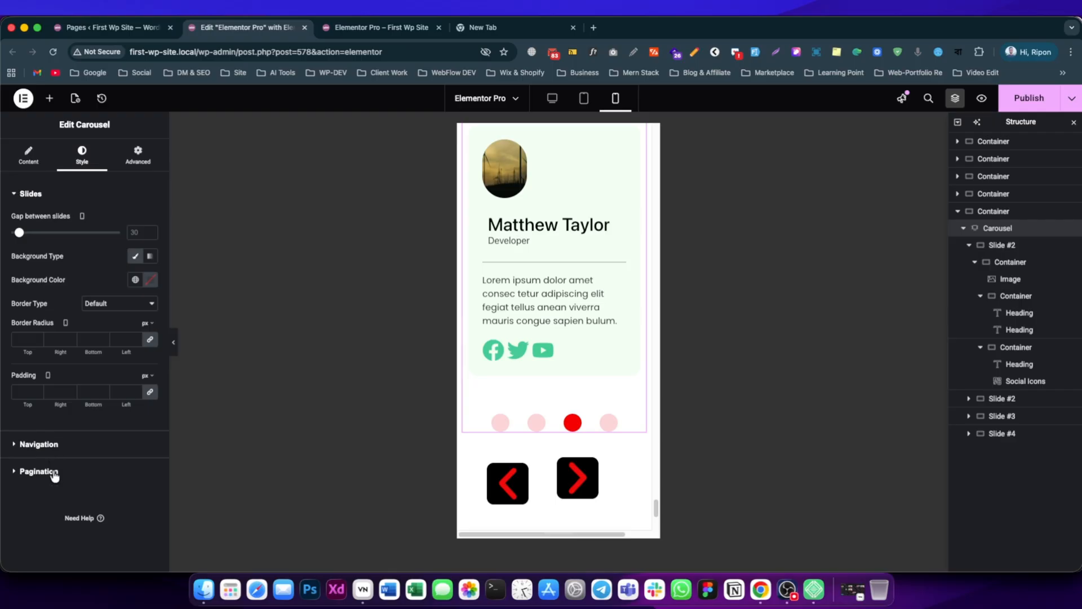
{"action": "left_click", "coordinate": [39, 444]}
{"action": "scroll", "coordinate": [67, 394], "scroll_direction": "down", "scroll_amount": 2}
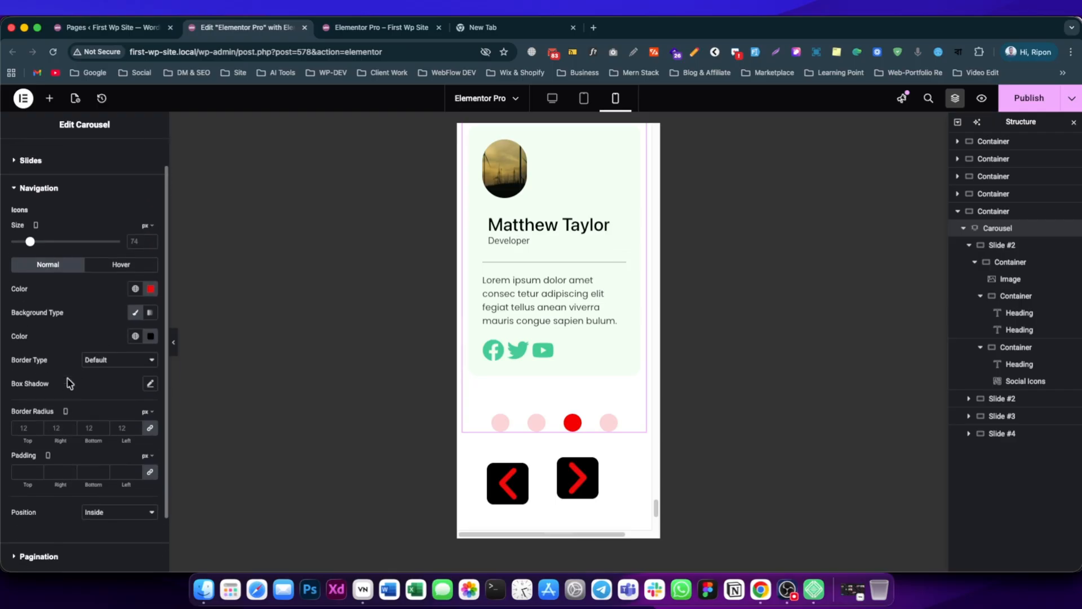
{"action": "left_click_drag", "start_coordinate": [35, 248], "coordinate": [26, 248]}
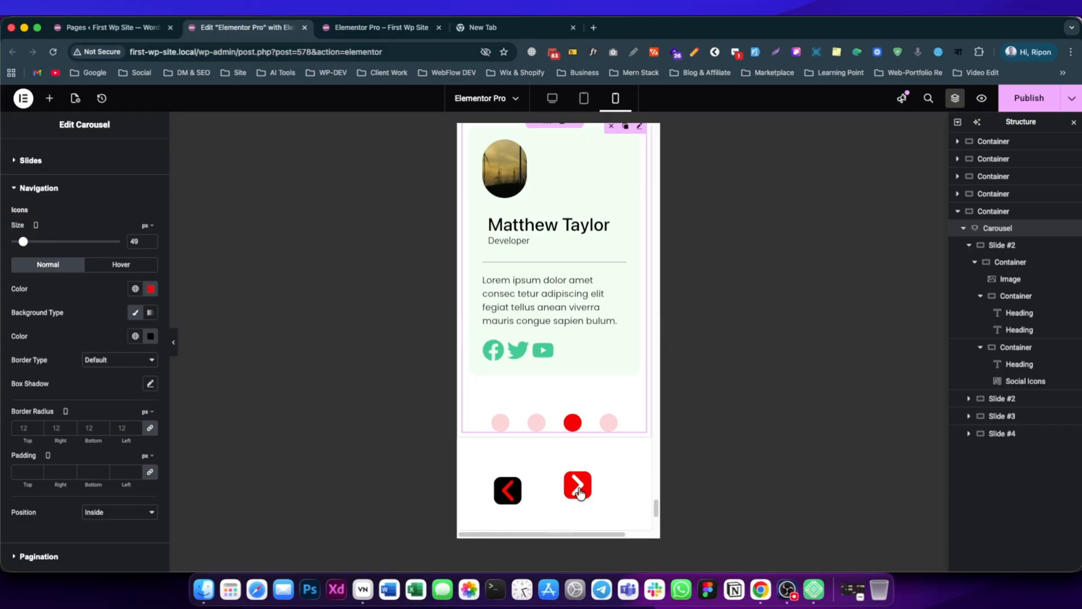
Set the previous arrow's horizontal position to -31 px and its vertical position to 134 px for mobile portrait.
{"action": "left_click", "coordinate": [40, 168]}
{"action": "left_click", "coordinate": [38, 163]}
{"action": "scroll", "coordinate": [40, 473], "scroll_direction": "down", "scroll_amount": 2}
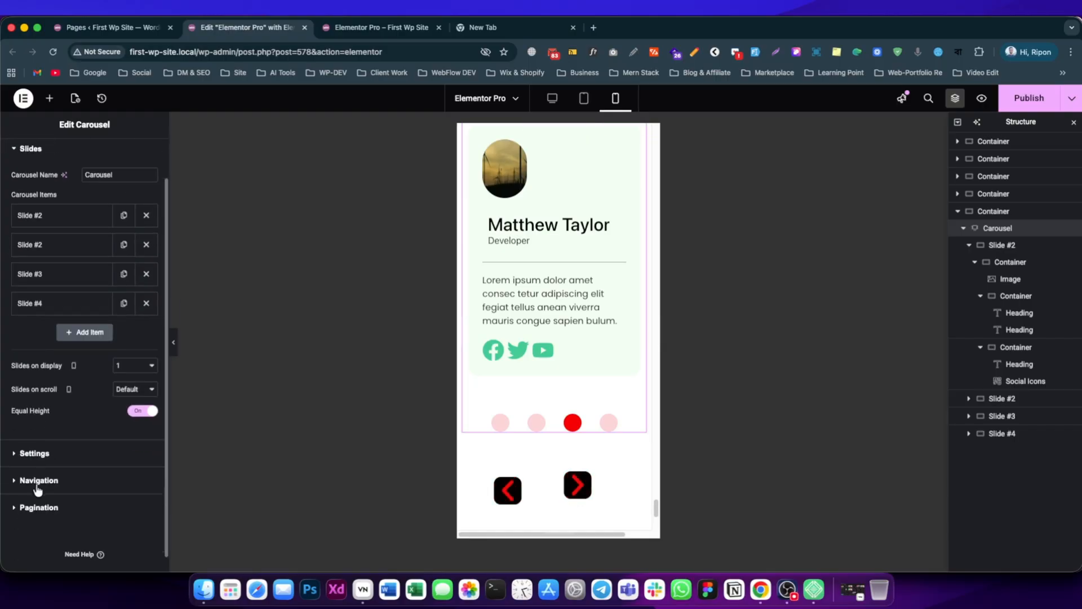
{"action": "left_click", "coordinate": [40, 482]}
{"action": "scroll", "coordinate": [65, 474], "scroll_direction": "down", "scroll_amount": 1}
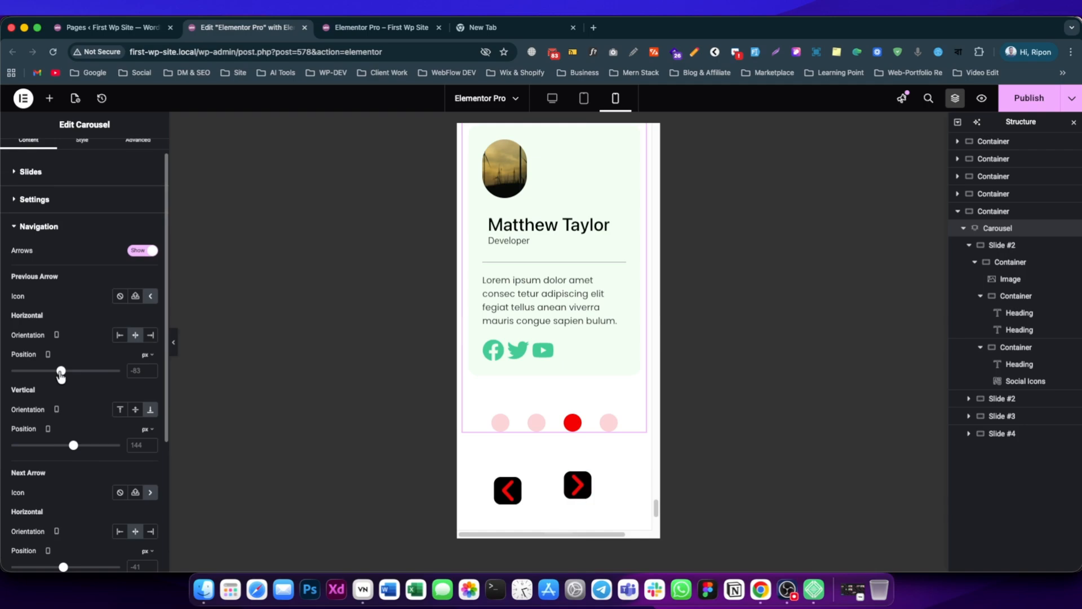
{"action": "left_click_drag", "start_coordinate": [61, 371], "coordinate": [63, 371]}
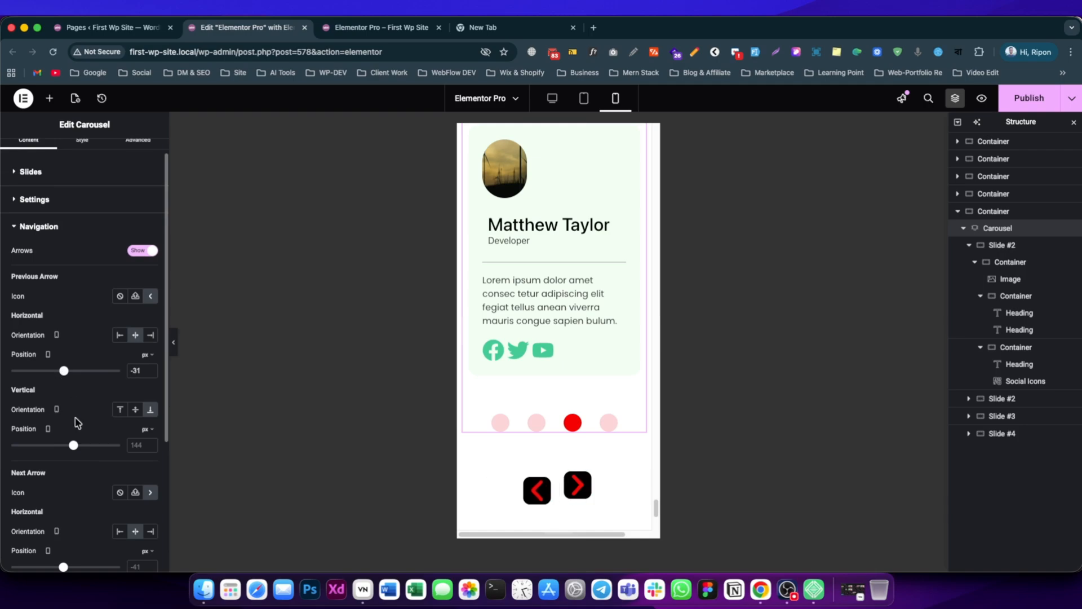
{"action": "left_click_drag", "start_coordinate": [74, 447], "coordinate": [73, 449]}
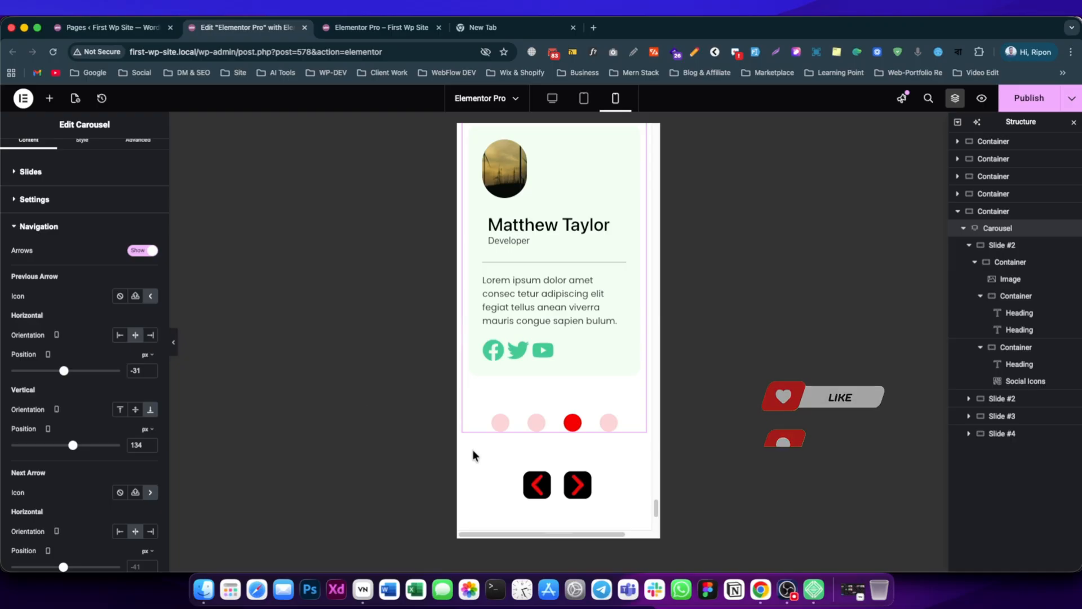
Publish the page with the carousel's mobile arrow adjustments.
{"action": "scroll", "coordinate": [90, 220], "scroll_direction": "up", "scroll_amount": 2}
{"action": "left_click", "coordinate": [83, 161]}
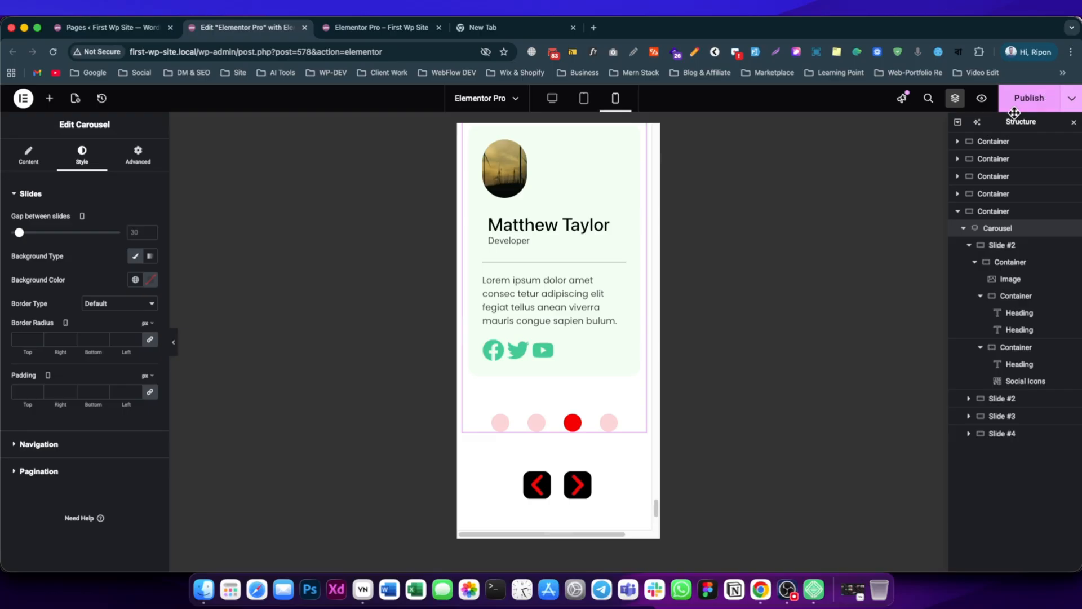
{"action": "left_click", "coordinate": [1028, 98]}
{"action": "scroll", "coordinate": [536, 293], "scroll_direction": "up", "scroll_amount": 2}
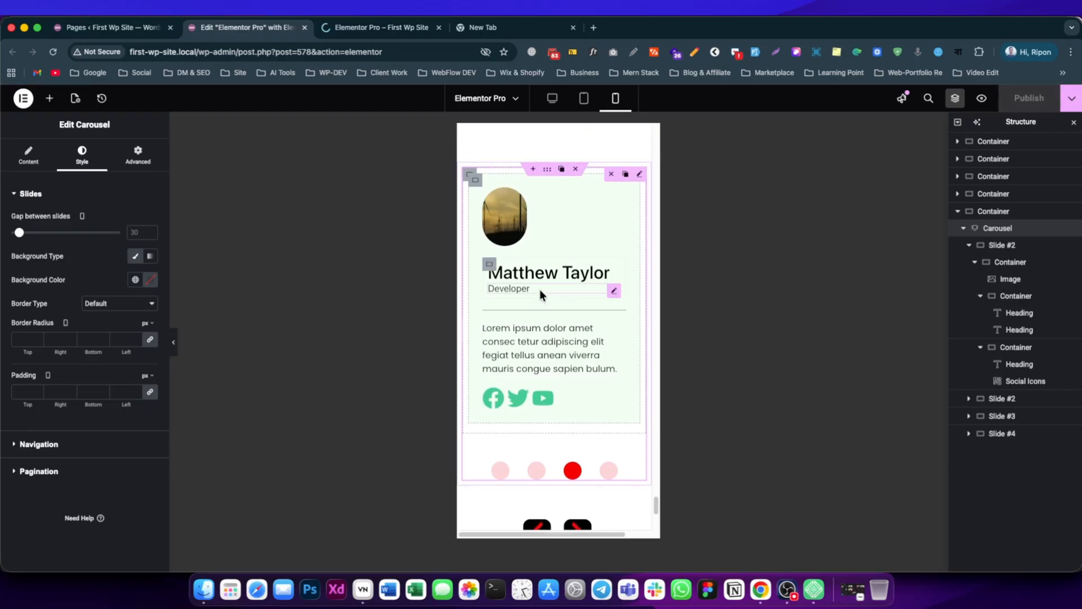